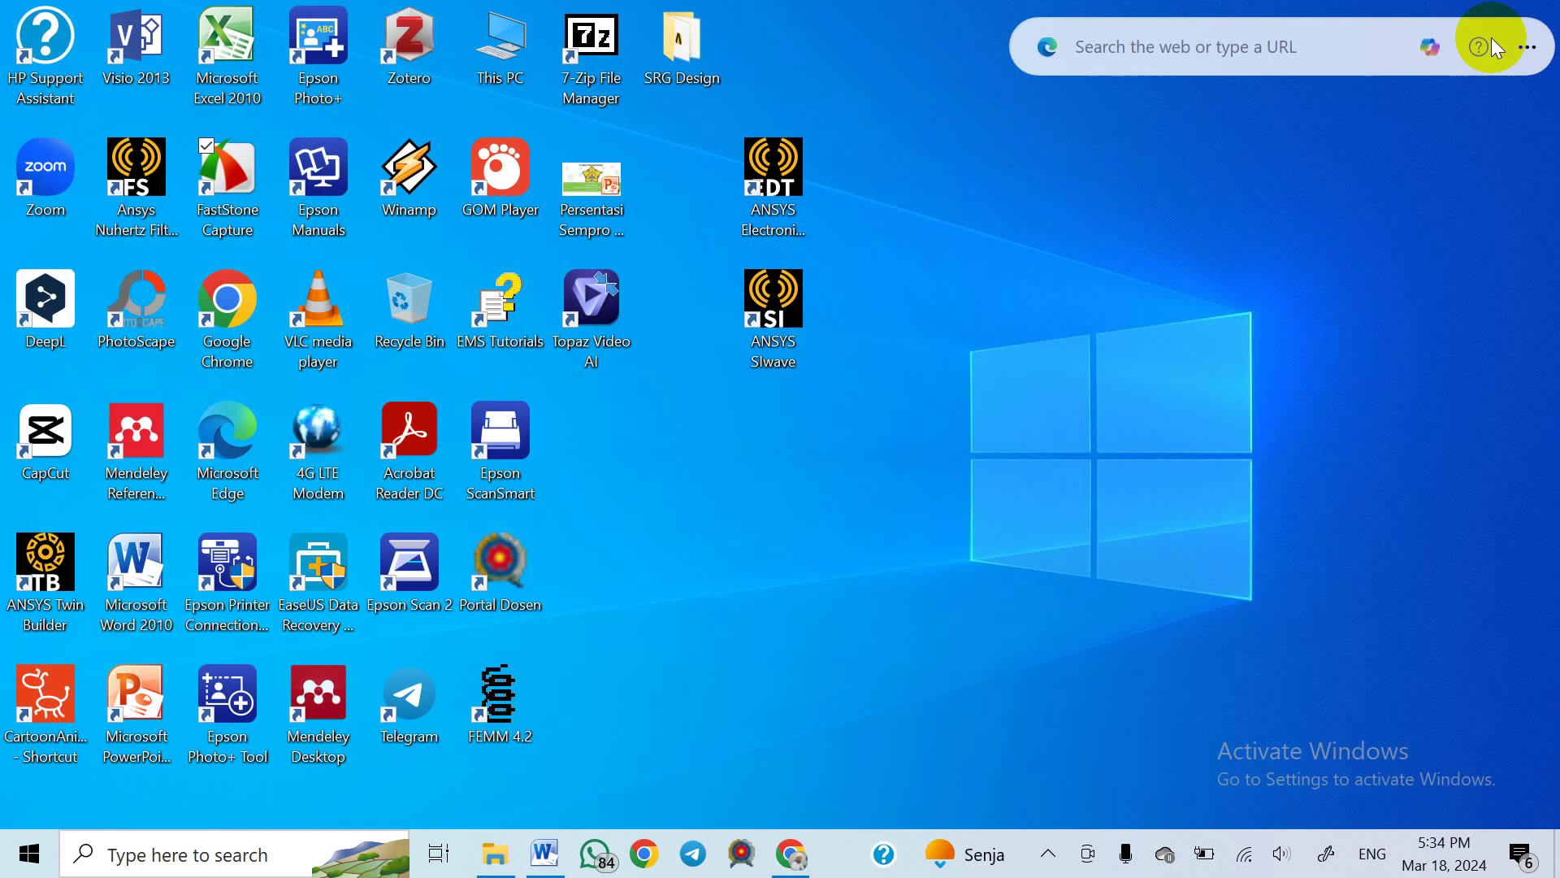
Launch Mendeley Desktop and maximize its window
{"action": "left_click", "coordinate": [317, 709]}
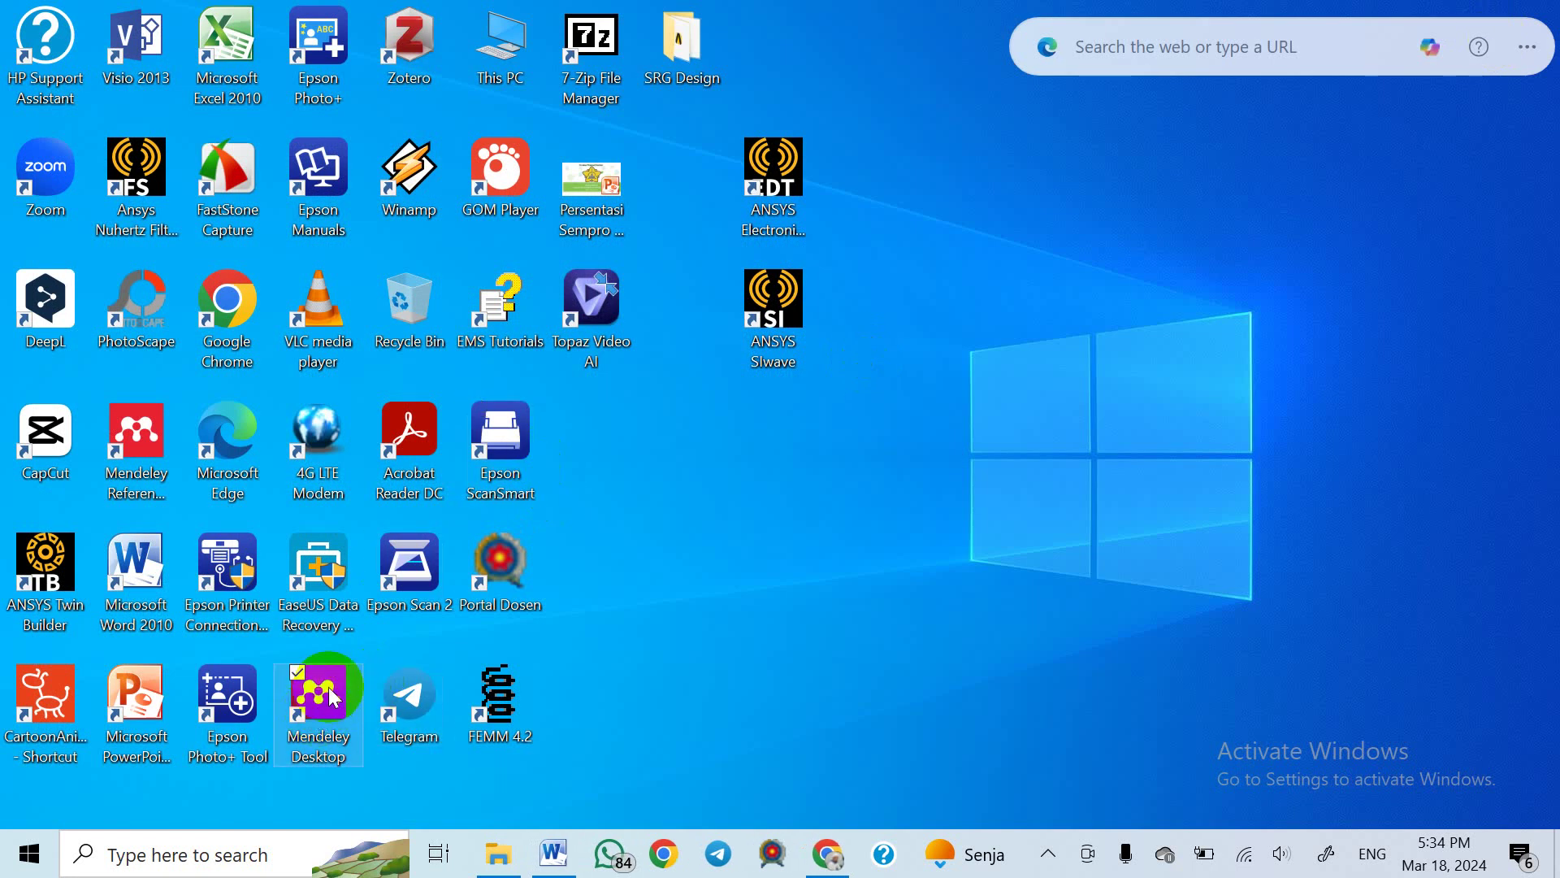
{"action": "double_click", "coordinate": [333, 692]}
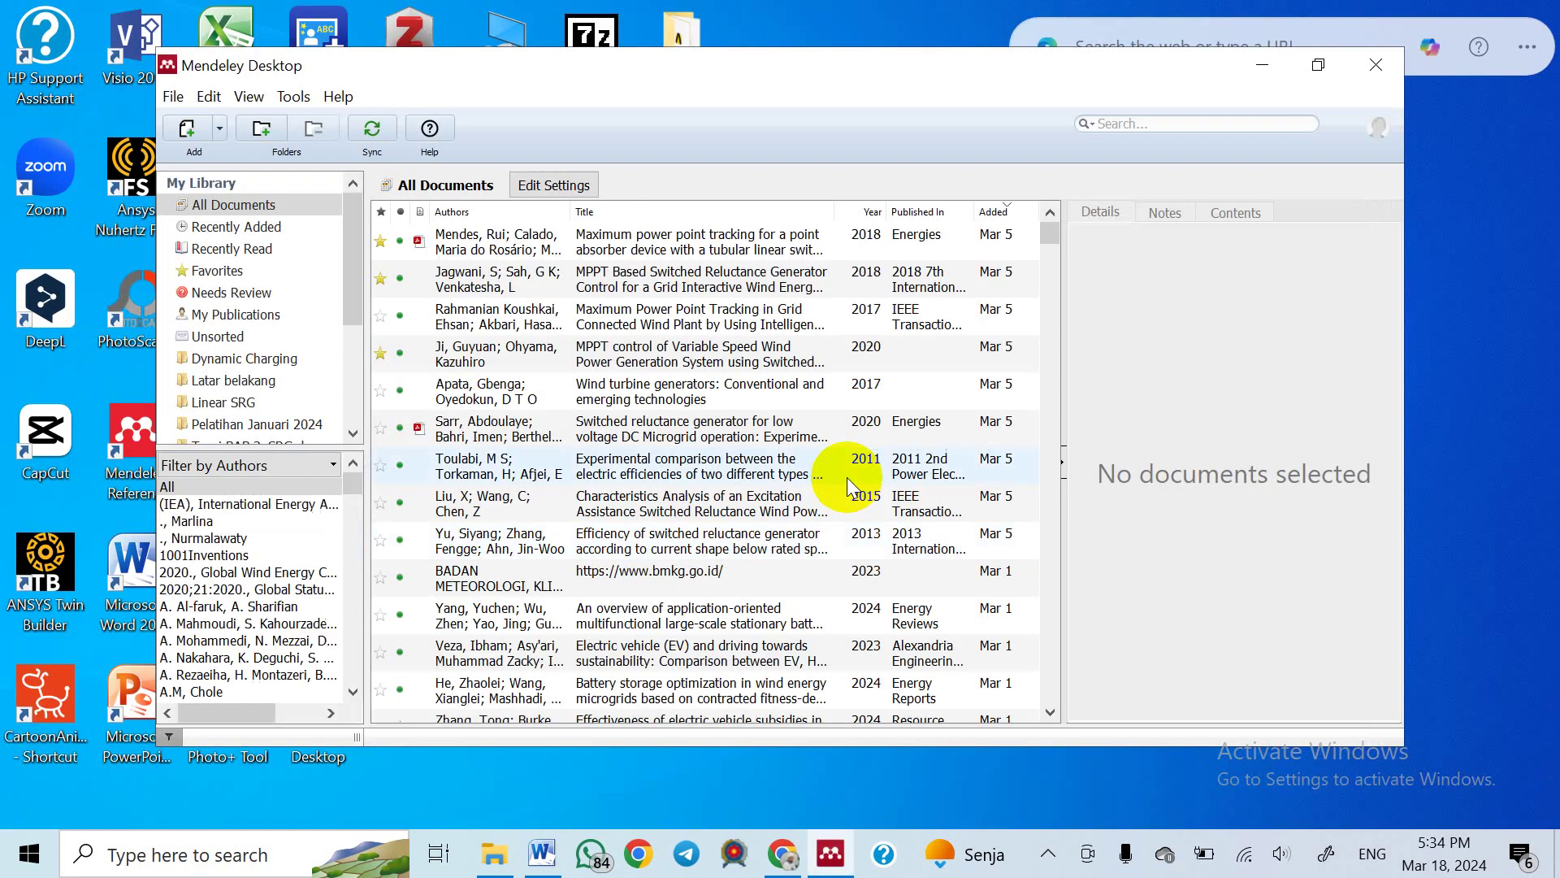
{"action": "left_click", "coordinate": [1309, 76]}
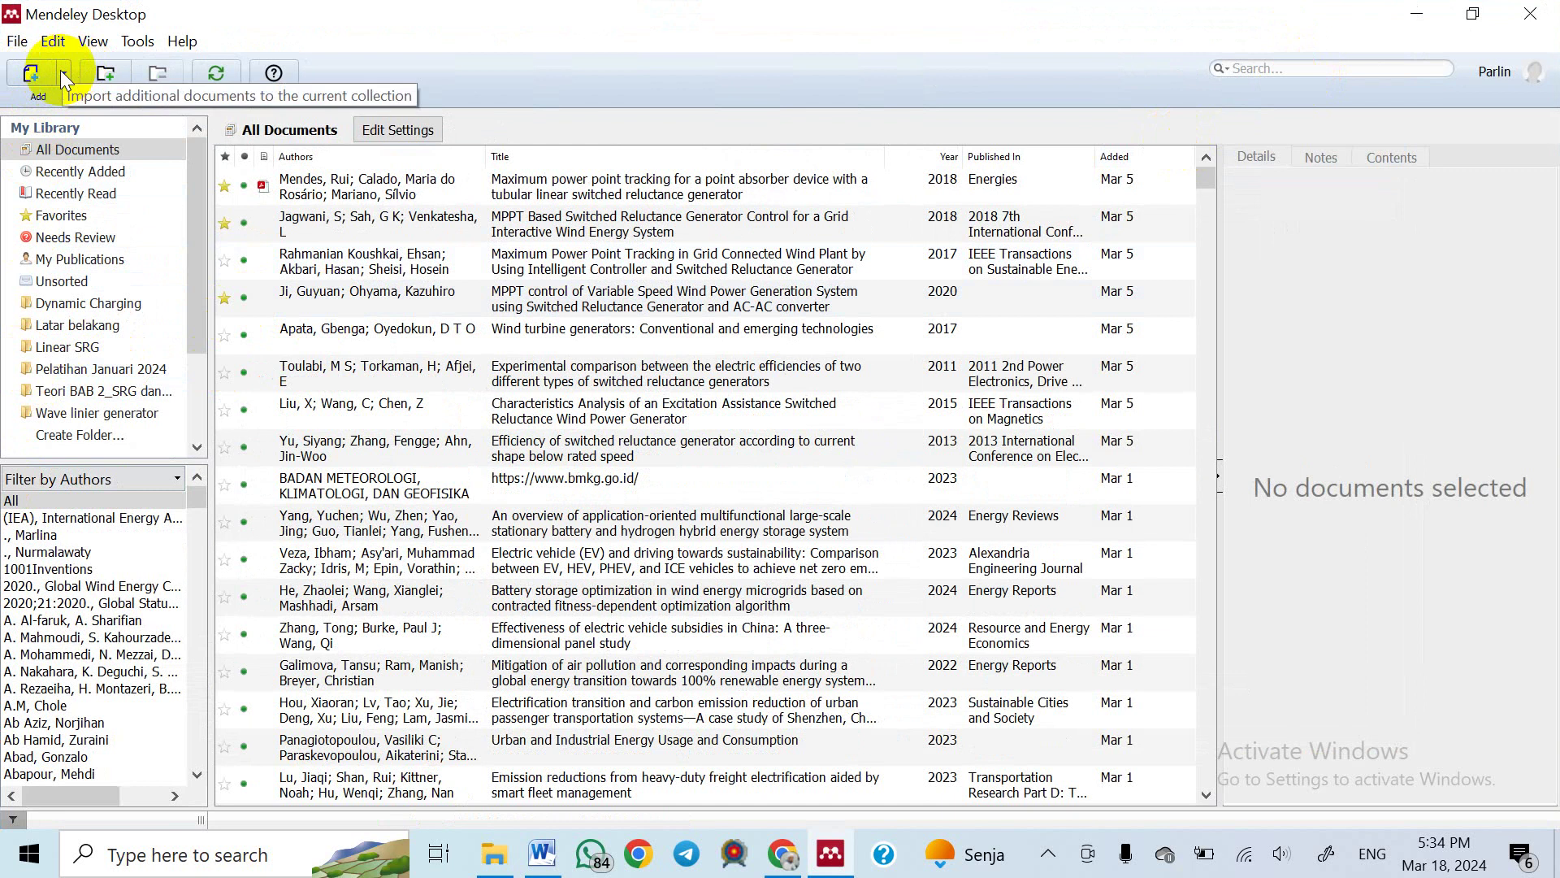
Start adding files to the library and browse to the DISERTASI folder inside a DOKTOR ILMU TEKNIK S3 on drive D:
{"action": "left_click", "coordinate": [62, 73]}
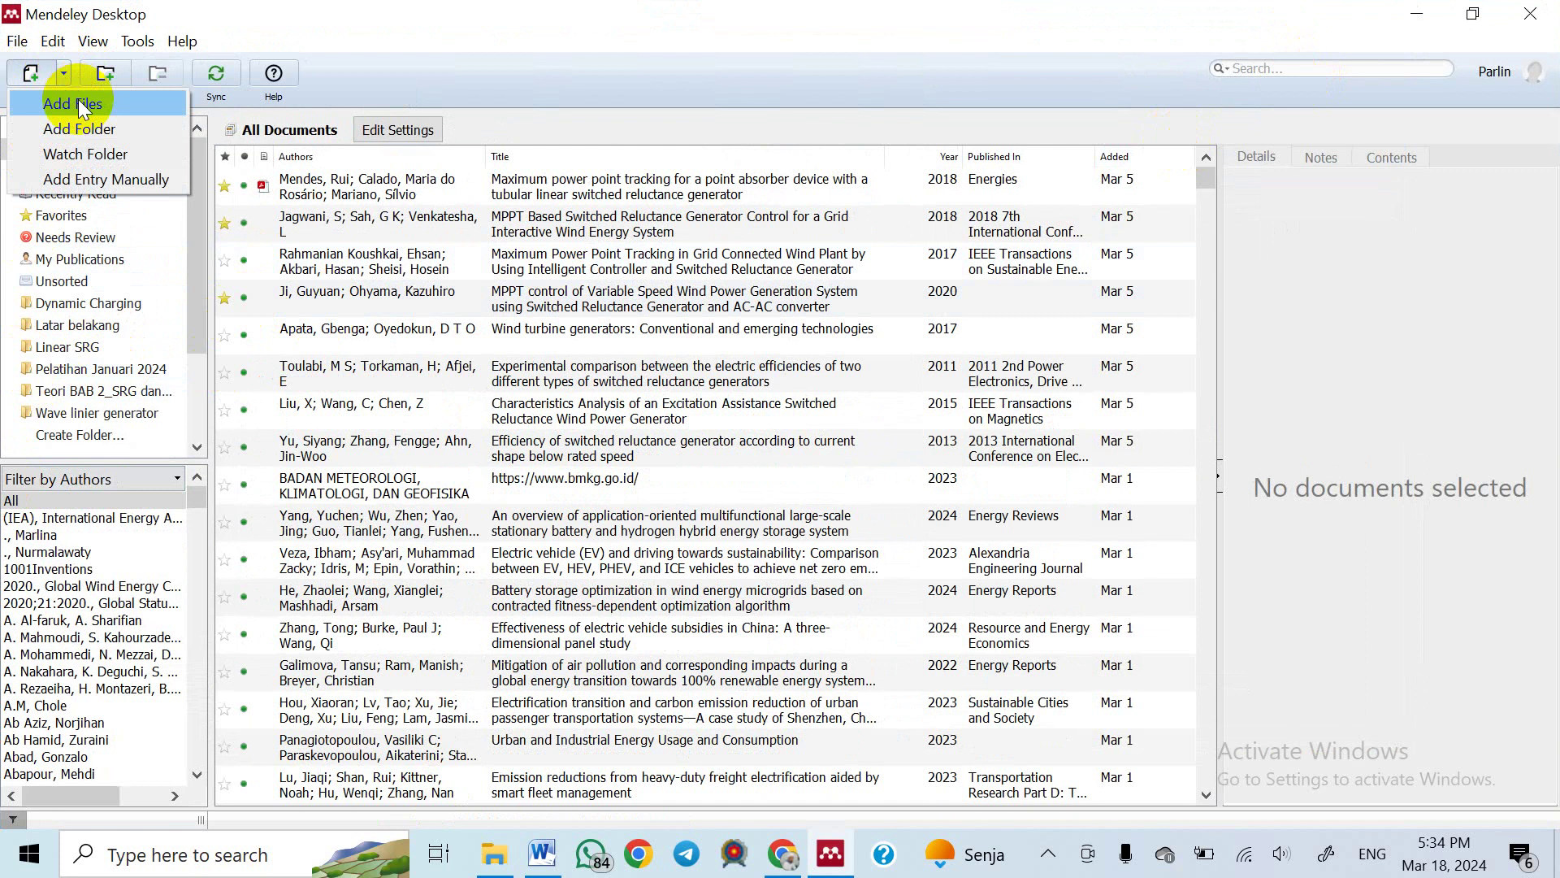
{"action": "left_click", "coordinate": [79, 103]}
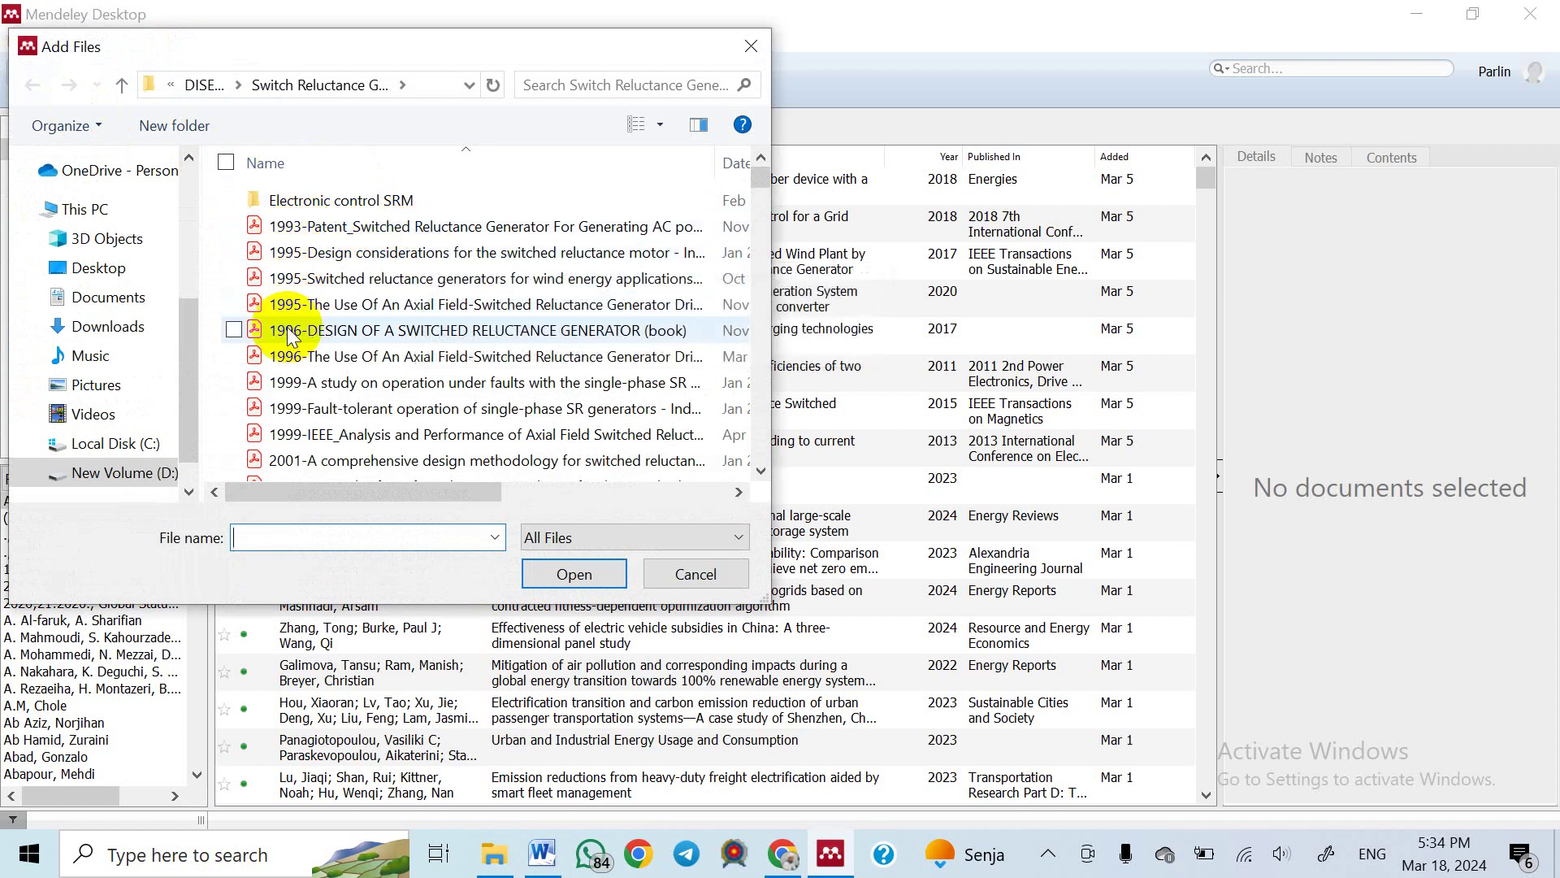
{"action": "scroll", "coordinate": [321, 339], "scroll_direction": "down", "scroll_amount": 2}
{"action": "scroll", "coordinate": [321, 340], "scroll_direction": "down", "scroll_amount": 2}
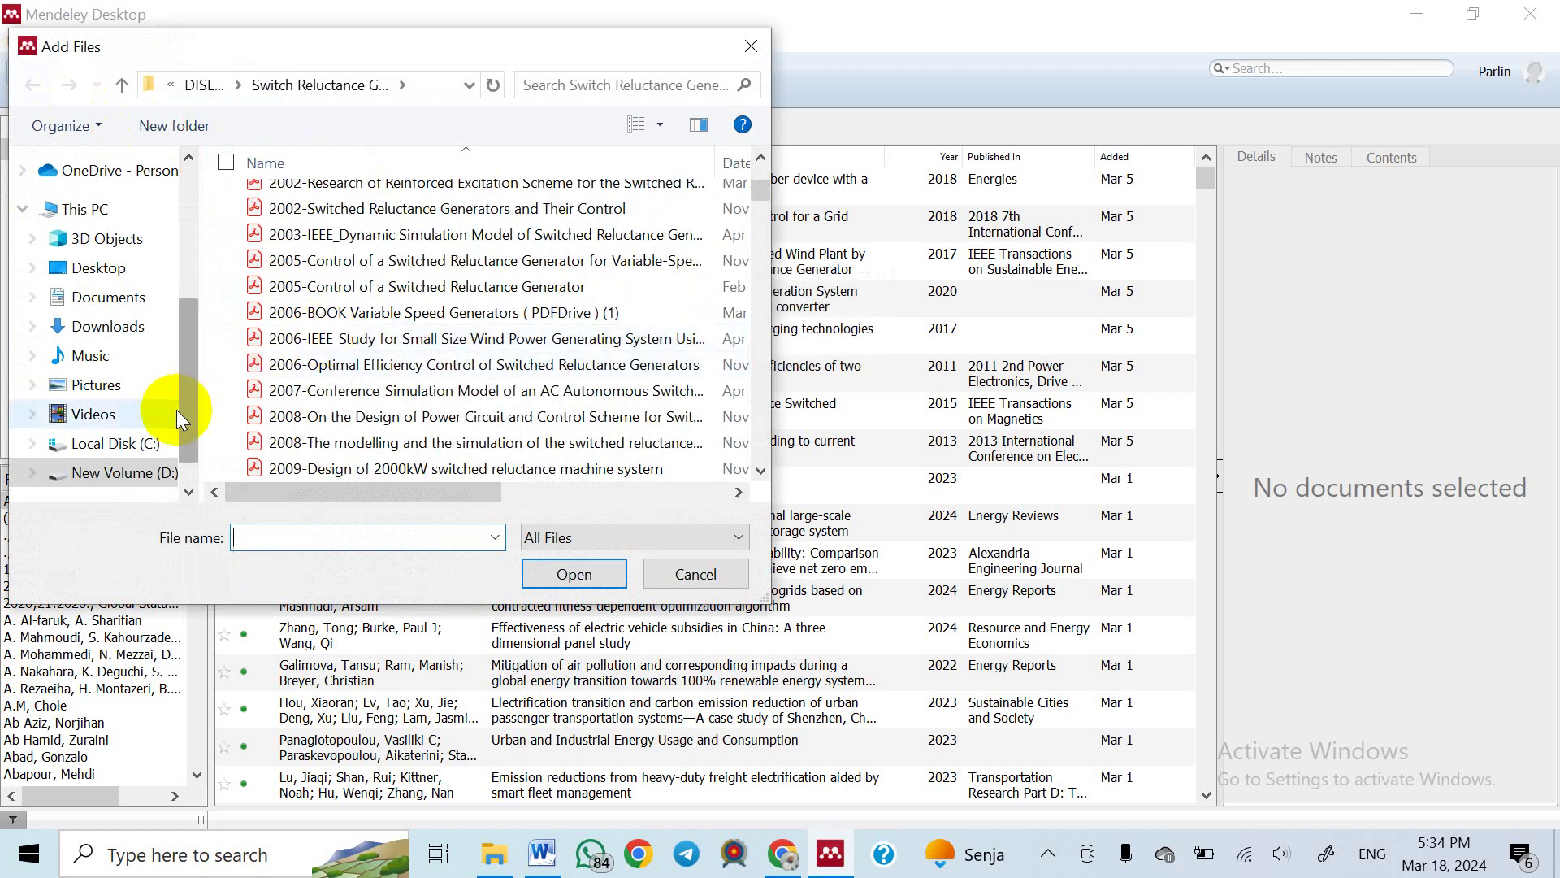
{"action": "left_click", "coordinate": [154, 472]}
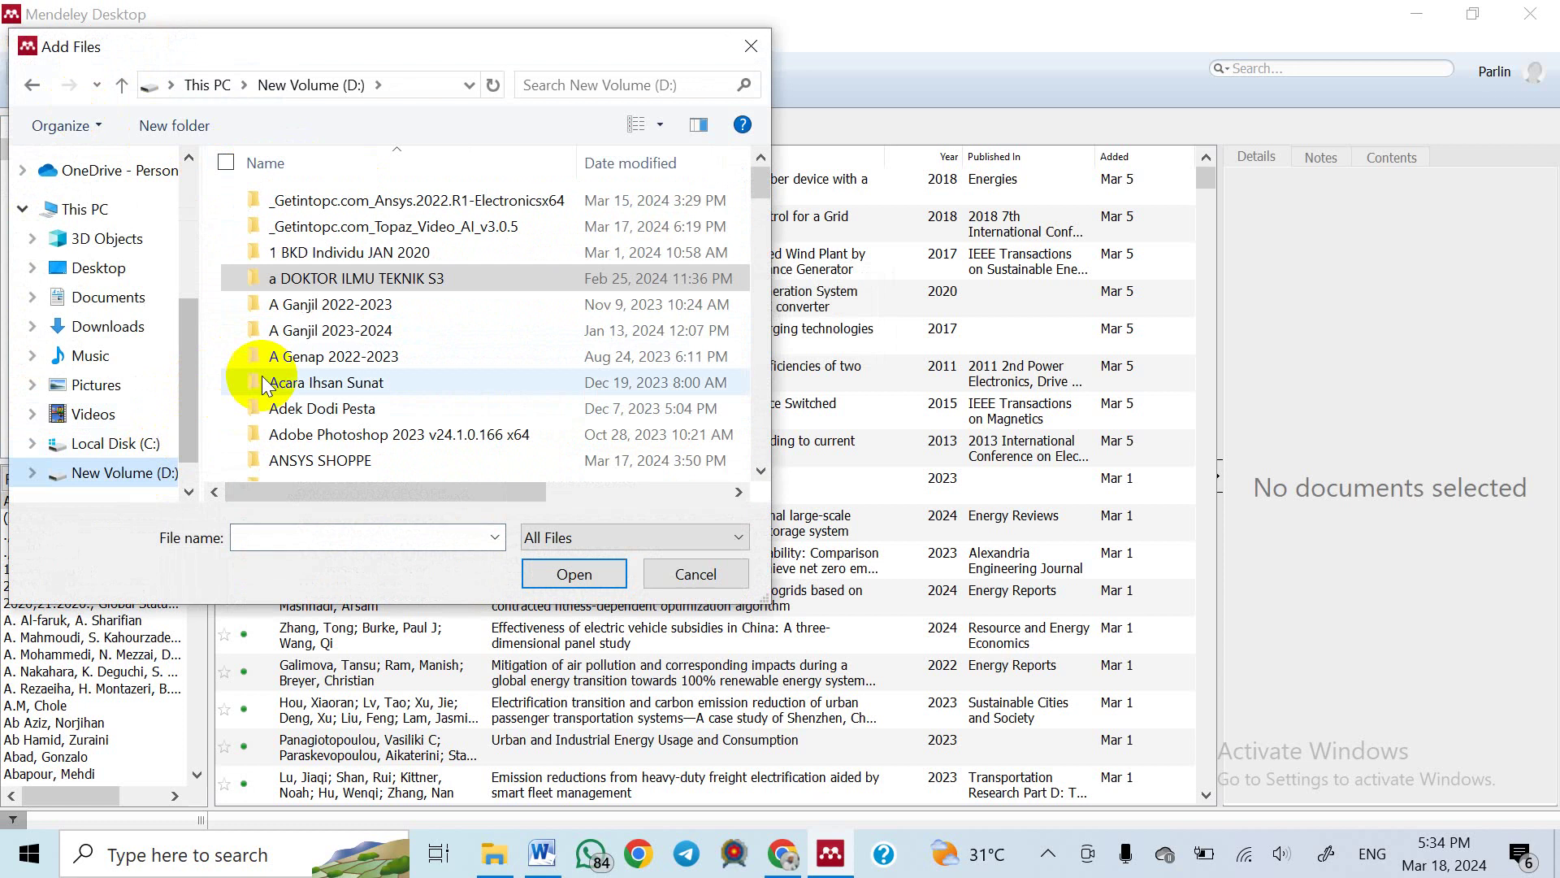
{"action": "double_click", "coordinate": [377, 281]}
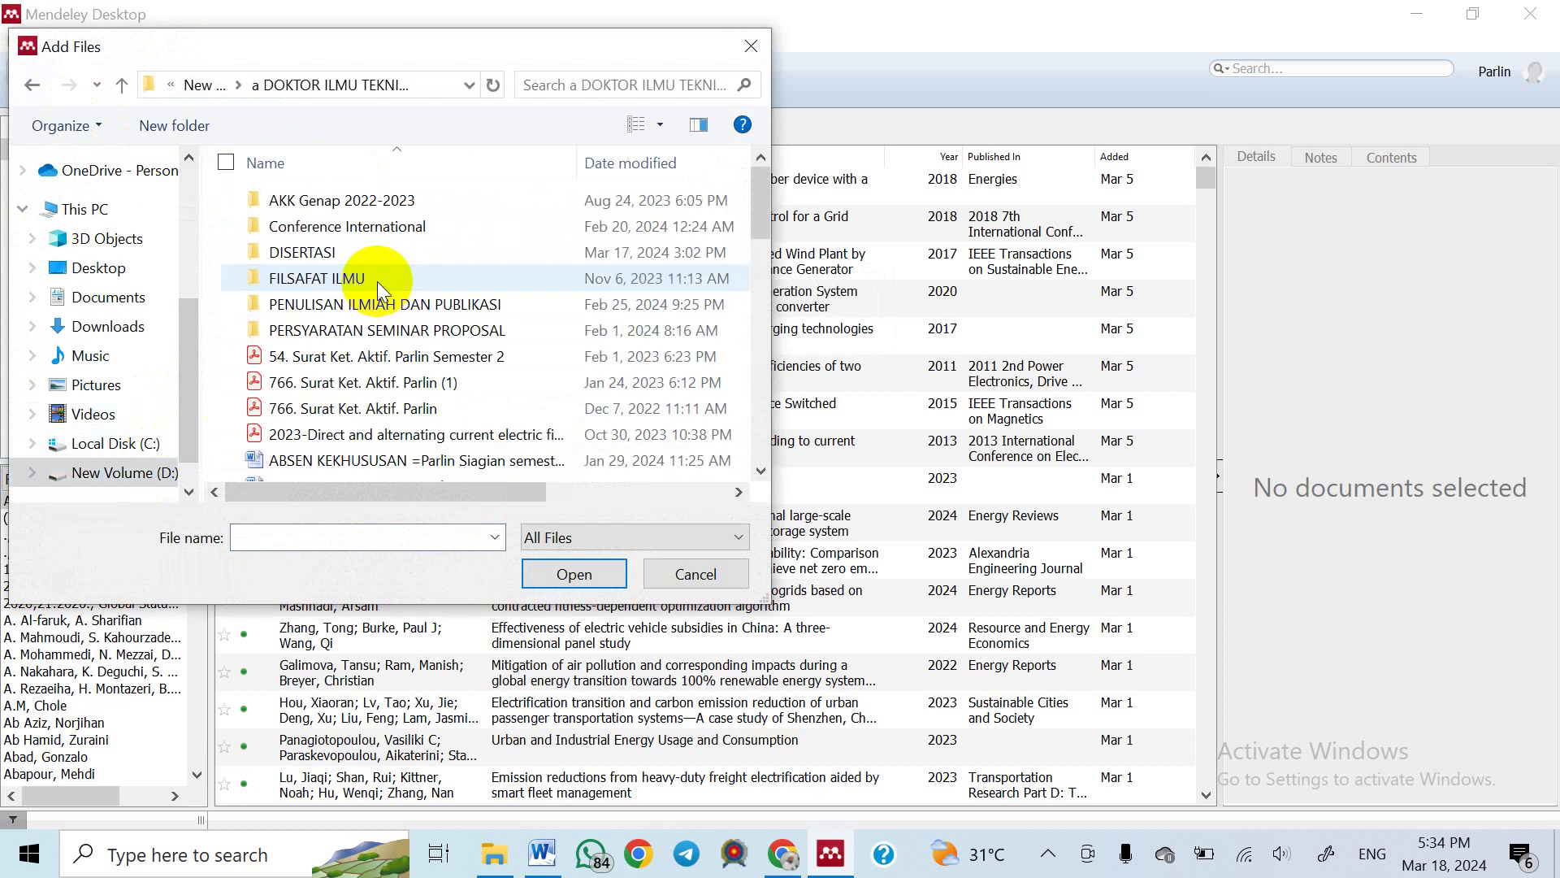
{"action": "double_click", "coordinate": [337, 253]}
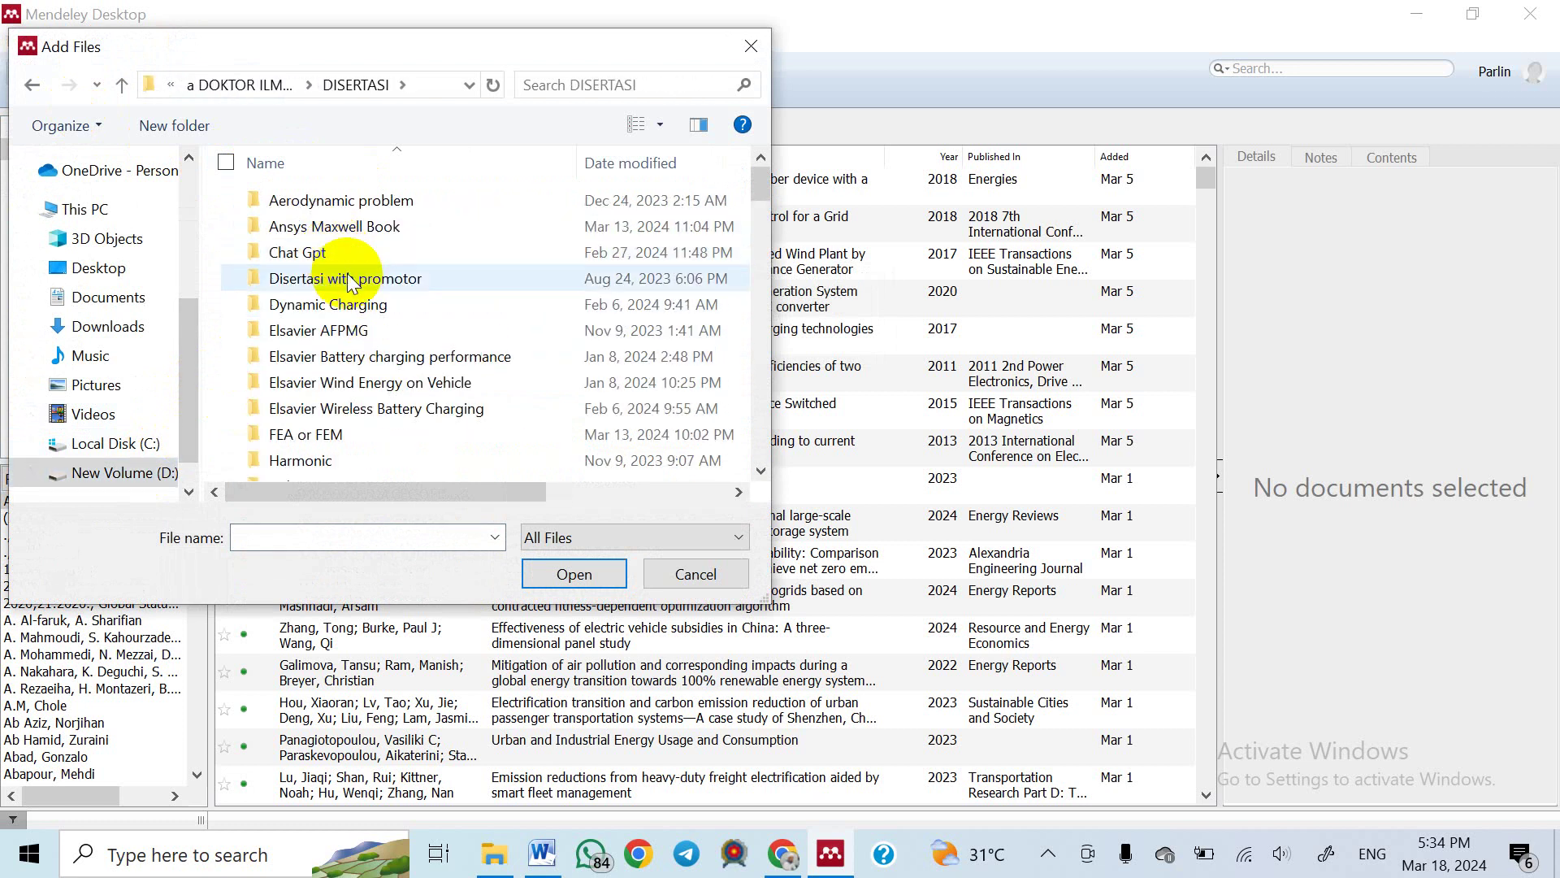
Import the PDF "1999-A study on operation under faults with the single-phase SR ..." from the Switch Reluctance Generator (SRGs) folder
{"action": "scroll", "coordinate": [349, 281], "scroll_direction": "down", "scroll_amount": 3}
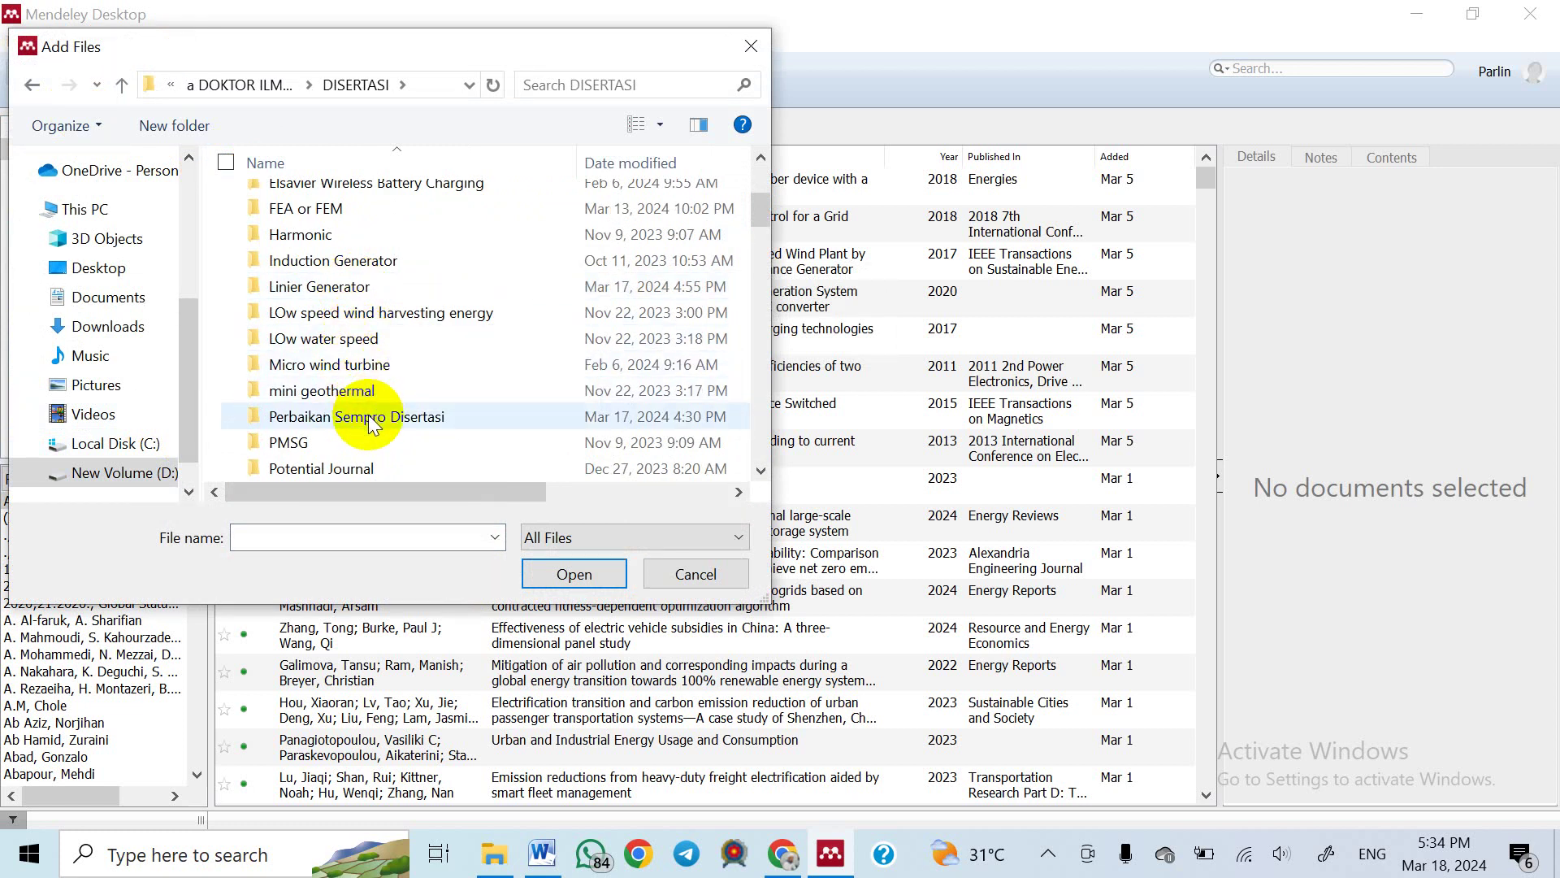
{"action": "scroll", "coordinate": [329, 267], "scroll_direction": "down", "scroll_amount": 4}
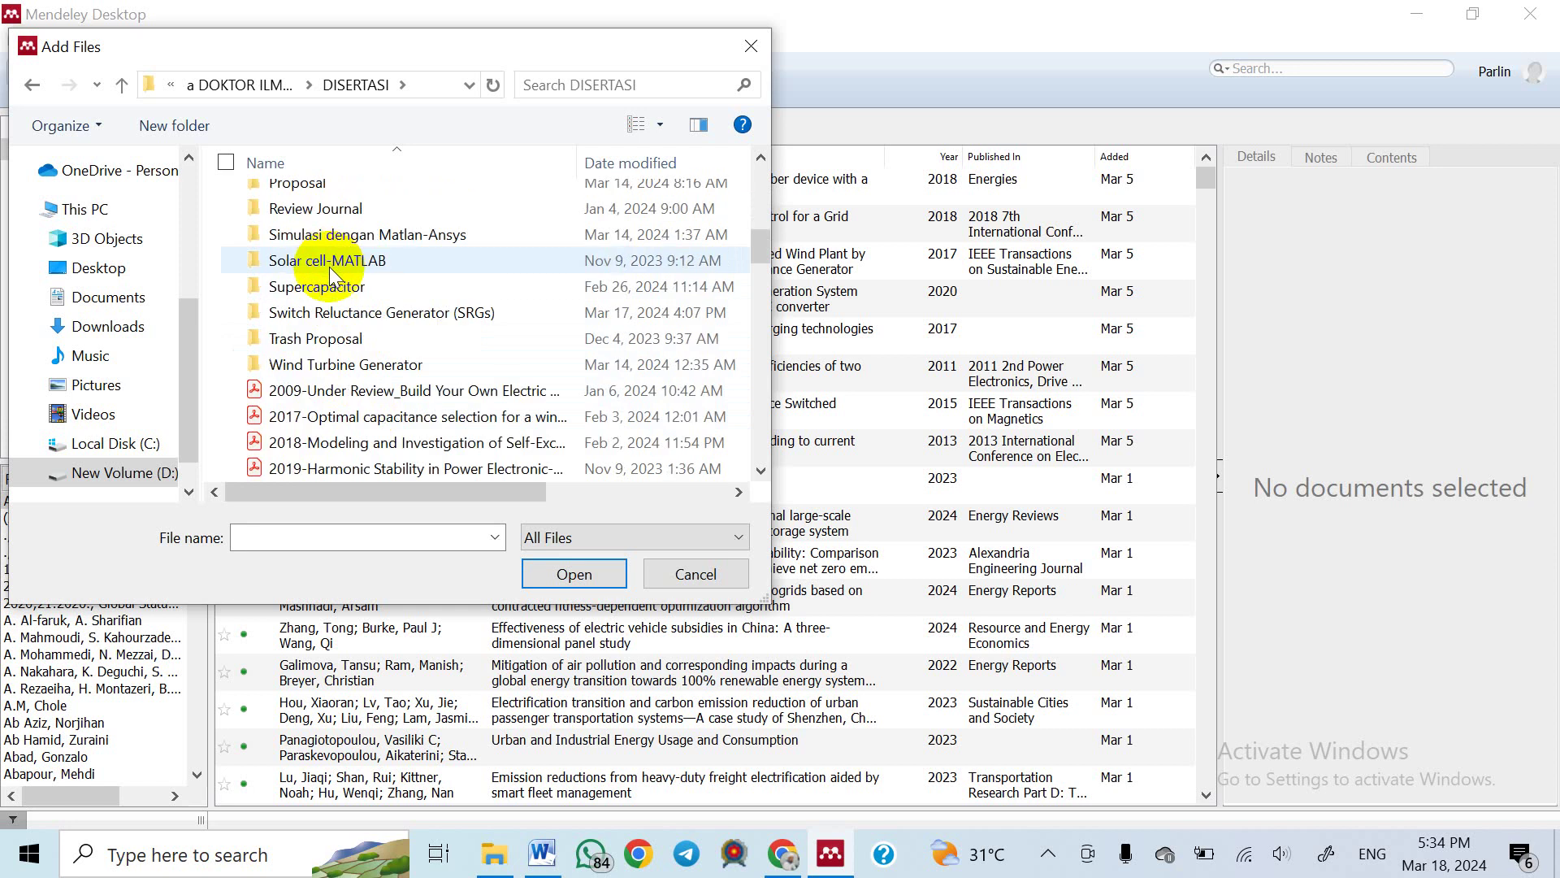
{"action": "left_click", "coordinate": [394, 317]}
{"action": "double_click", "coordinate": [394, 317]}
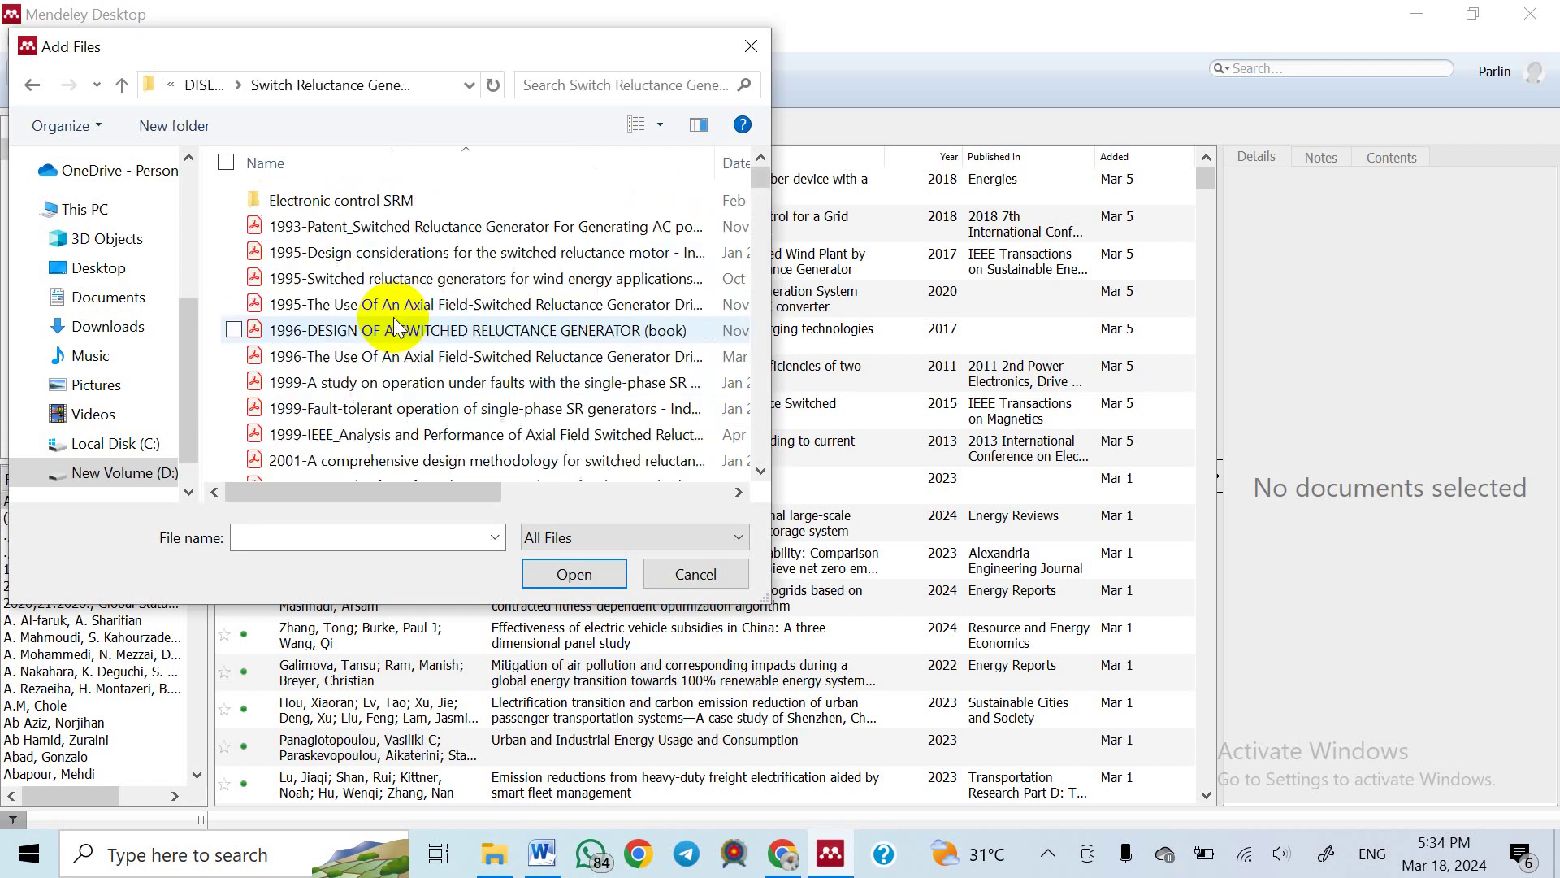
{"action": "left_click", "coordinate": [334, 383]}
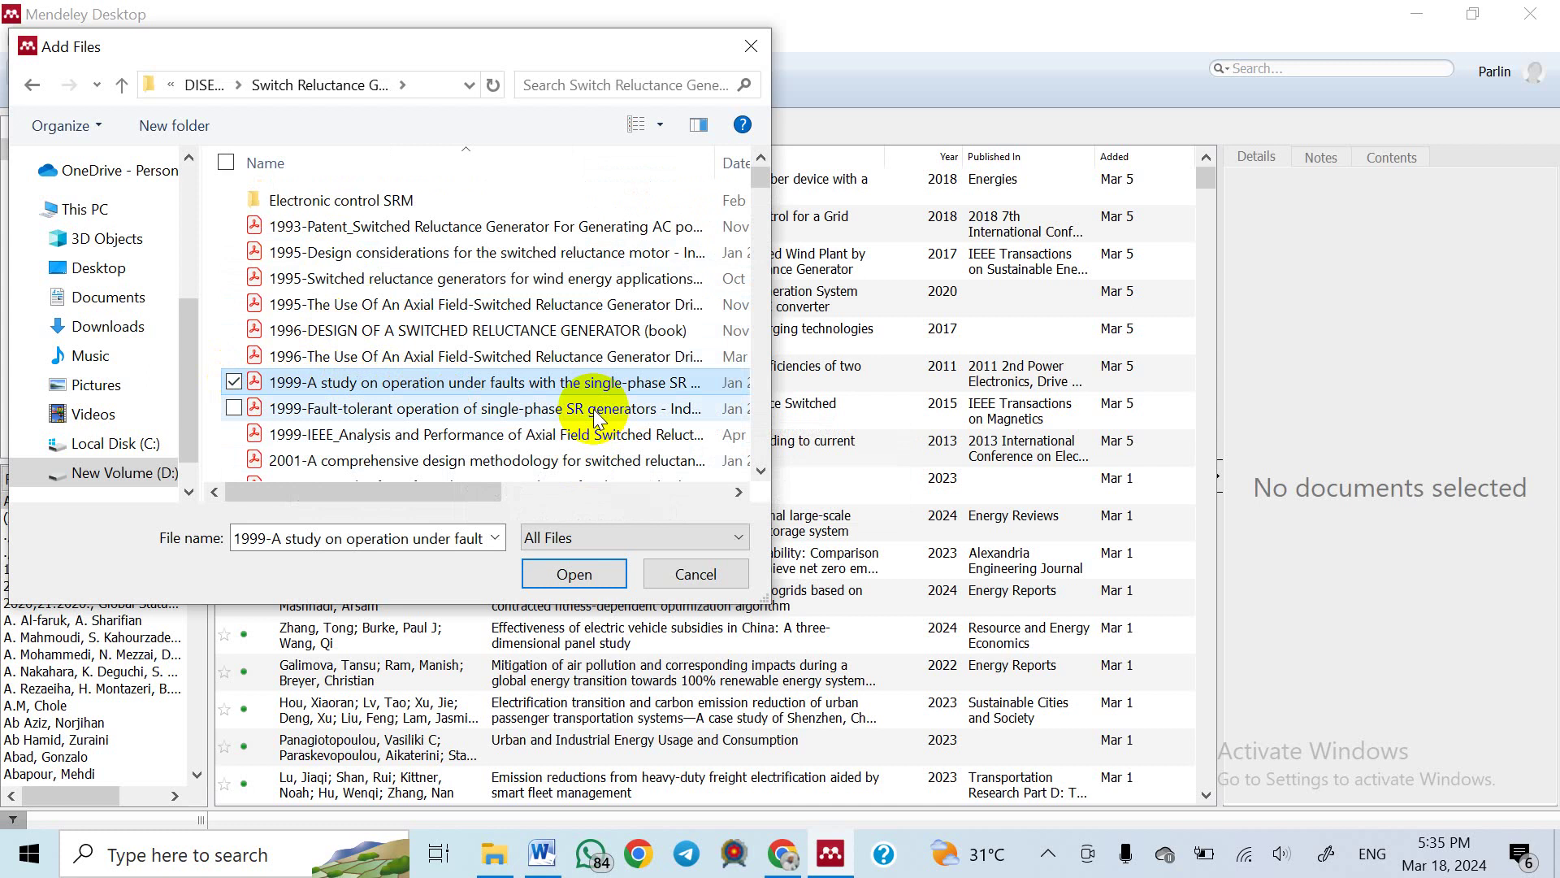
{"action": "left_click", "coordinate": [543, 574]}
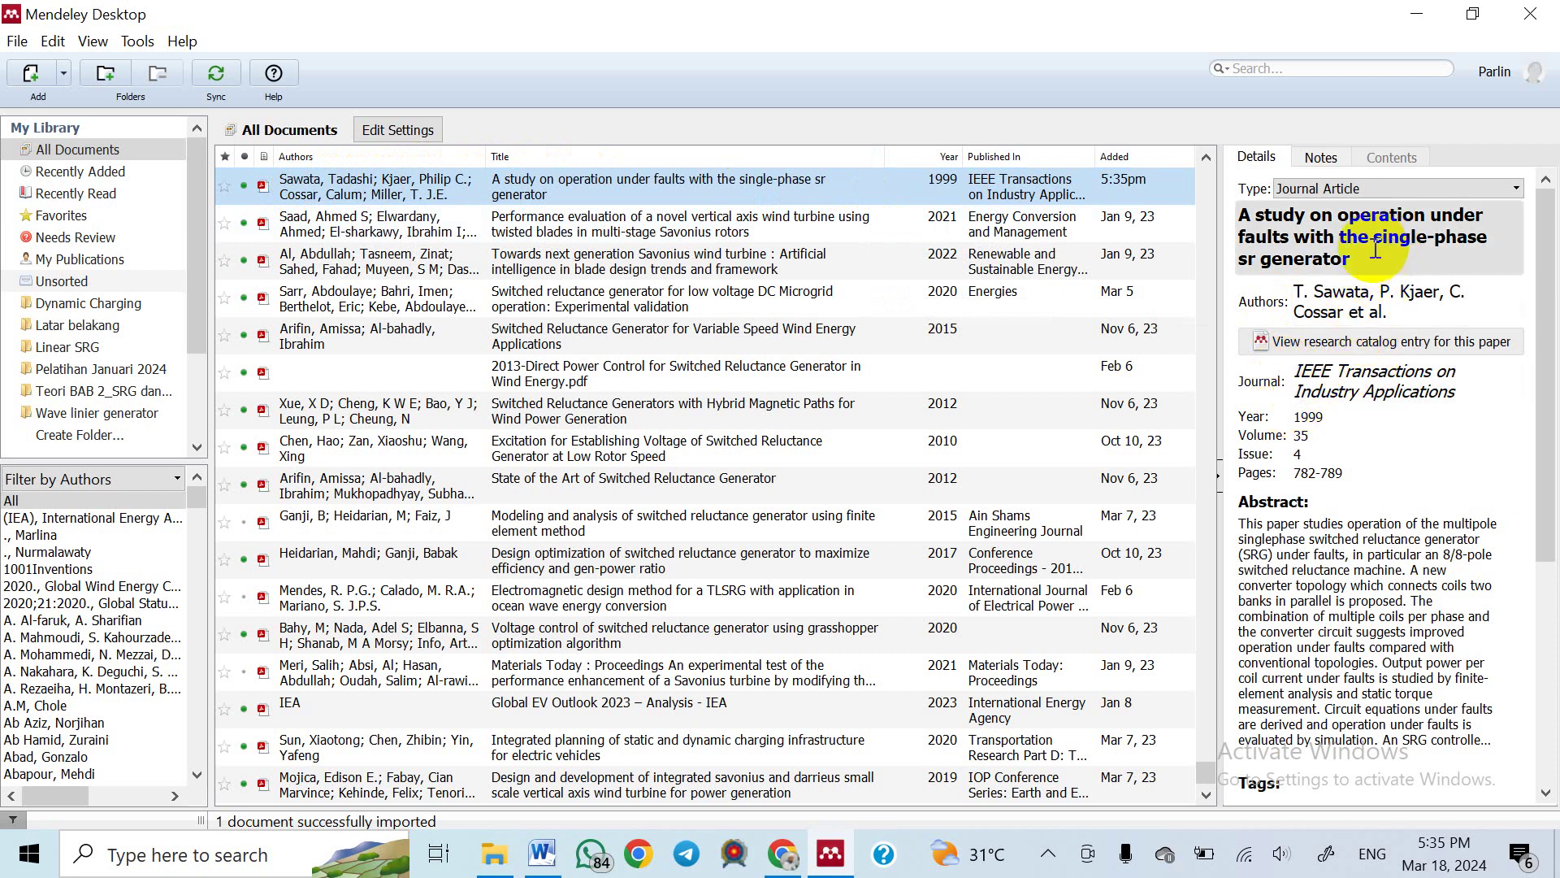
Switch to the Word proposal, cite the imported 1999 study from Mendeley after "menambahkan daya transformator", and check the Reference list
{"action": "left_click", "coordinate": [542, 853]}
{"action": "scroll", "coordinate": [422, 317], "scroll_direction": "up", "scroll_amount": 15}
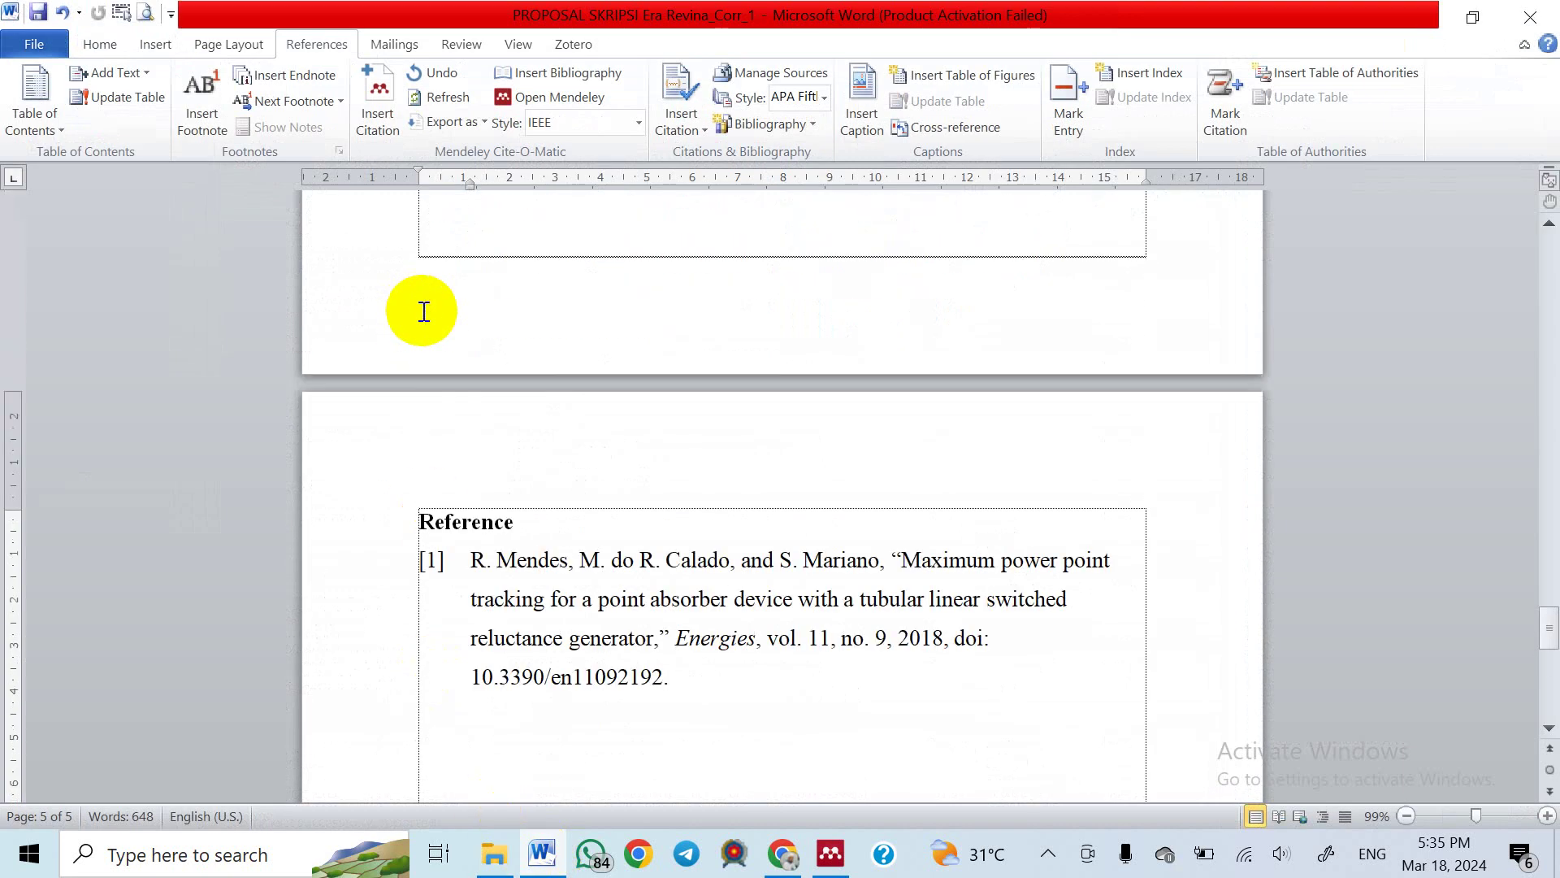
{"action": "scroll", "coordinate": [443, 319], "scroll_direction": "up", "scroll_amount": 3}
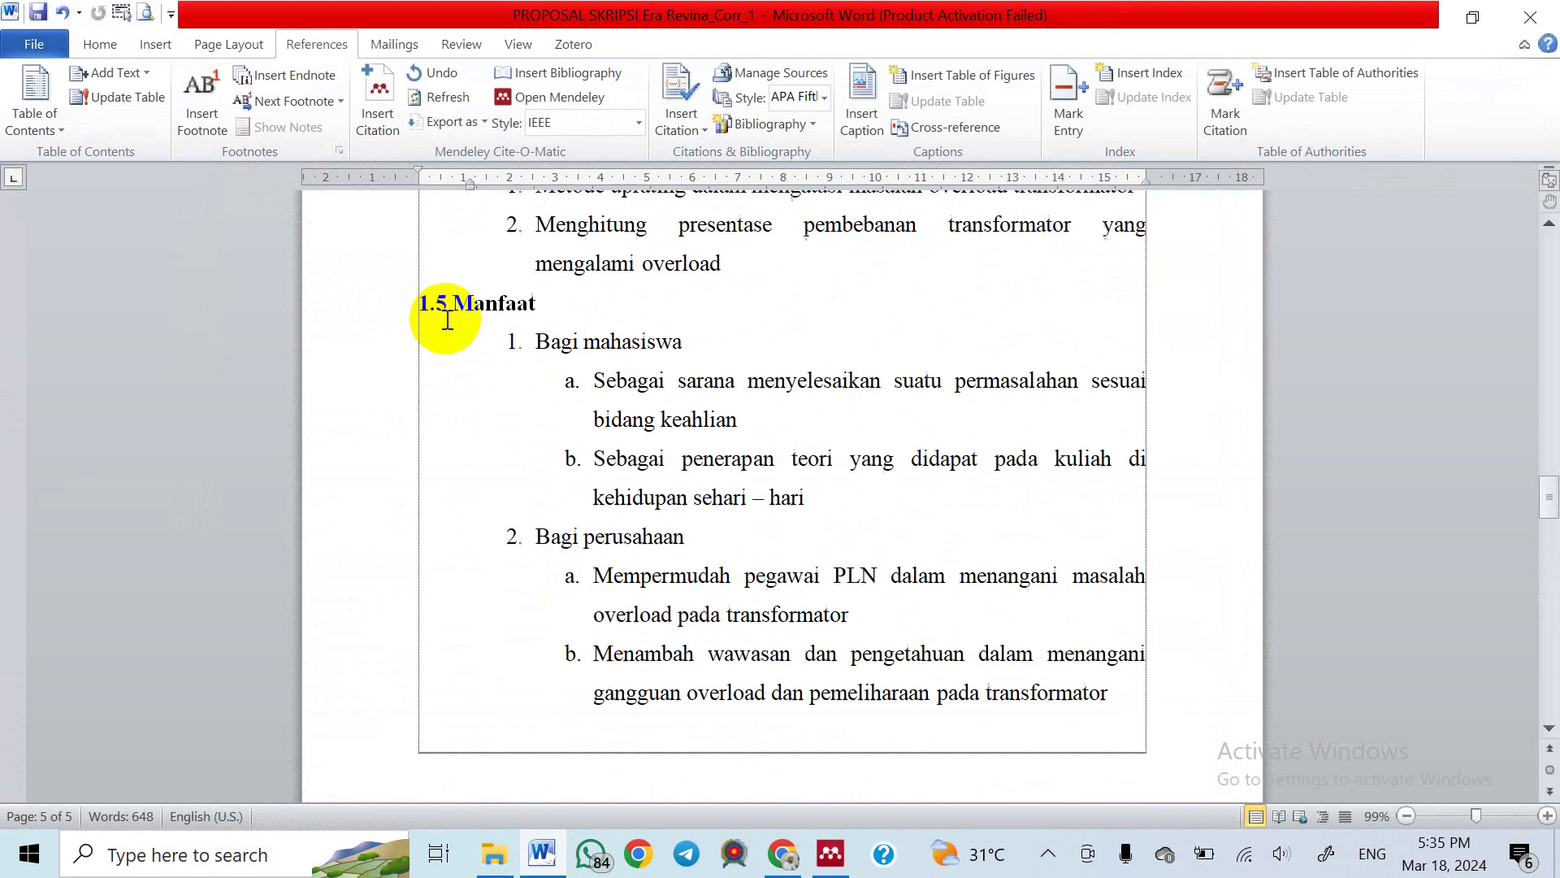
{"action": "scroll", "coordinate": [749, 272], "scroll_direction": "up", "scroll_amount": 5}
{"action": "scroll", "coordinate": [749, 272], "scroll_direction": "up", "scroll_amount": 6}
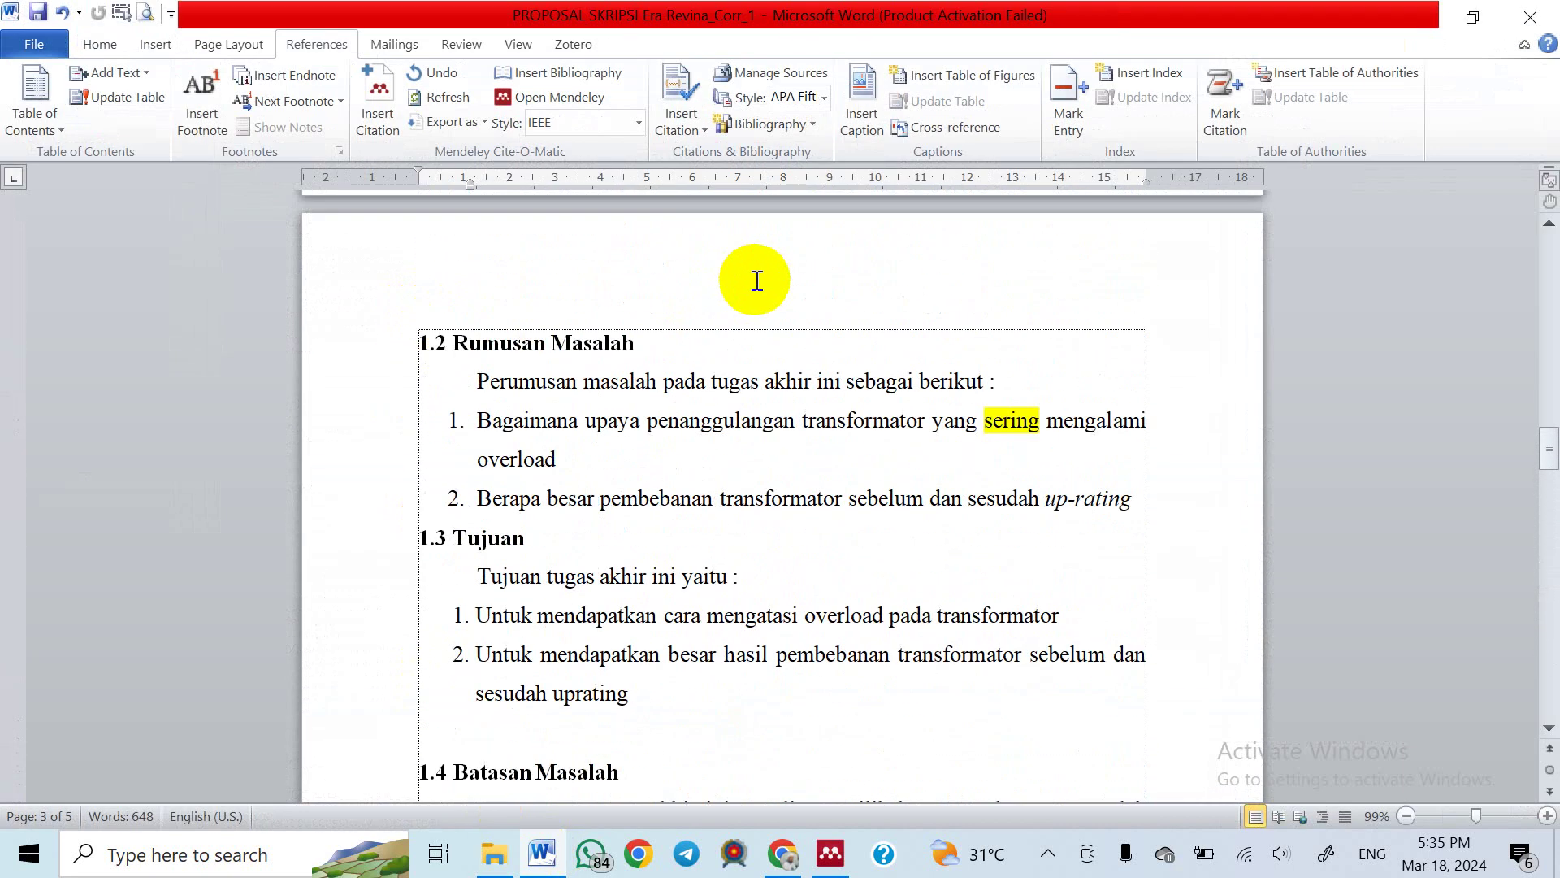
{"action": "left_click", "coordinate": [1104, 373]}
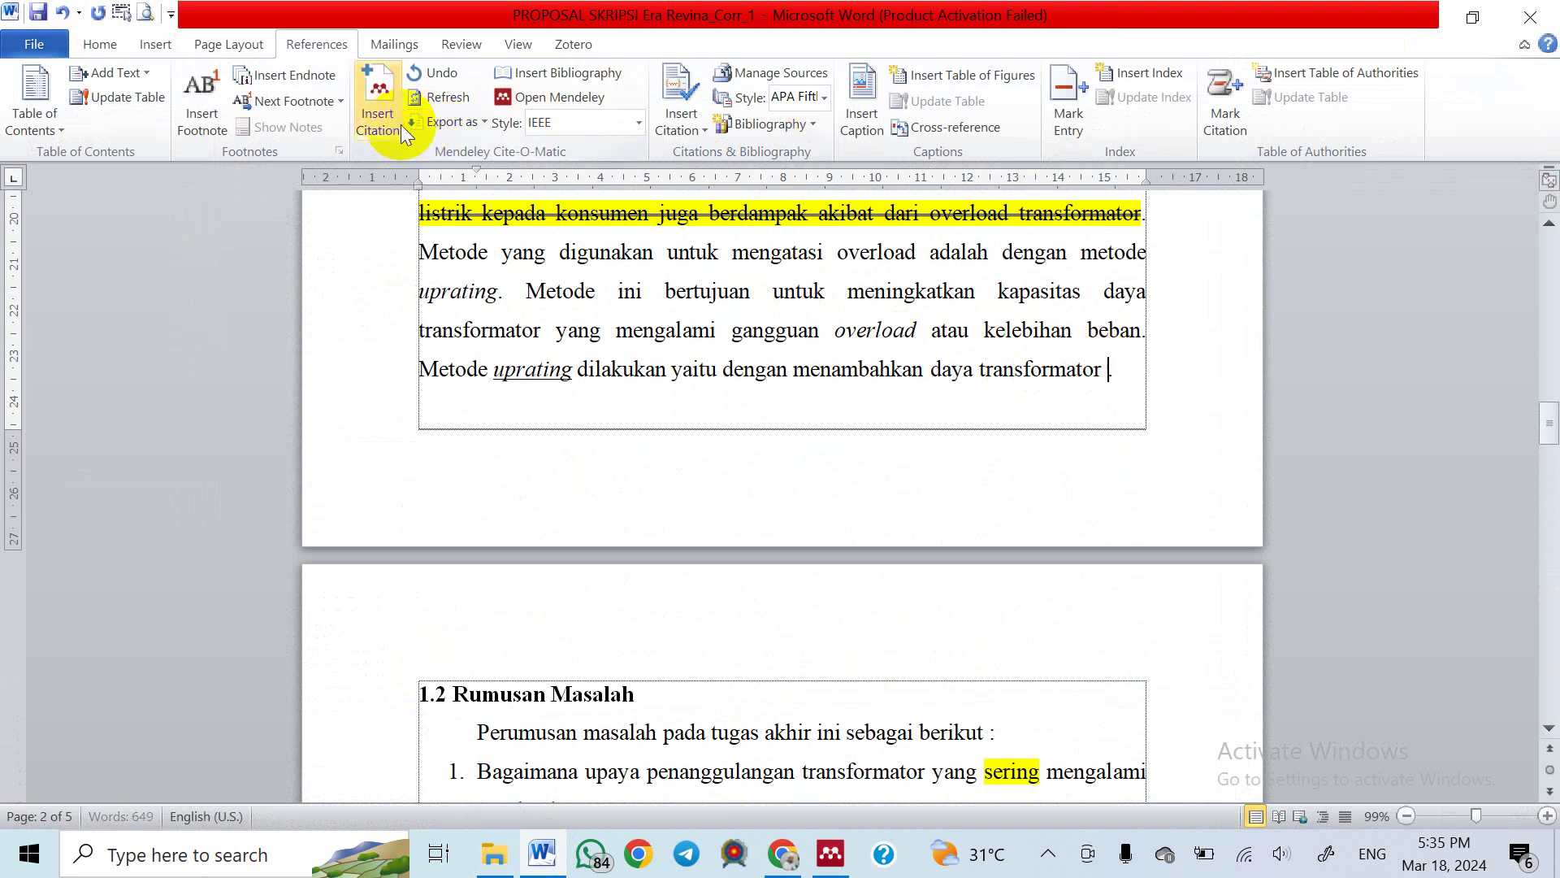
{"action": "left_click", "coordinate": [379, 119]}
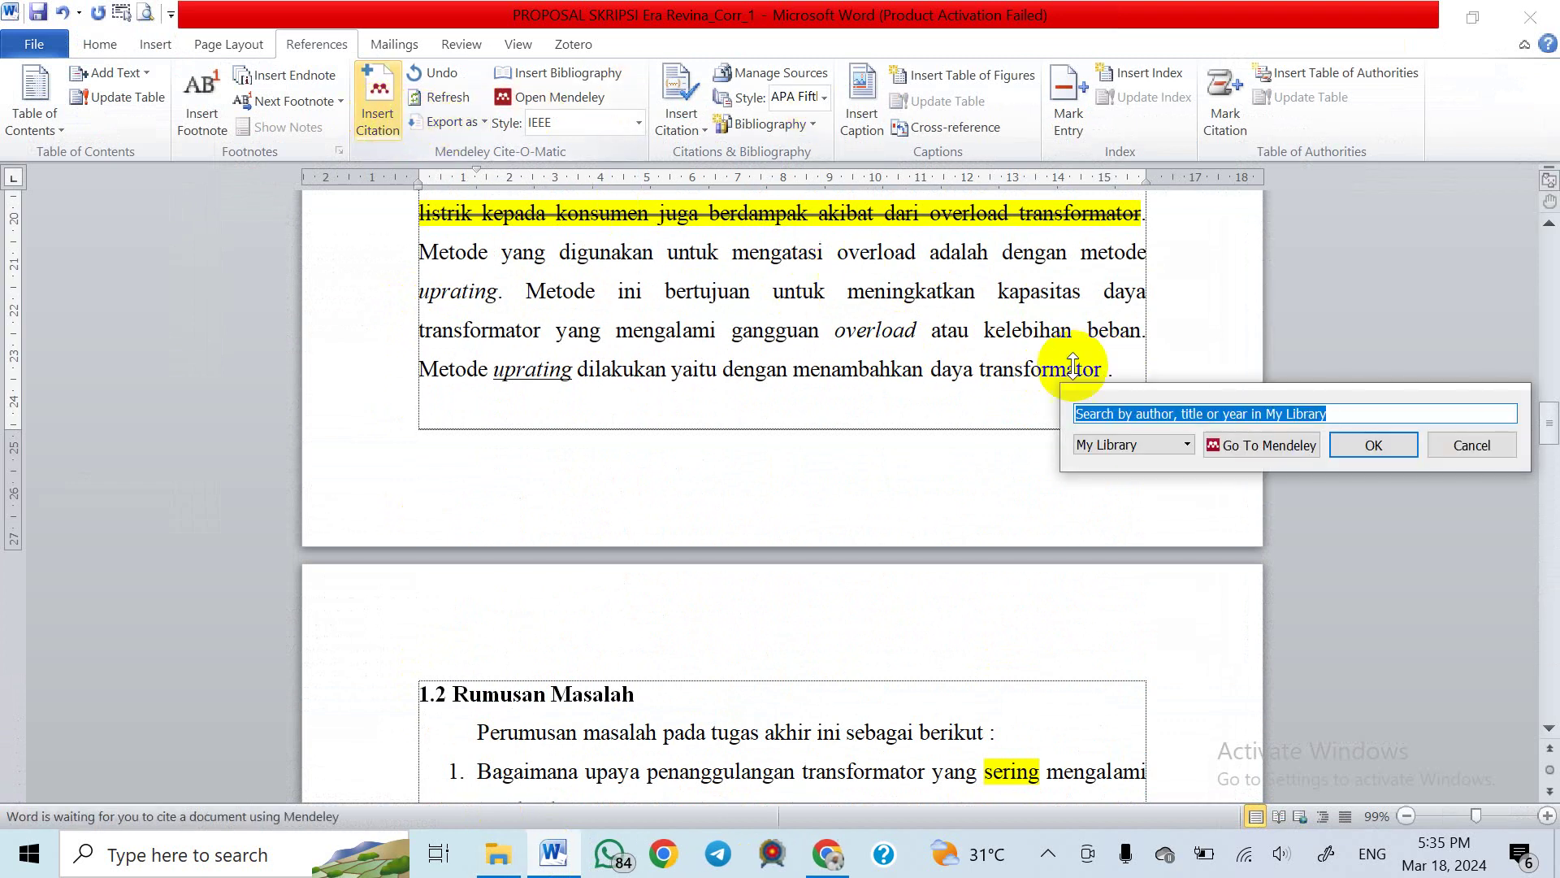
{"action": "left_click", "coordinate": [1227, 450]}
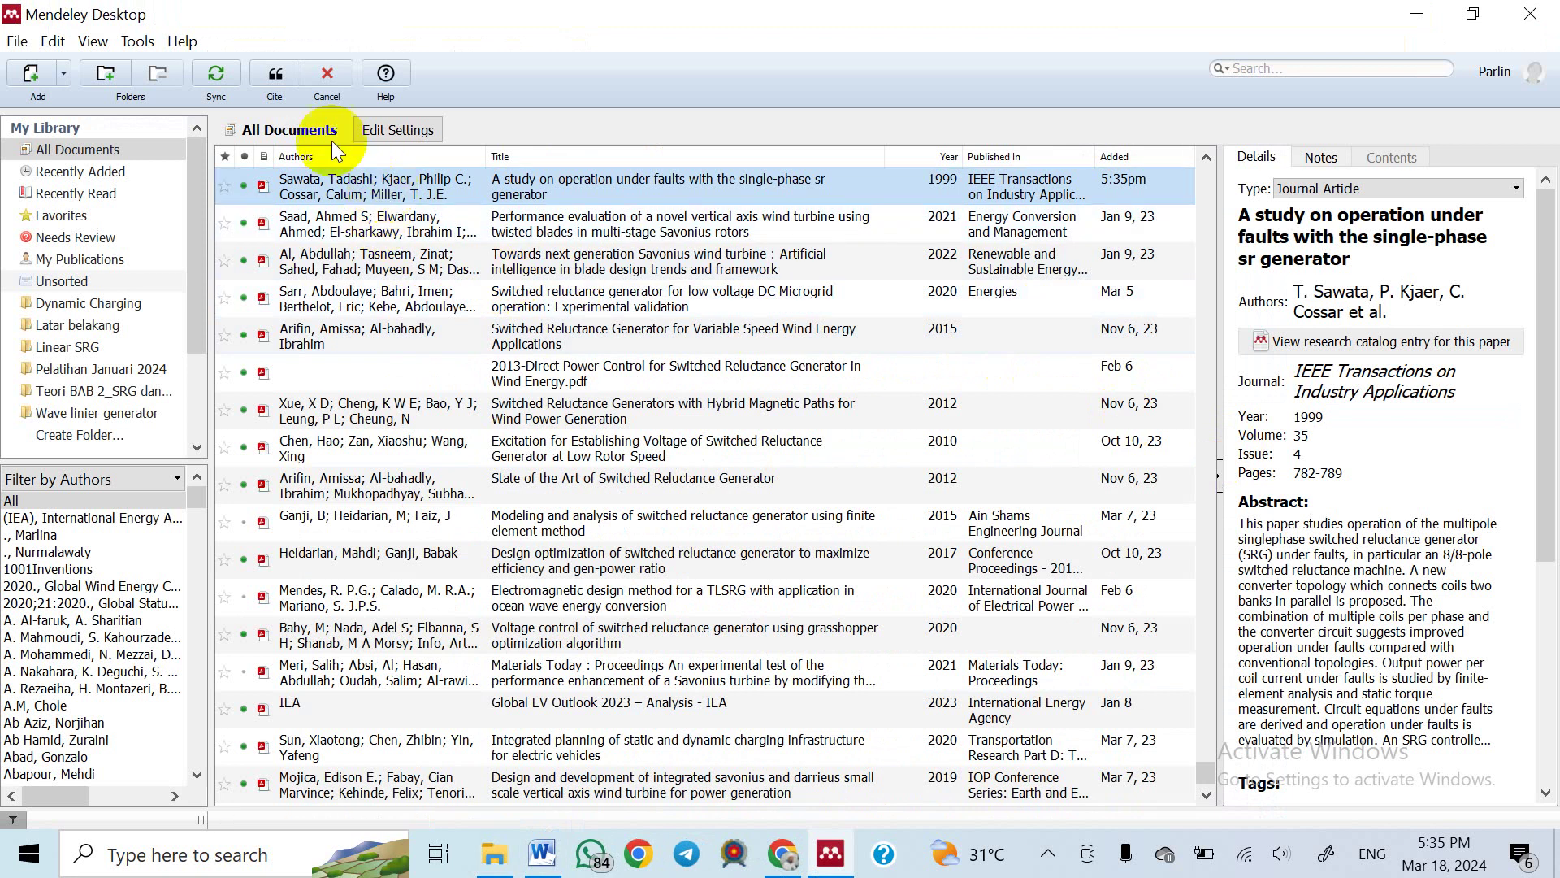
{"action": "left_click", "coordinate": [276, 72]}
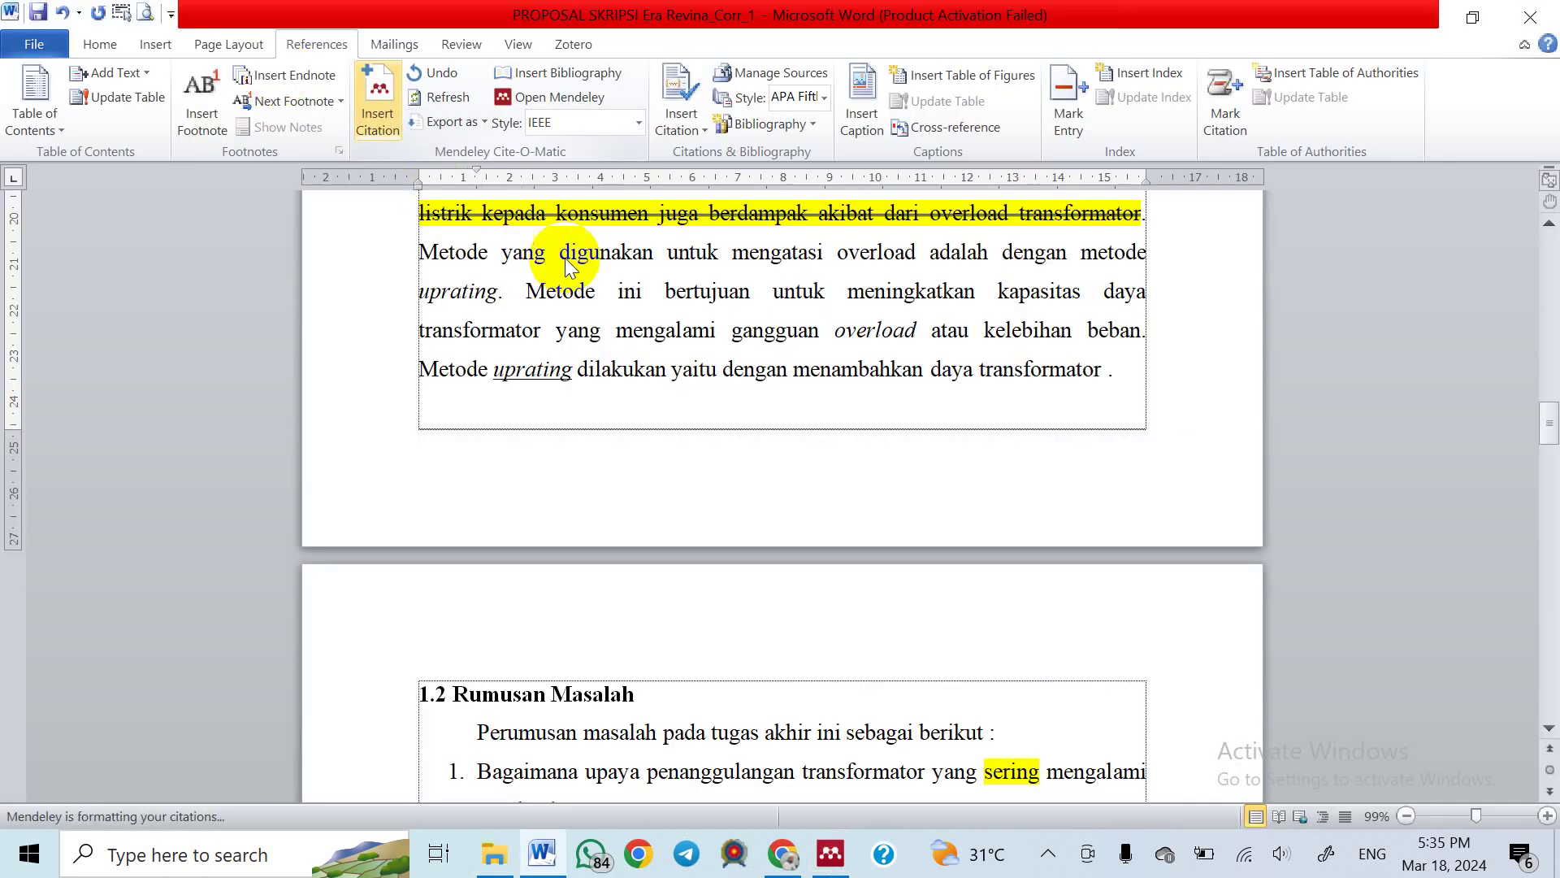
{"action": "scroll", "coordinate": [741, 488], "scroll_direction": "down", "scroll_amount": 15}
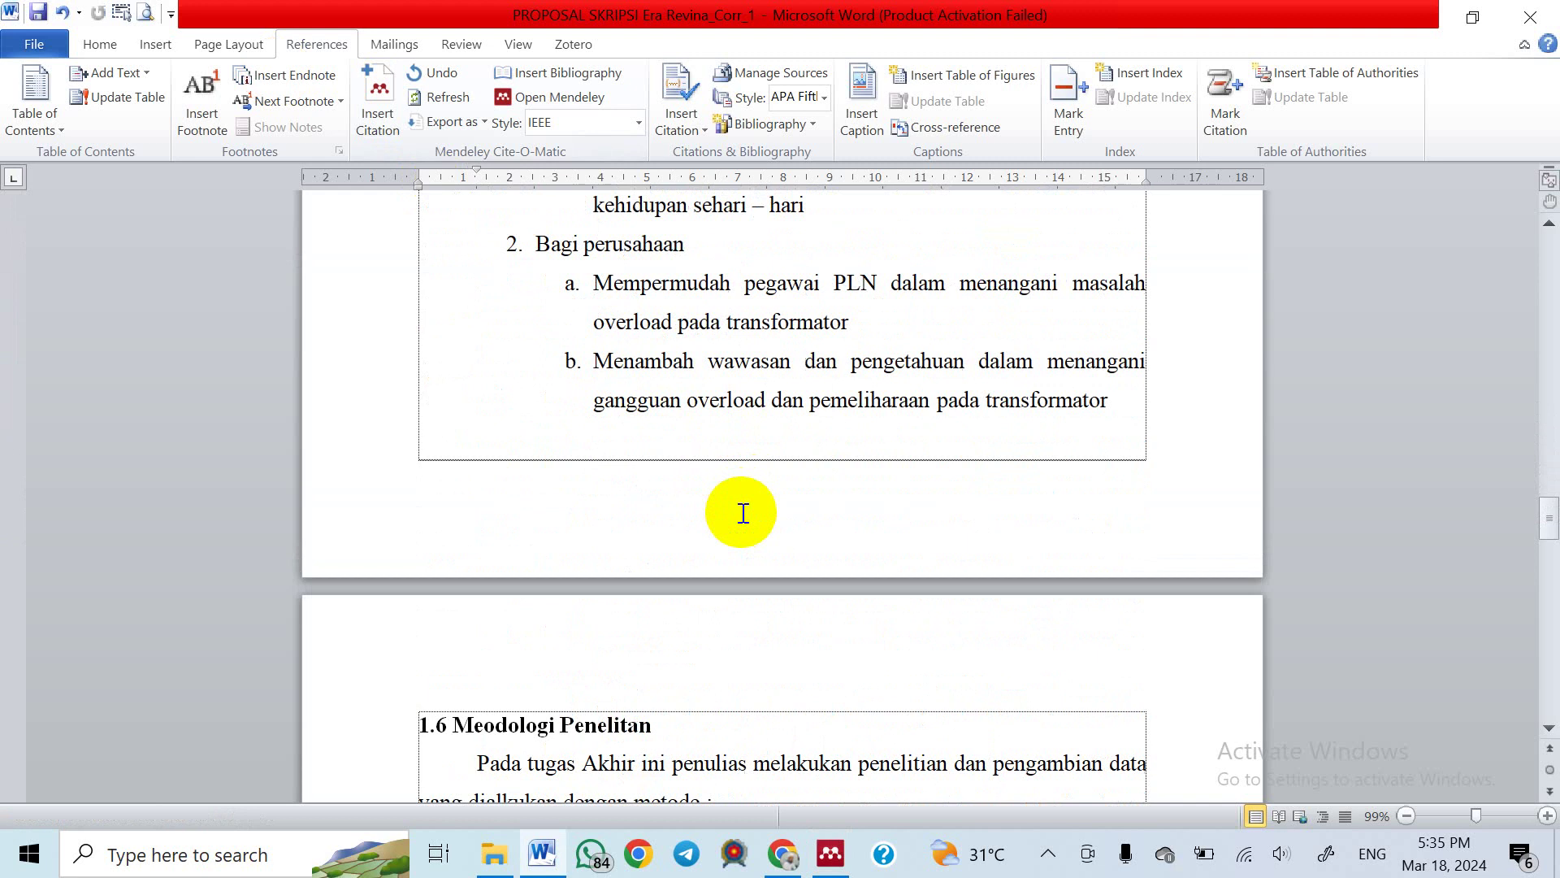
{"action": "scroll", "coordinate": [743, 512], "scroll_direction": "down", "scroll_amount": 12}
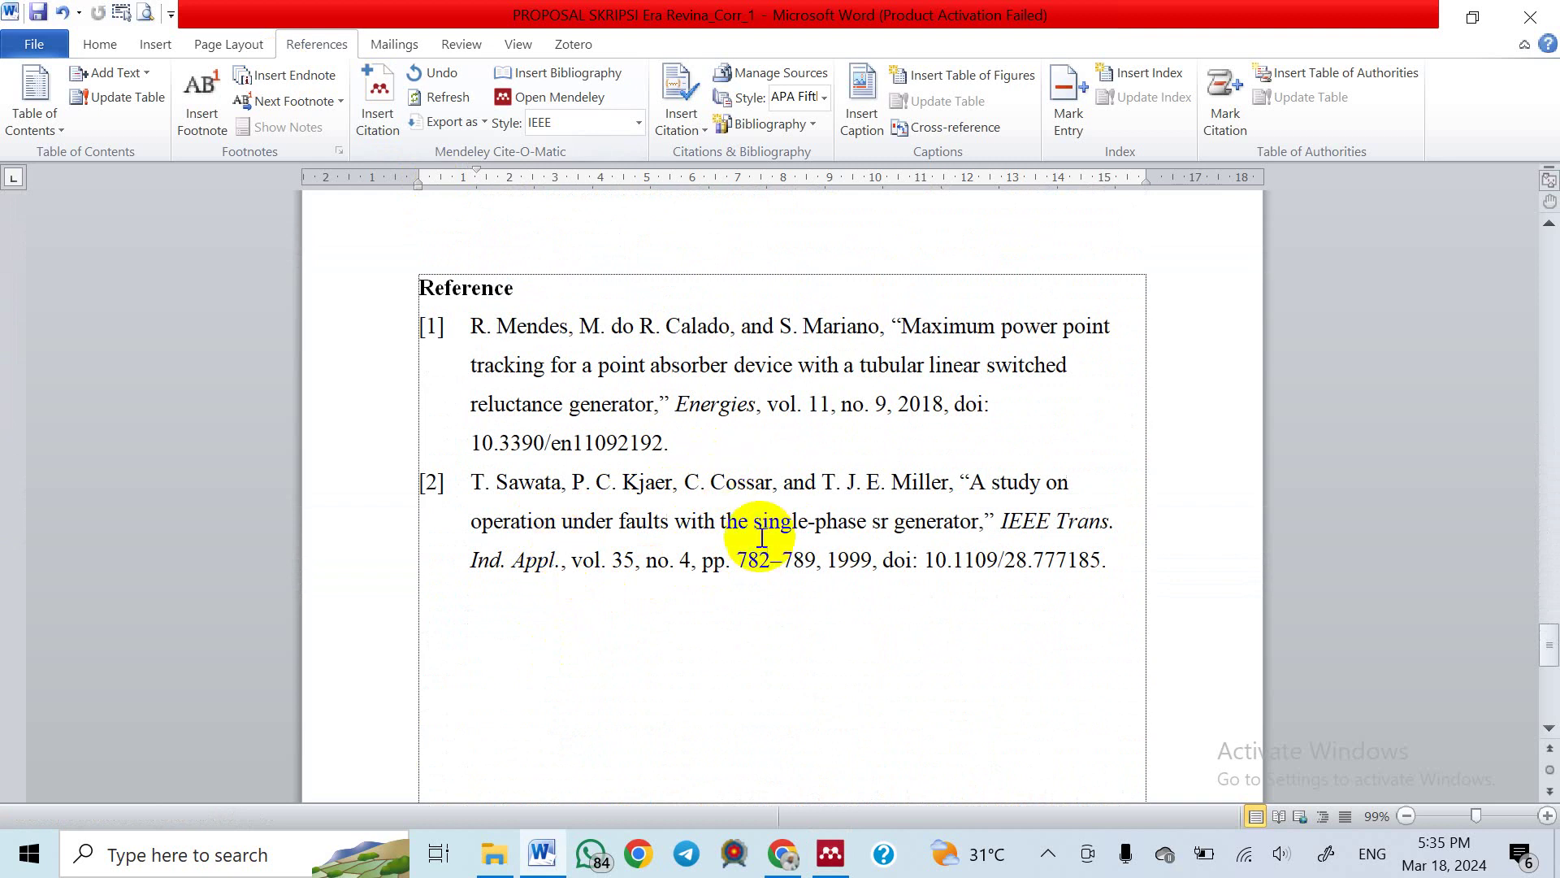
Switch back to Mendeley and start a manual library entry with the title "Penerapan Diversi pada Anak Berkonflik Dengan Hukum"
{"action": "left_click", "coordinate": [830, 855]}
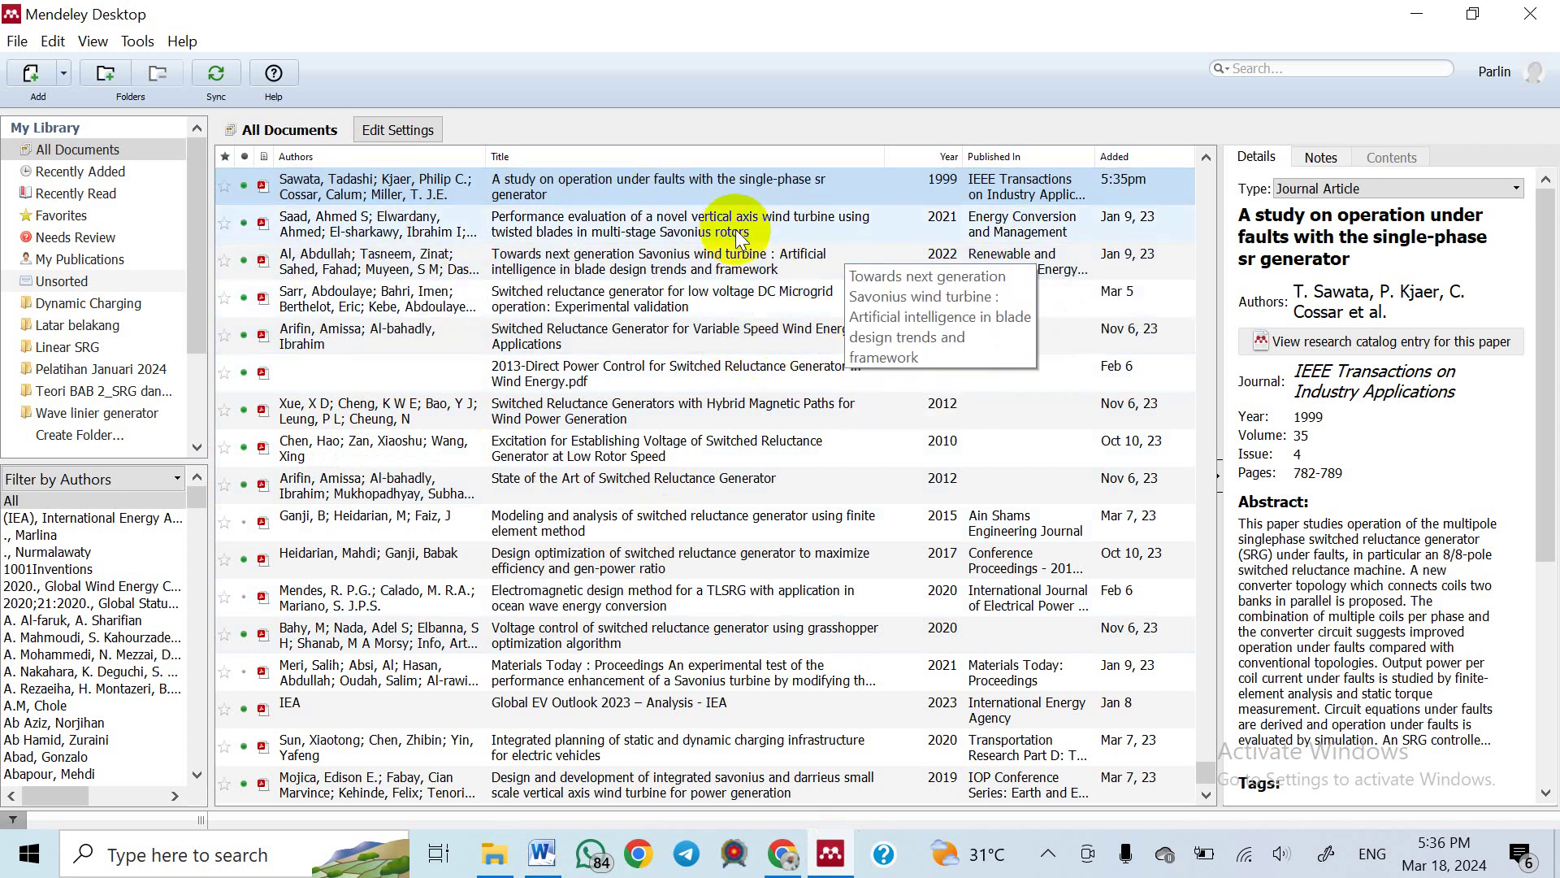
{"action": "left_click", "coordinate": [63, 75]}
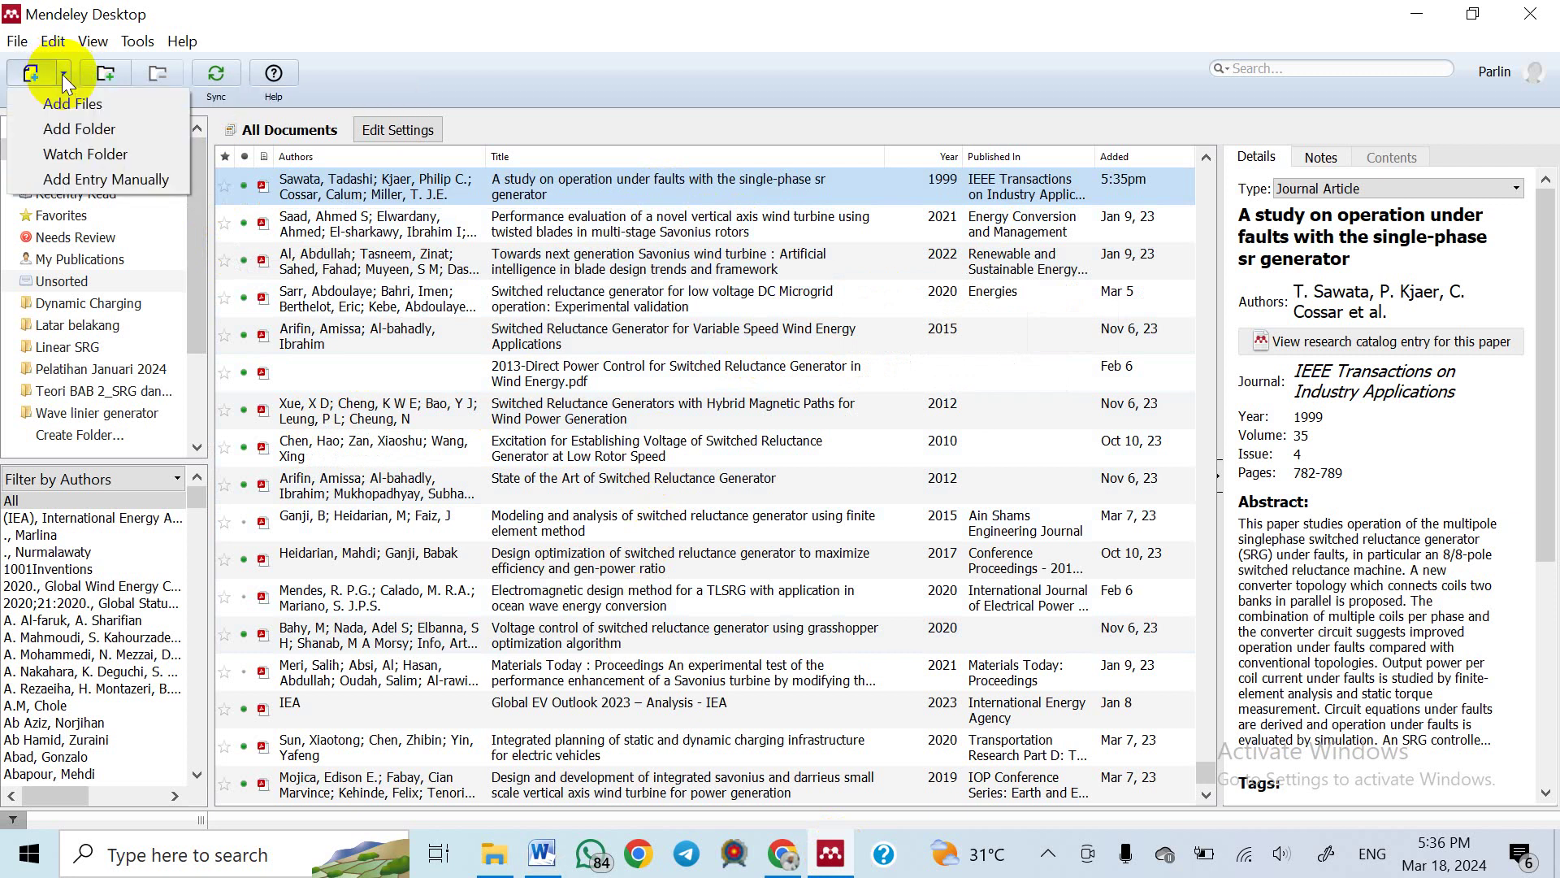
{"action": "left_click", "coordinate": [91, 183]}
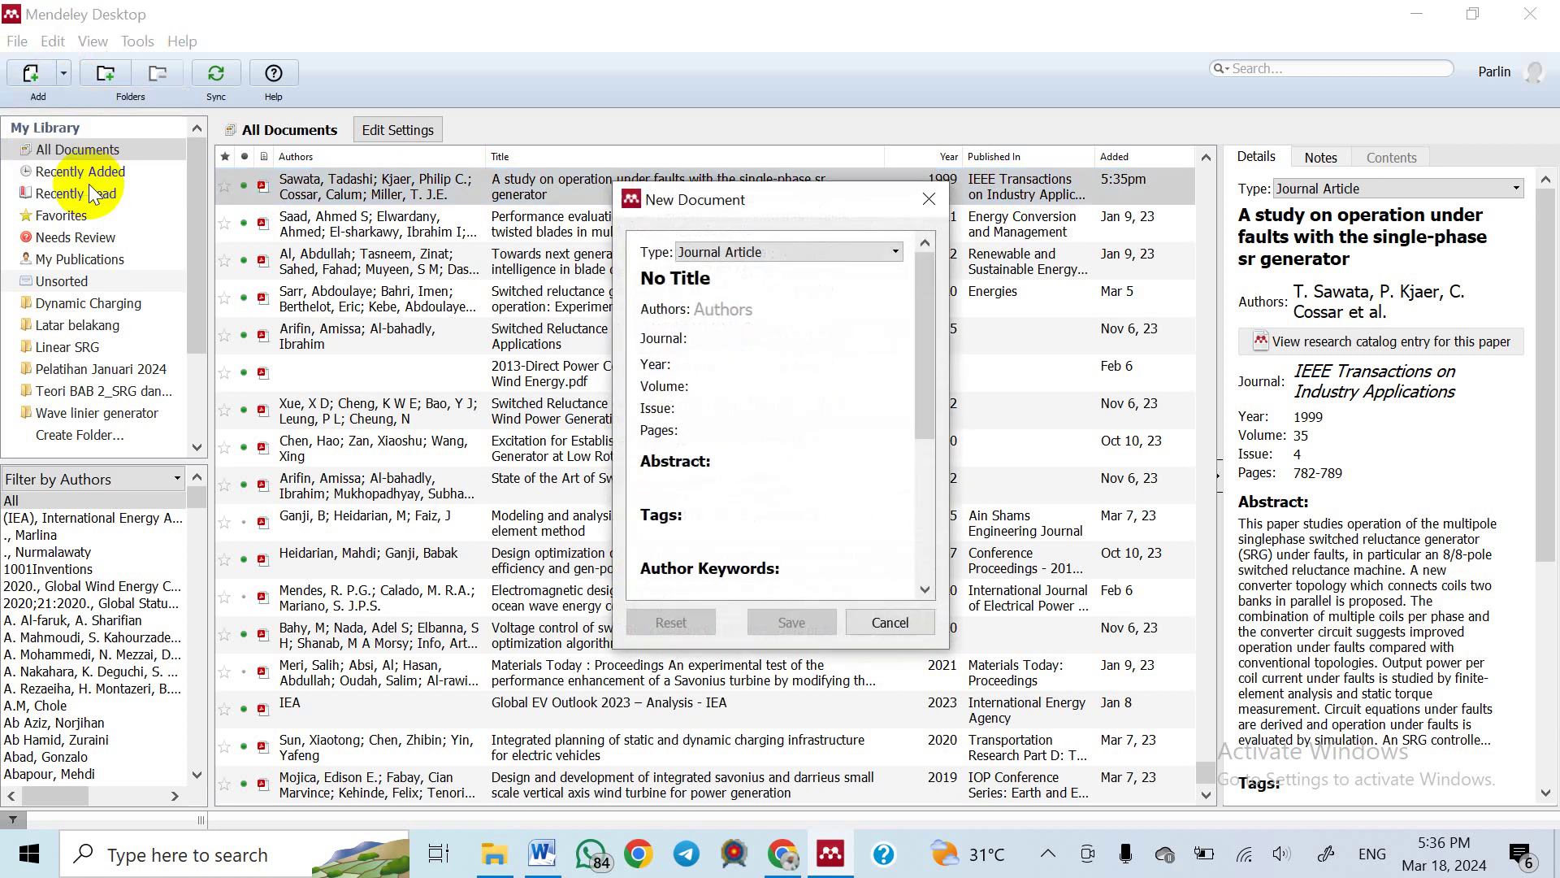
{"action": "left_click", "coordinate": [685, 280]}
{"action": "left_click_drag", "start_coordinate": [734, 280], "coordinate": [575, 268]}
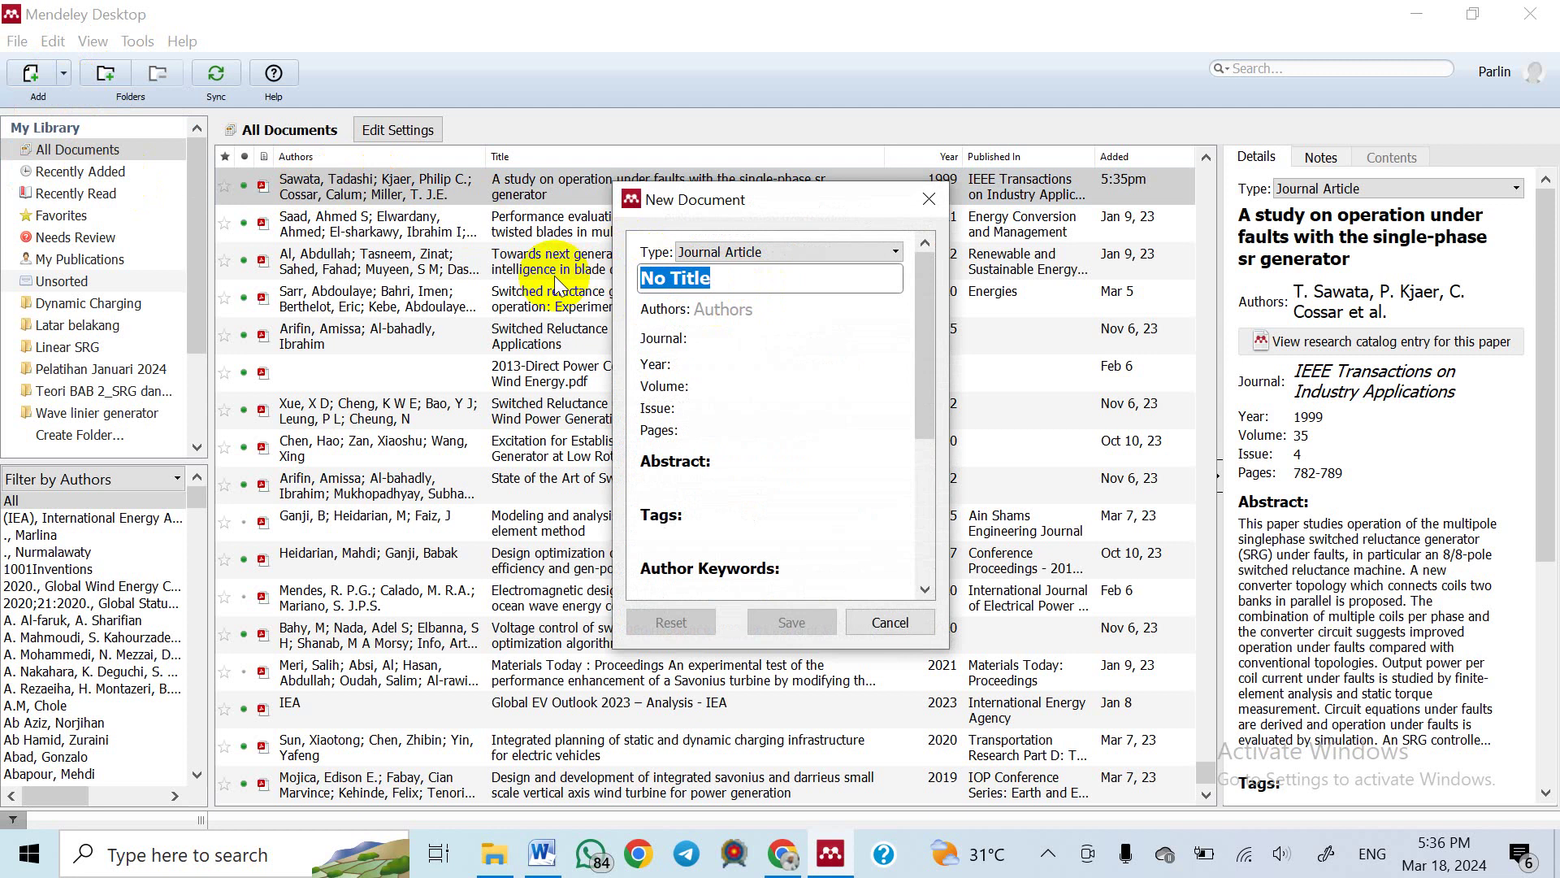
{"action": "type", "text": "Pene"}
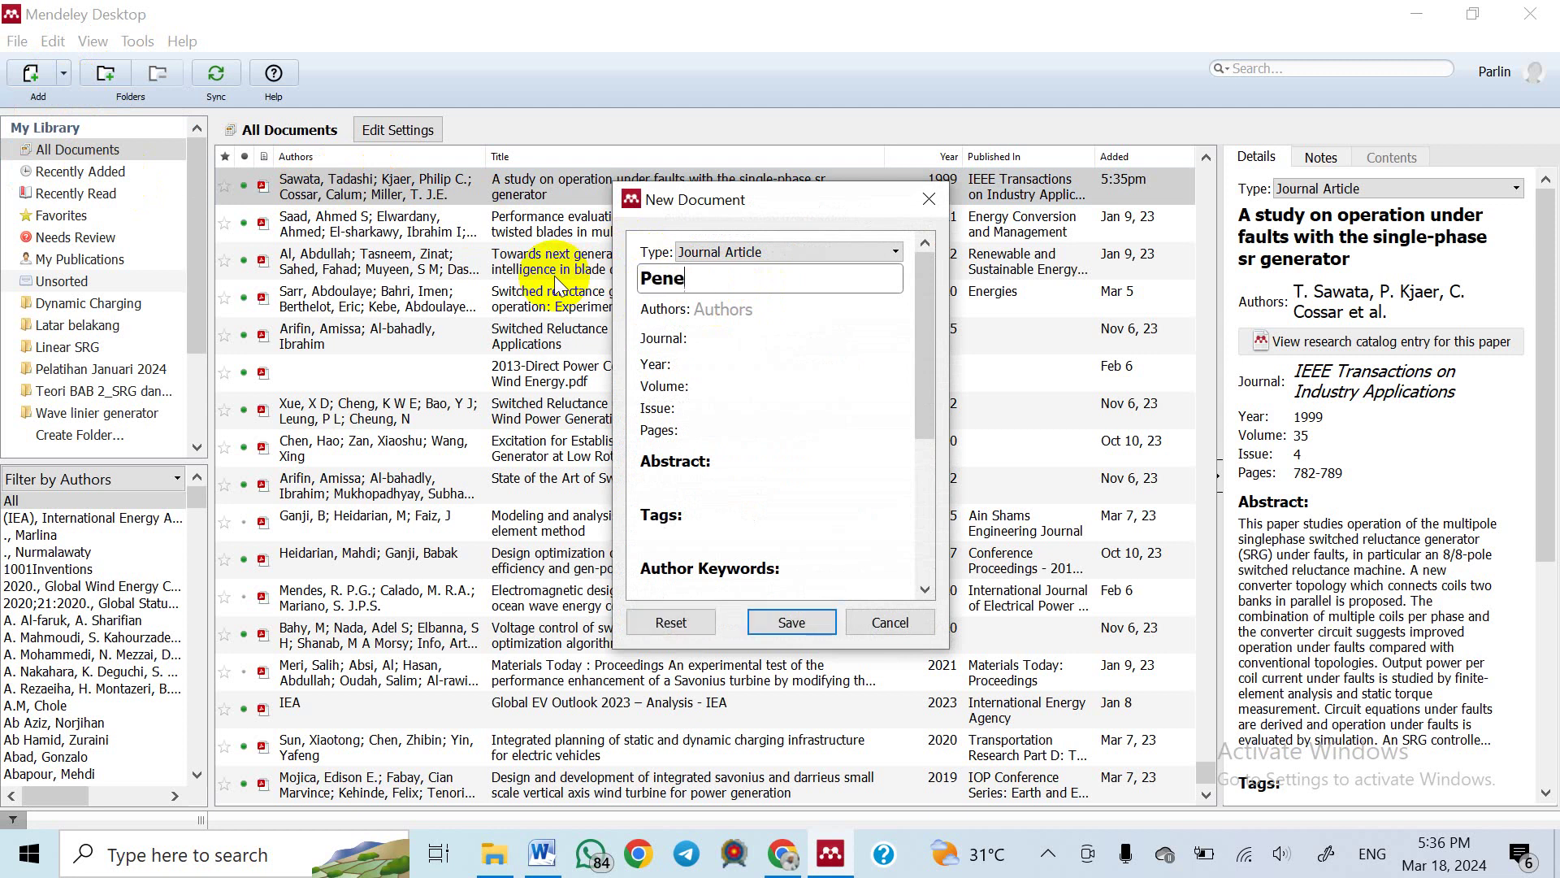
{"action": "type", "text": "rapan Diversi pa"}
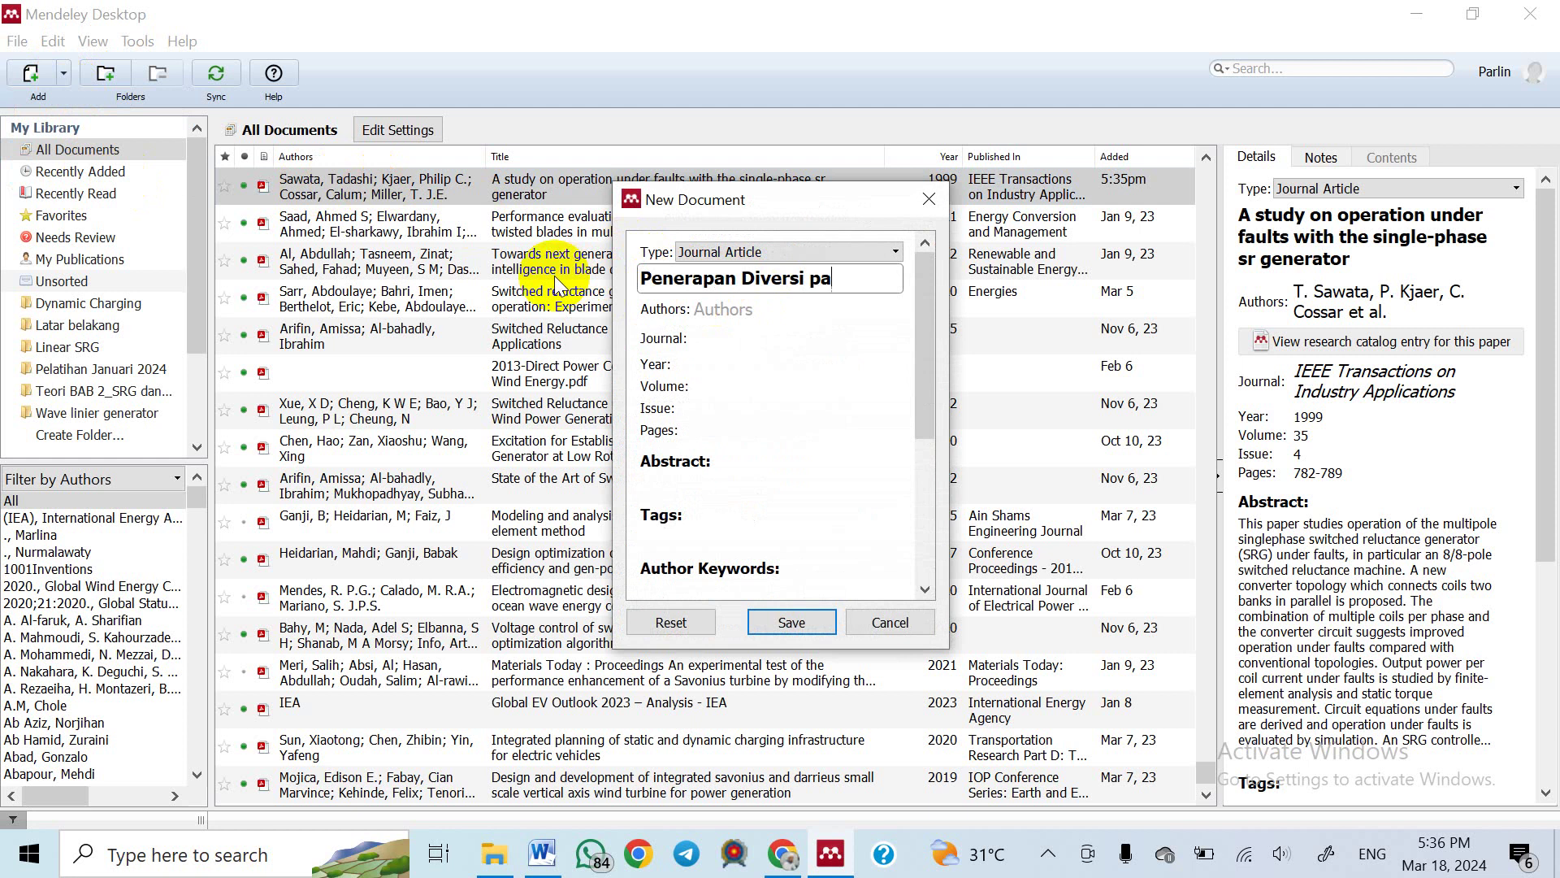
{"action": "type", "text": "da Anak"}
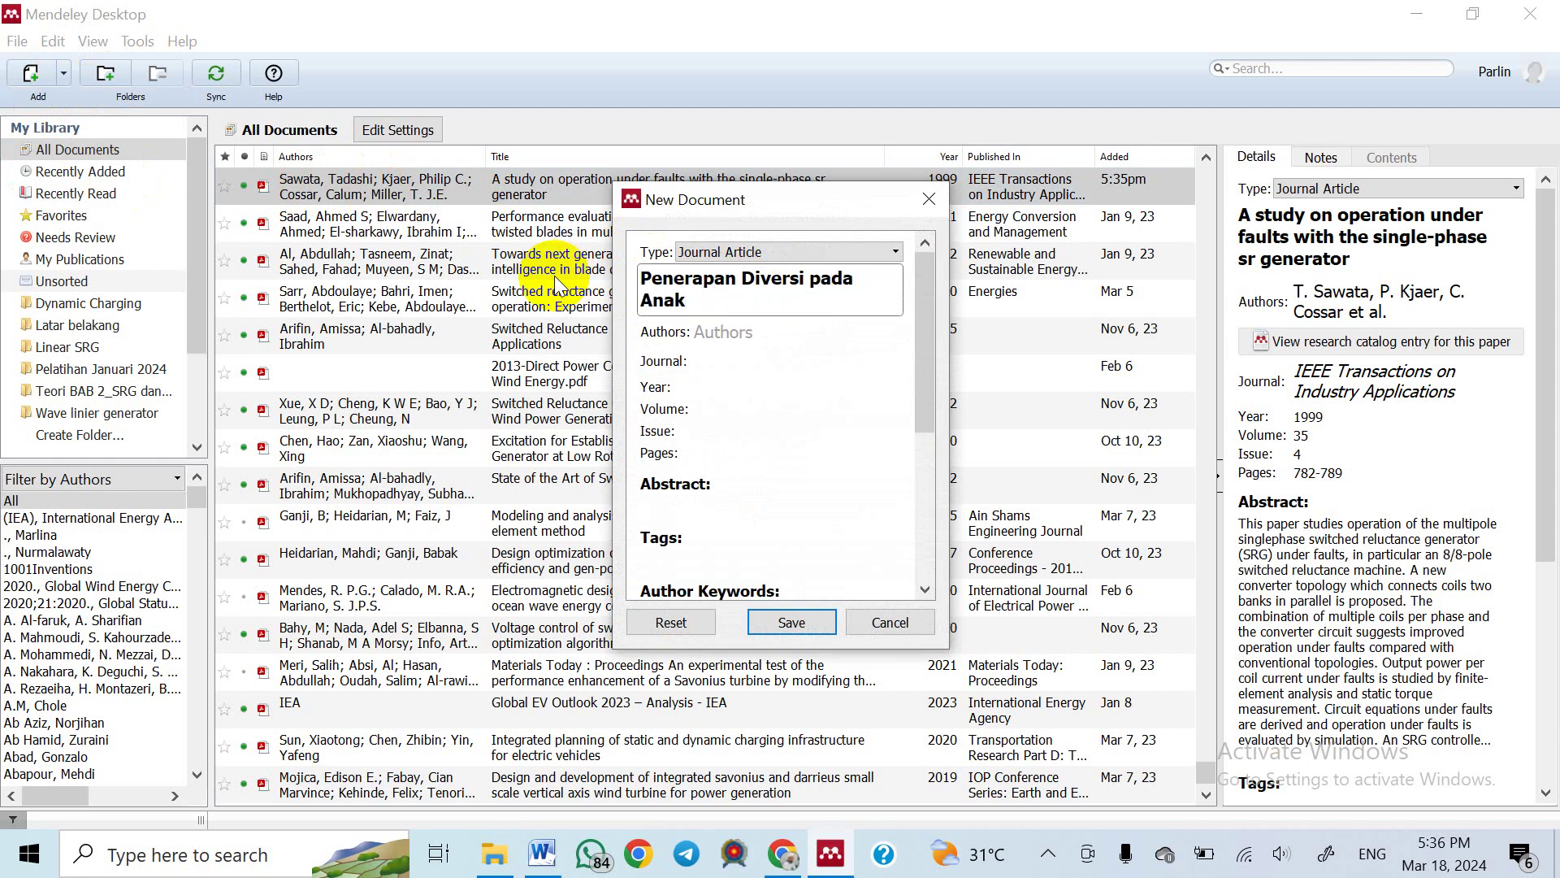
{"action": "type", "text": " Berkonflik Den"}
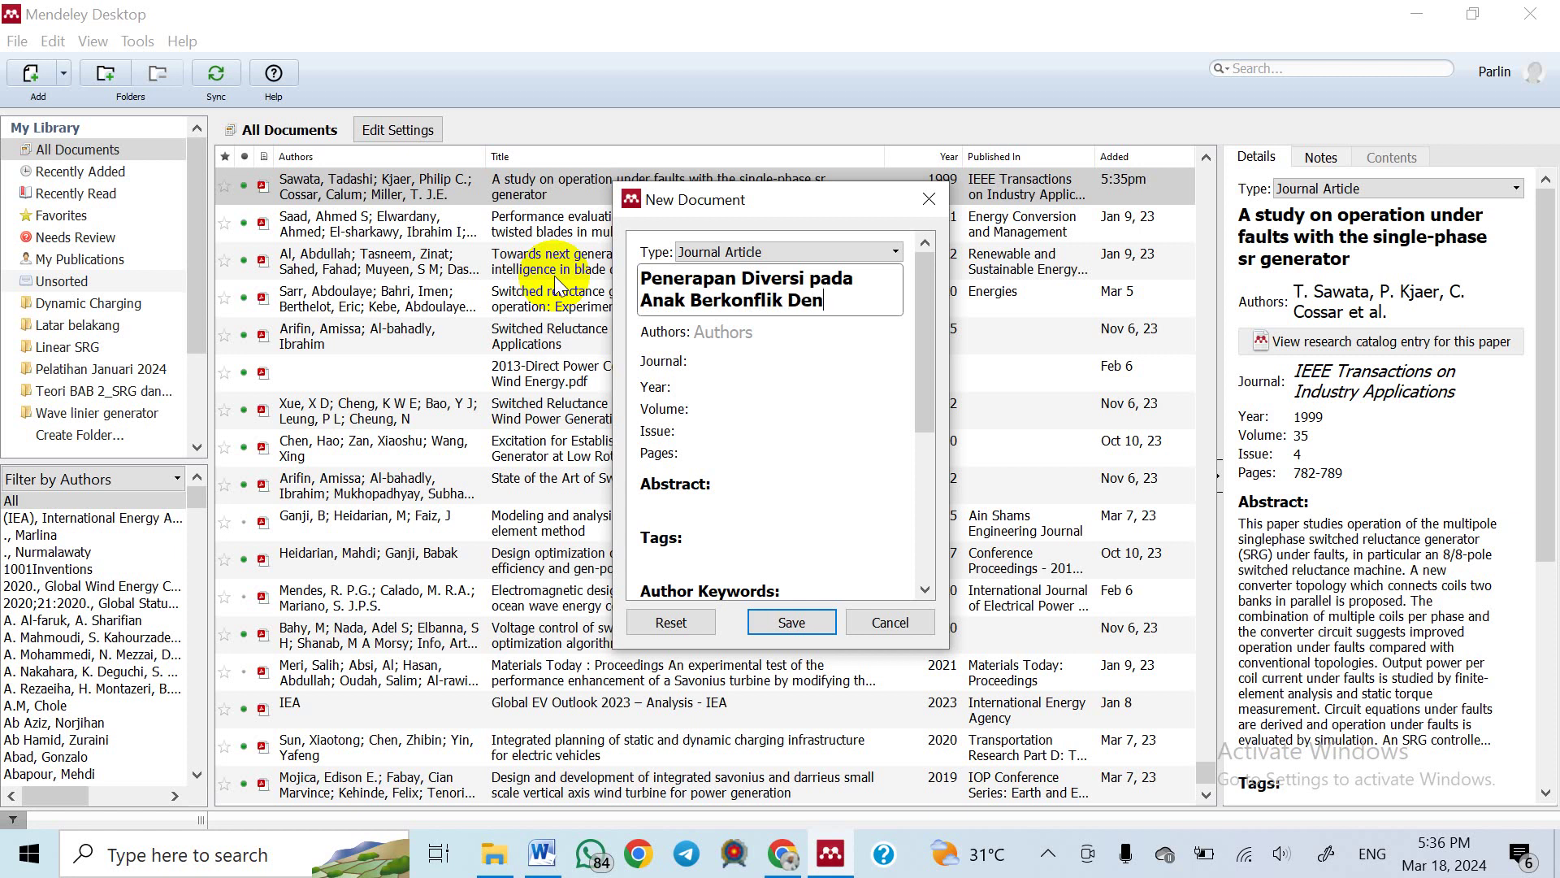
{"action": "type", "text": "gan Hukum"}
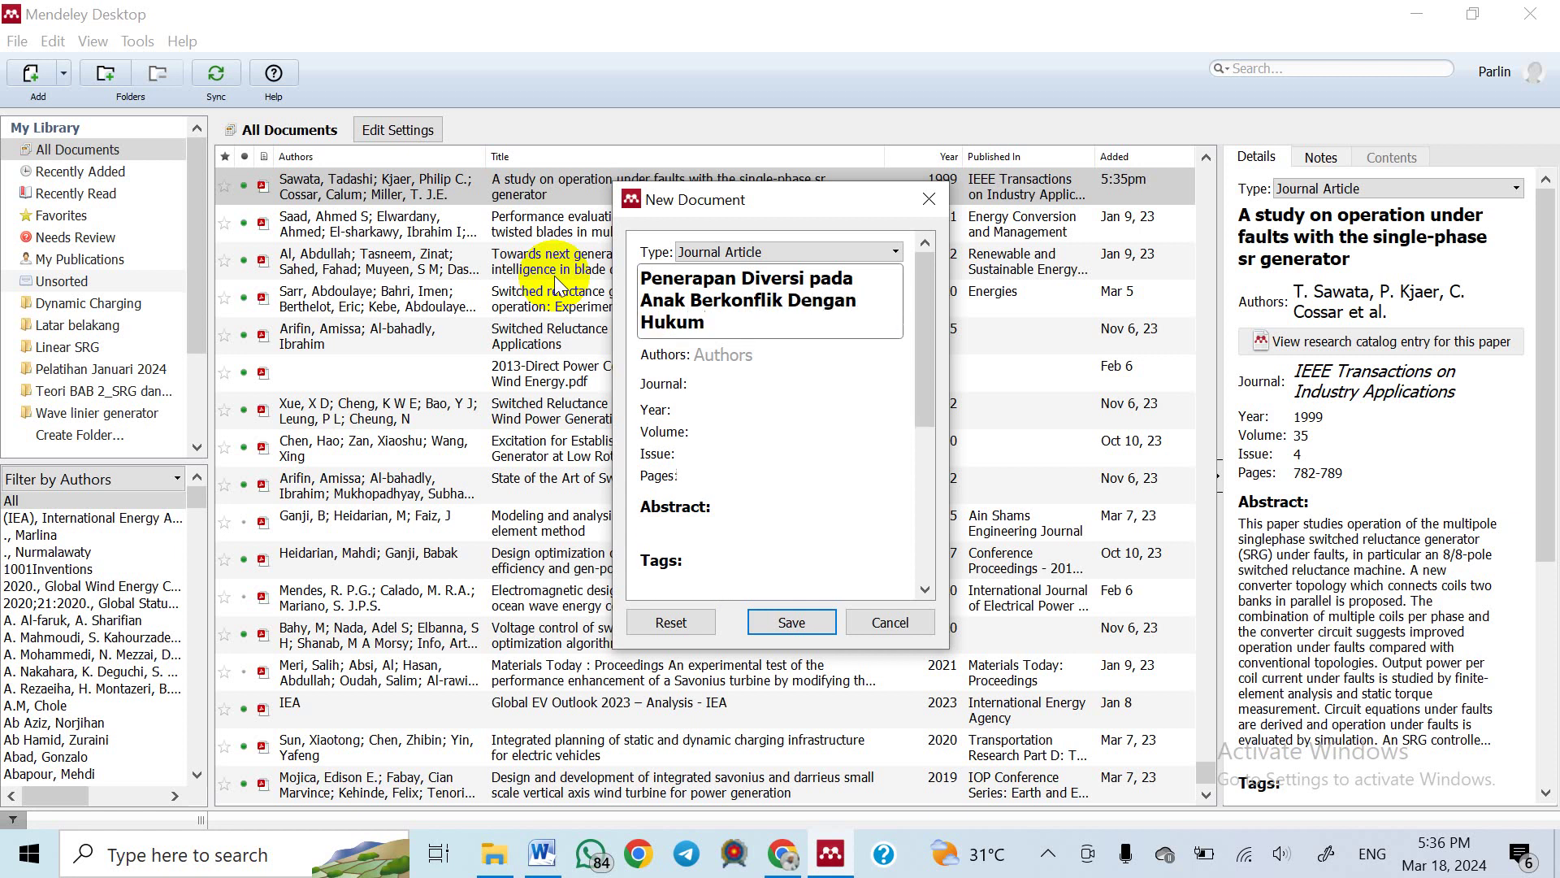
Fill in the authors' names, separated by a semicolon, in the new journal article entry
{"action": "left_click", "coordinate": [770, 355]}
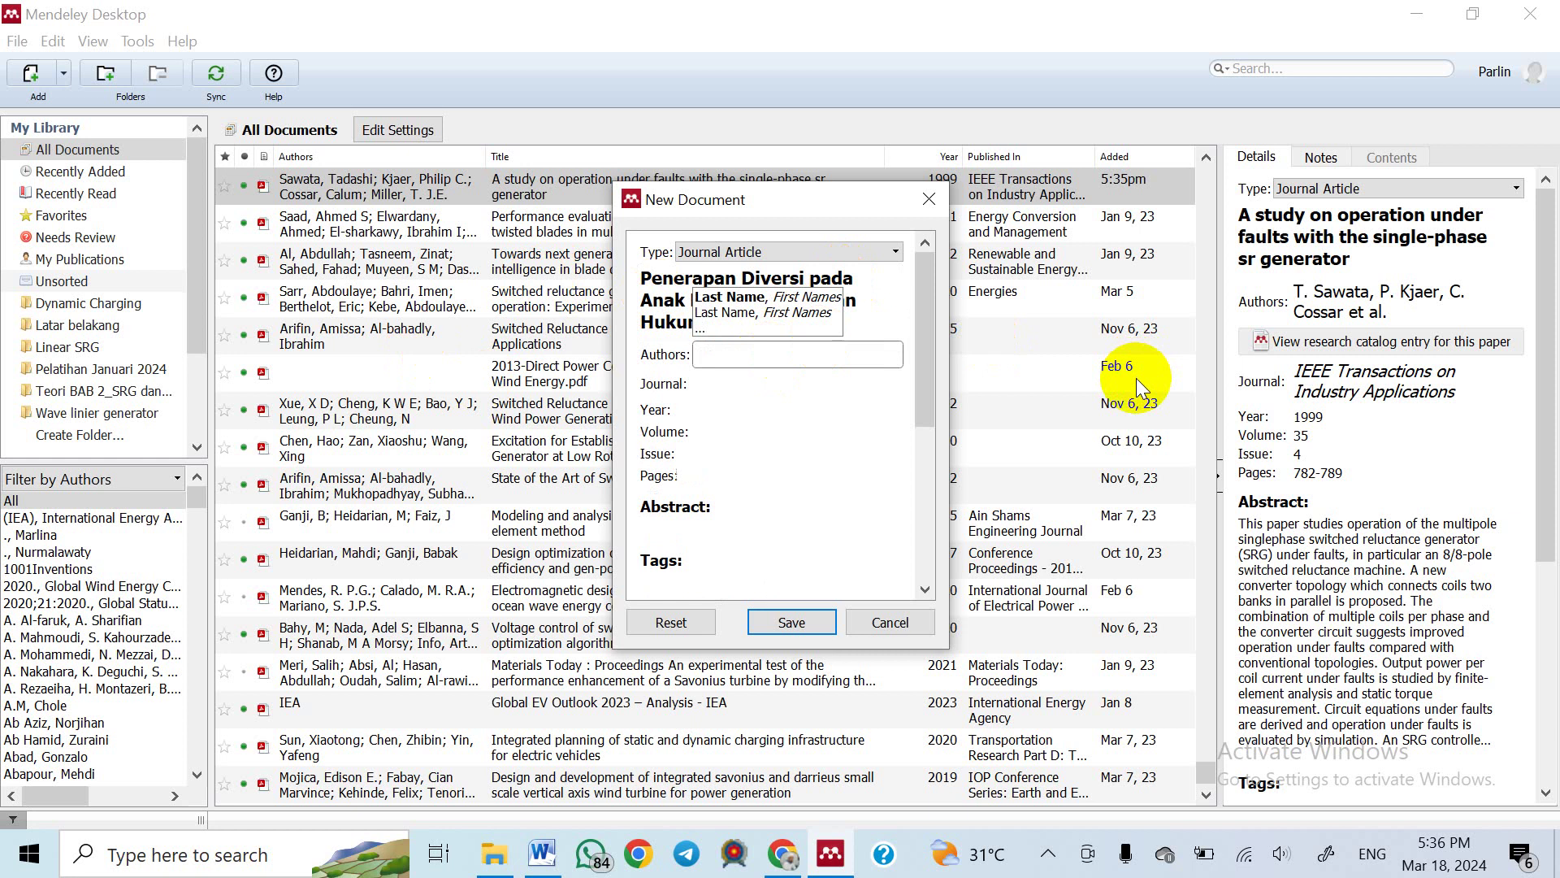
{"action": "type", "text": "Marlina"}
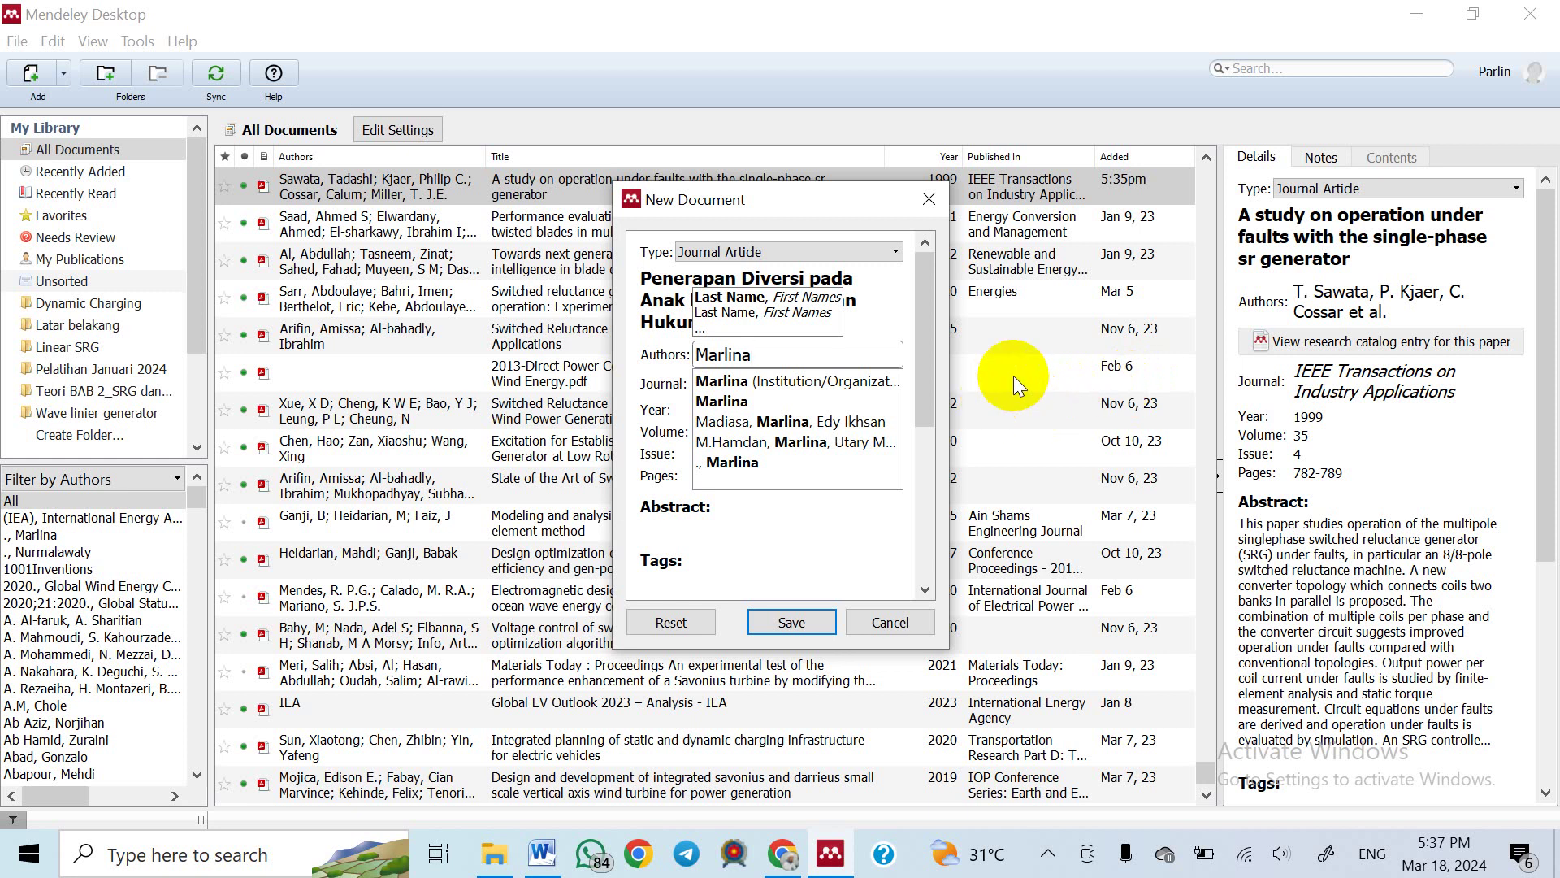
{"action": "type", "text": ";"}
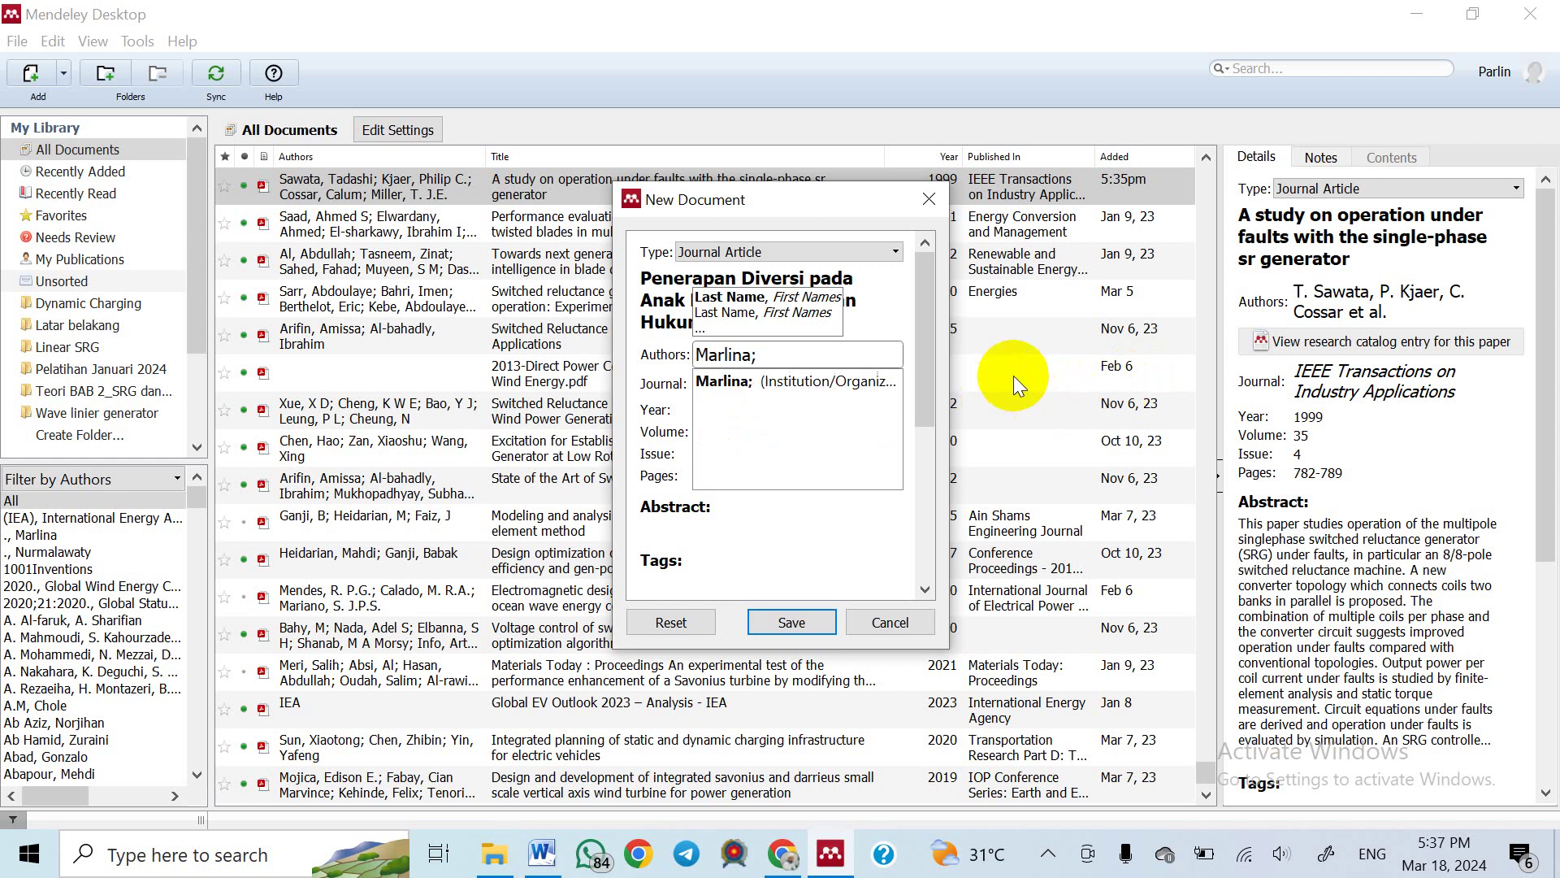
{"action": "type", "text": " Par"}
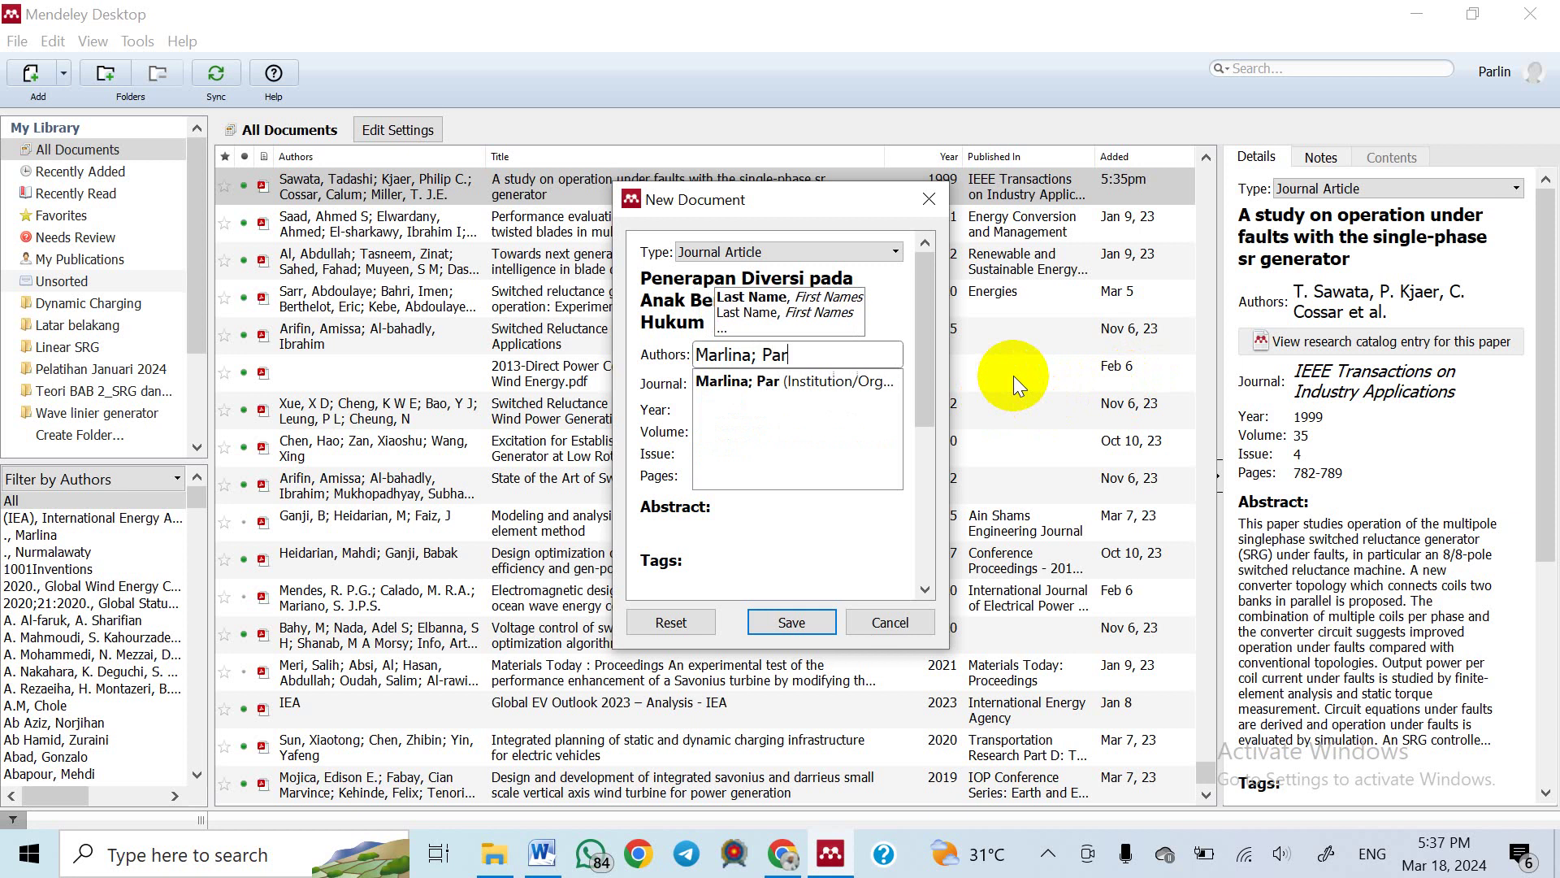
{"action": "type", "text": "lin"}
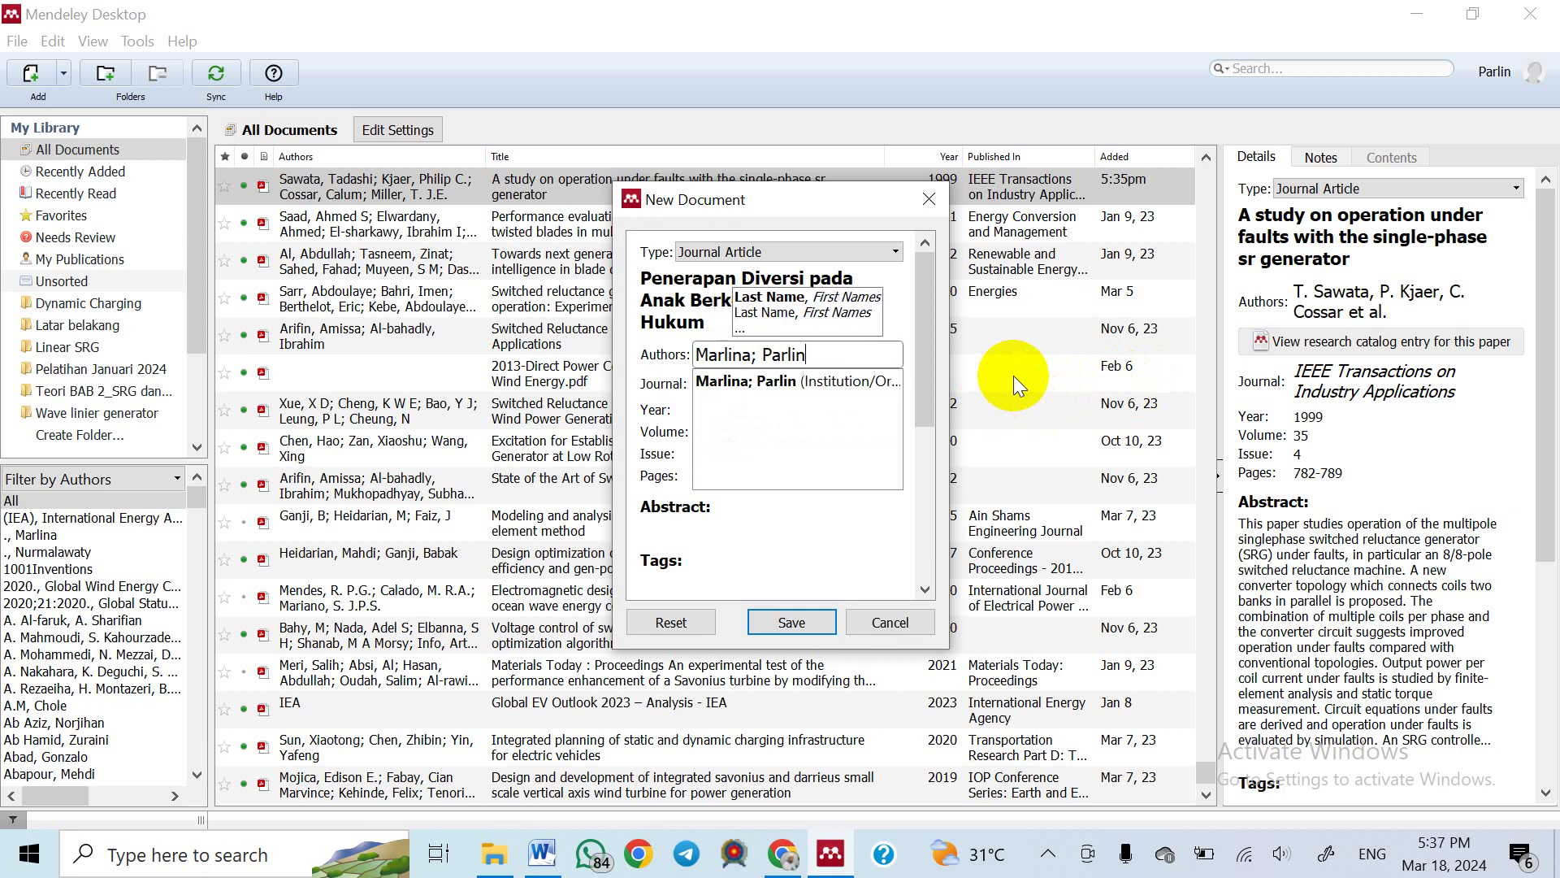
{"action": "key", "text": "Return"}
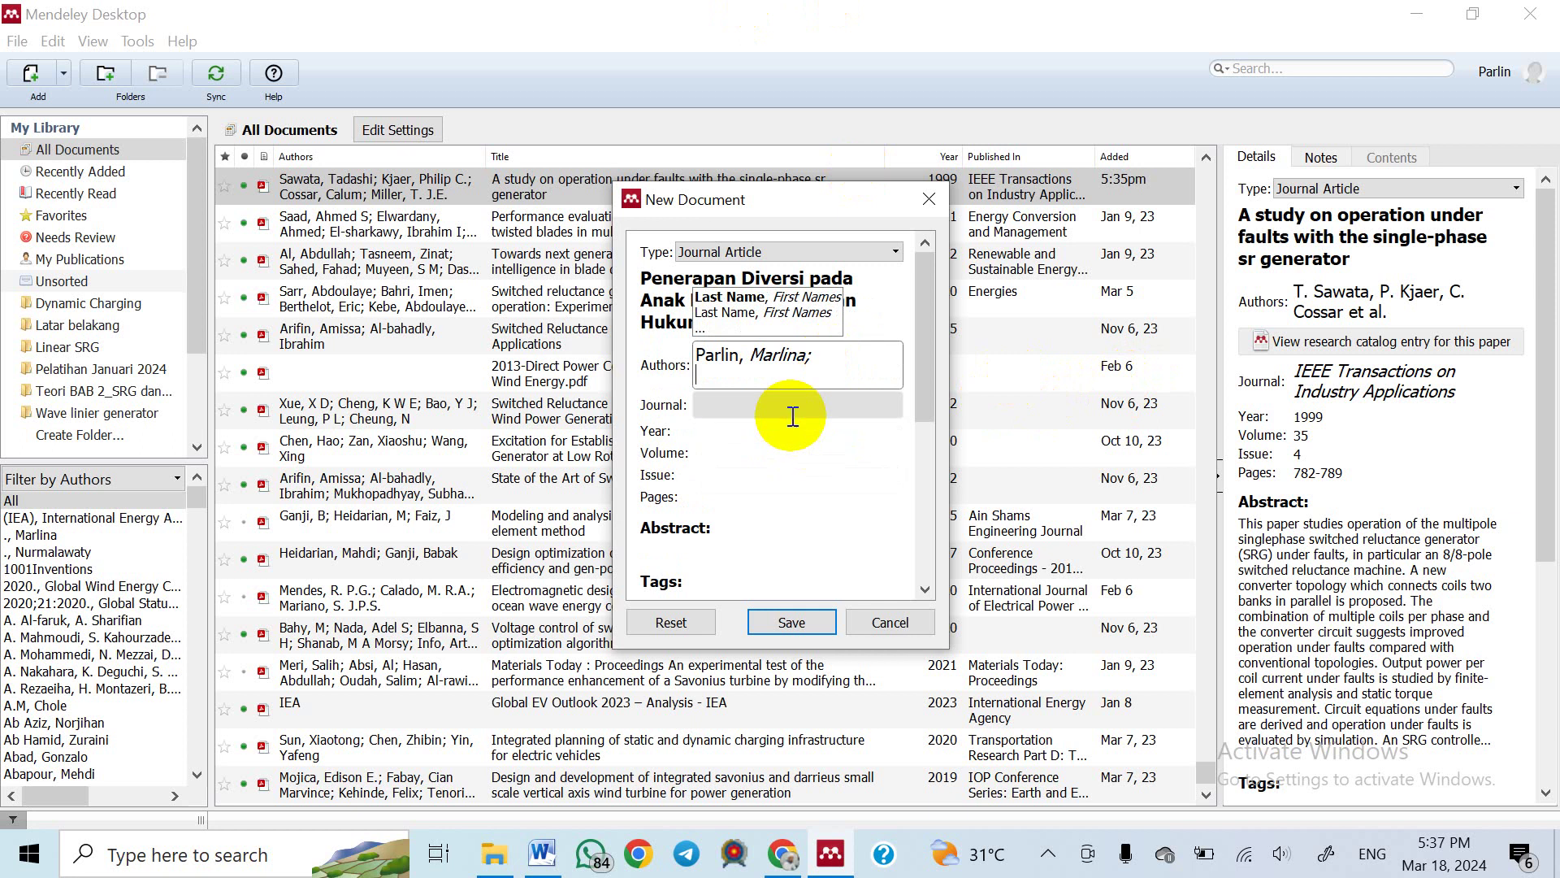
Set the new entry's journal to "Mahupiki Indonesia" and its year to 2024
{"action": "left_click", "coordinate": [759, 404]}
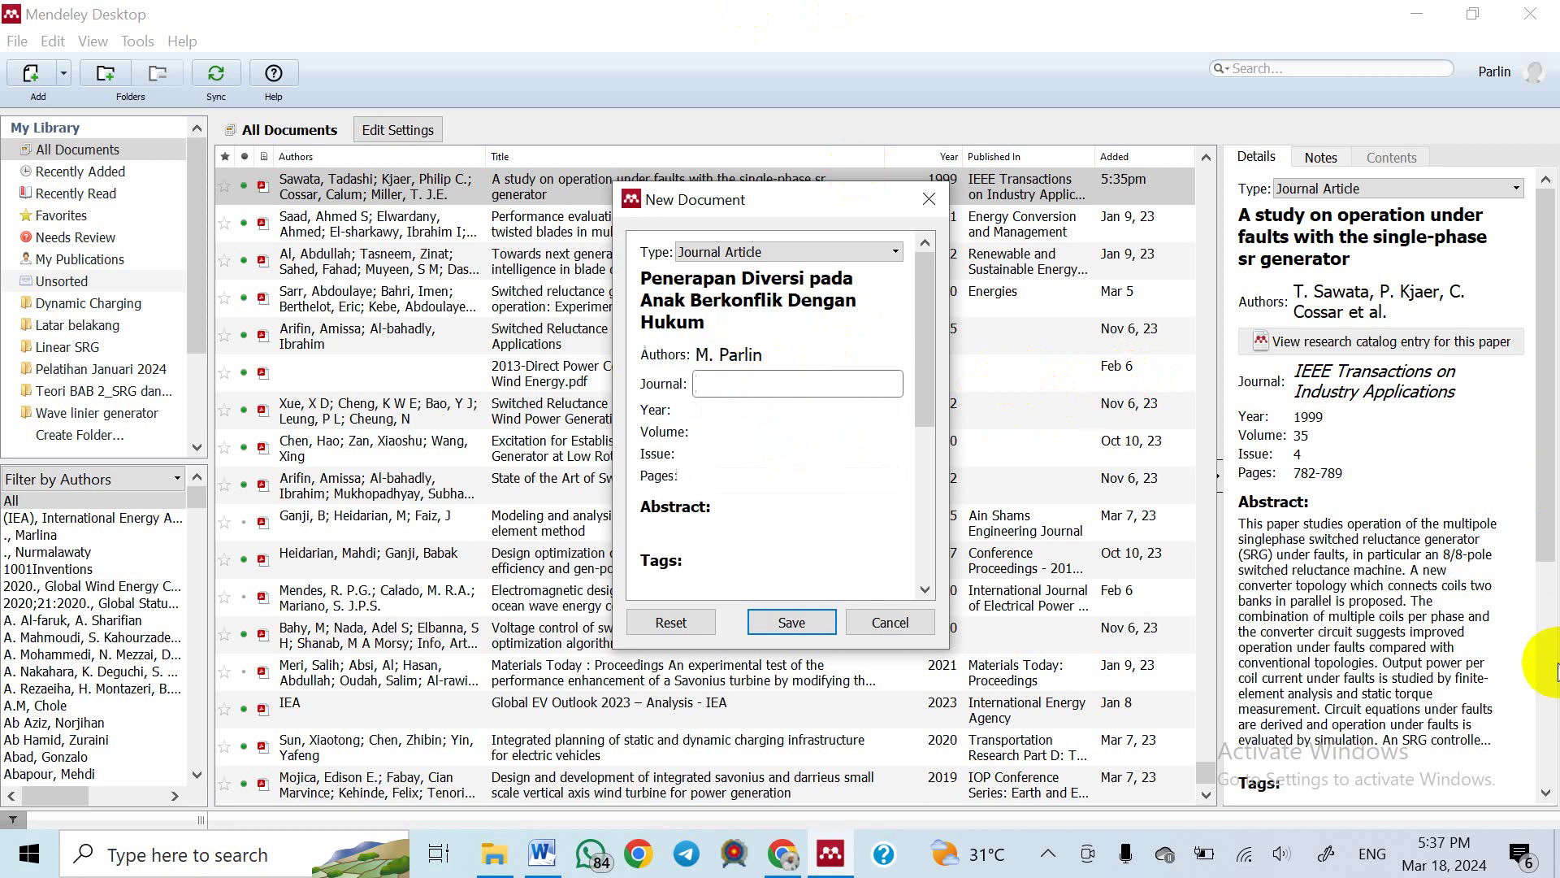
{"action": "type", "text": "Uni"}
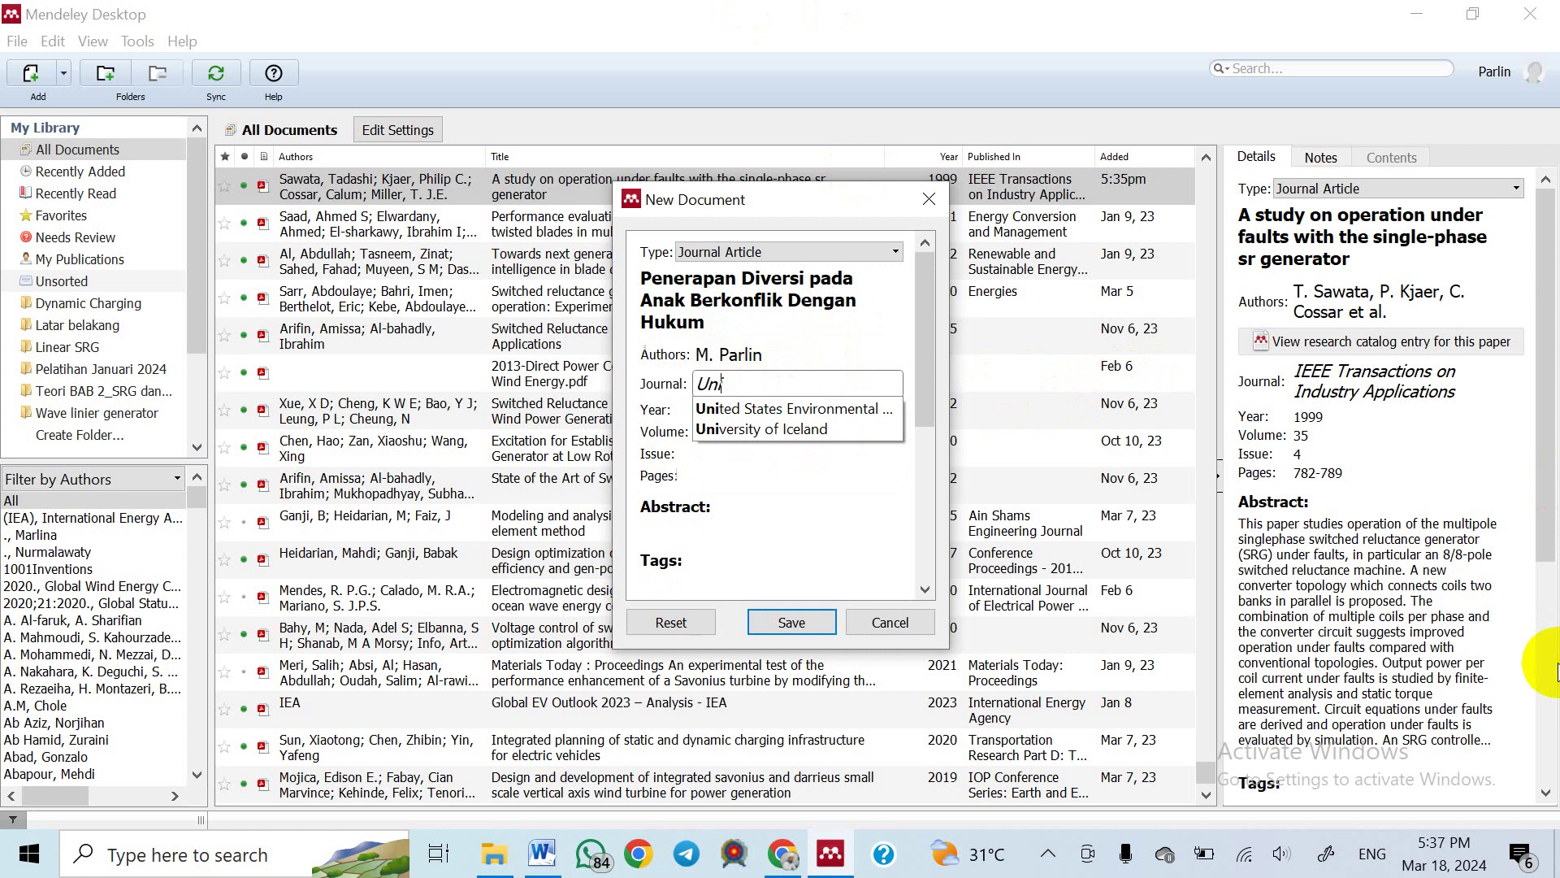
{"action": "key", "text": "BackSpace"}
{"action": "key", "text": "BackSpace"}
{"action": "type", "text": "hupiki Indonesia"}
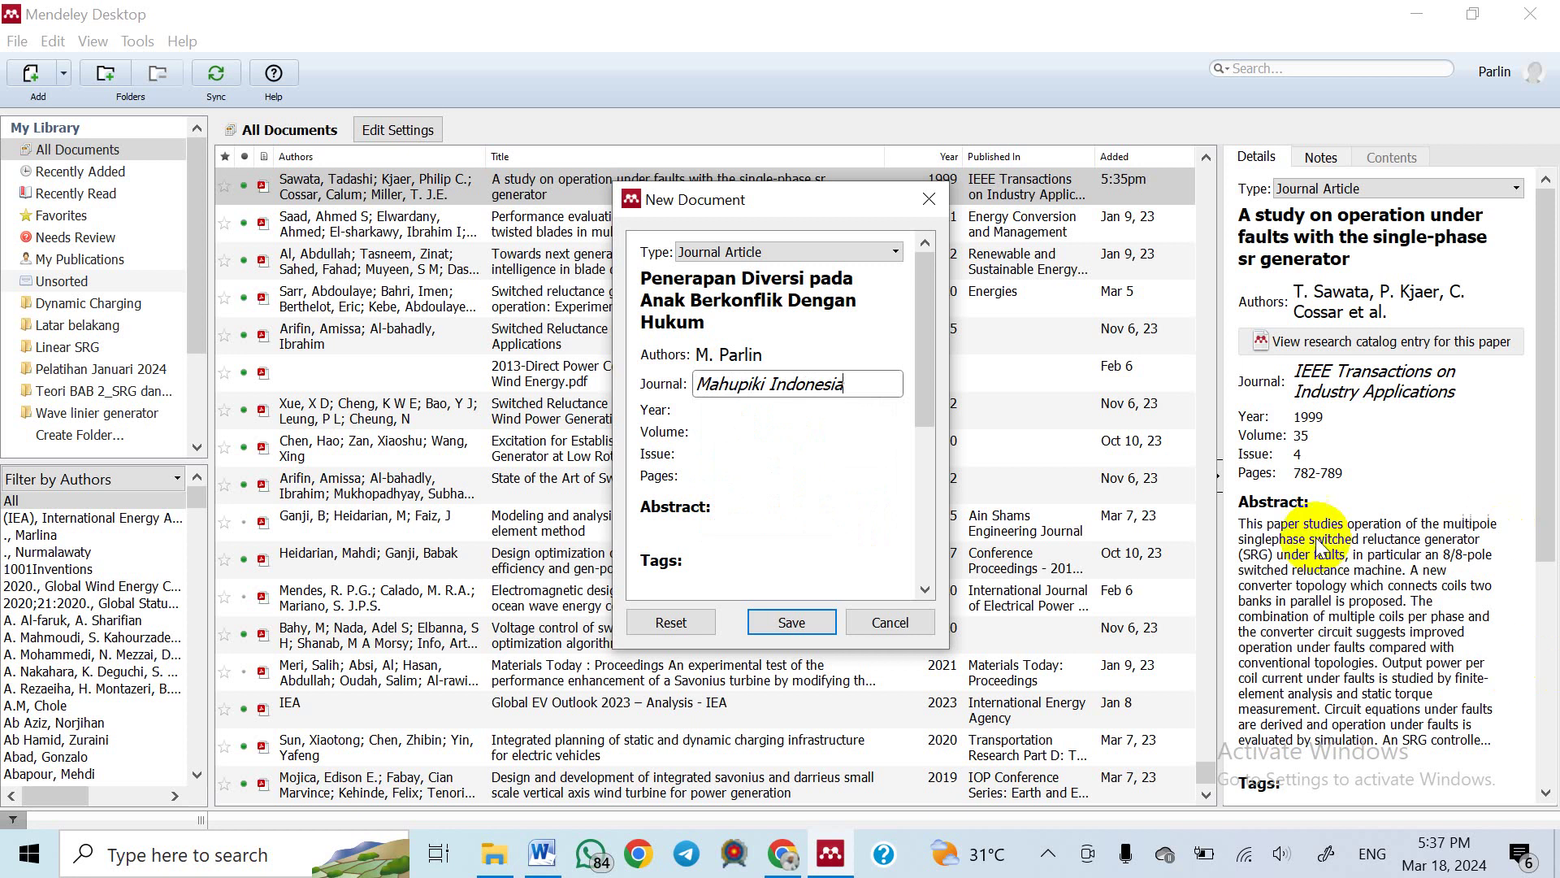
{"action": "left_click", "coordinate": [699, 411]}
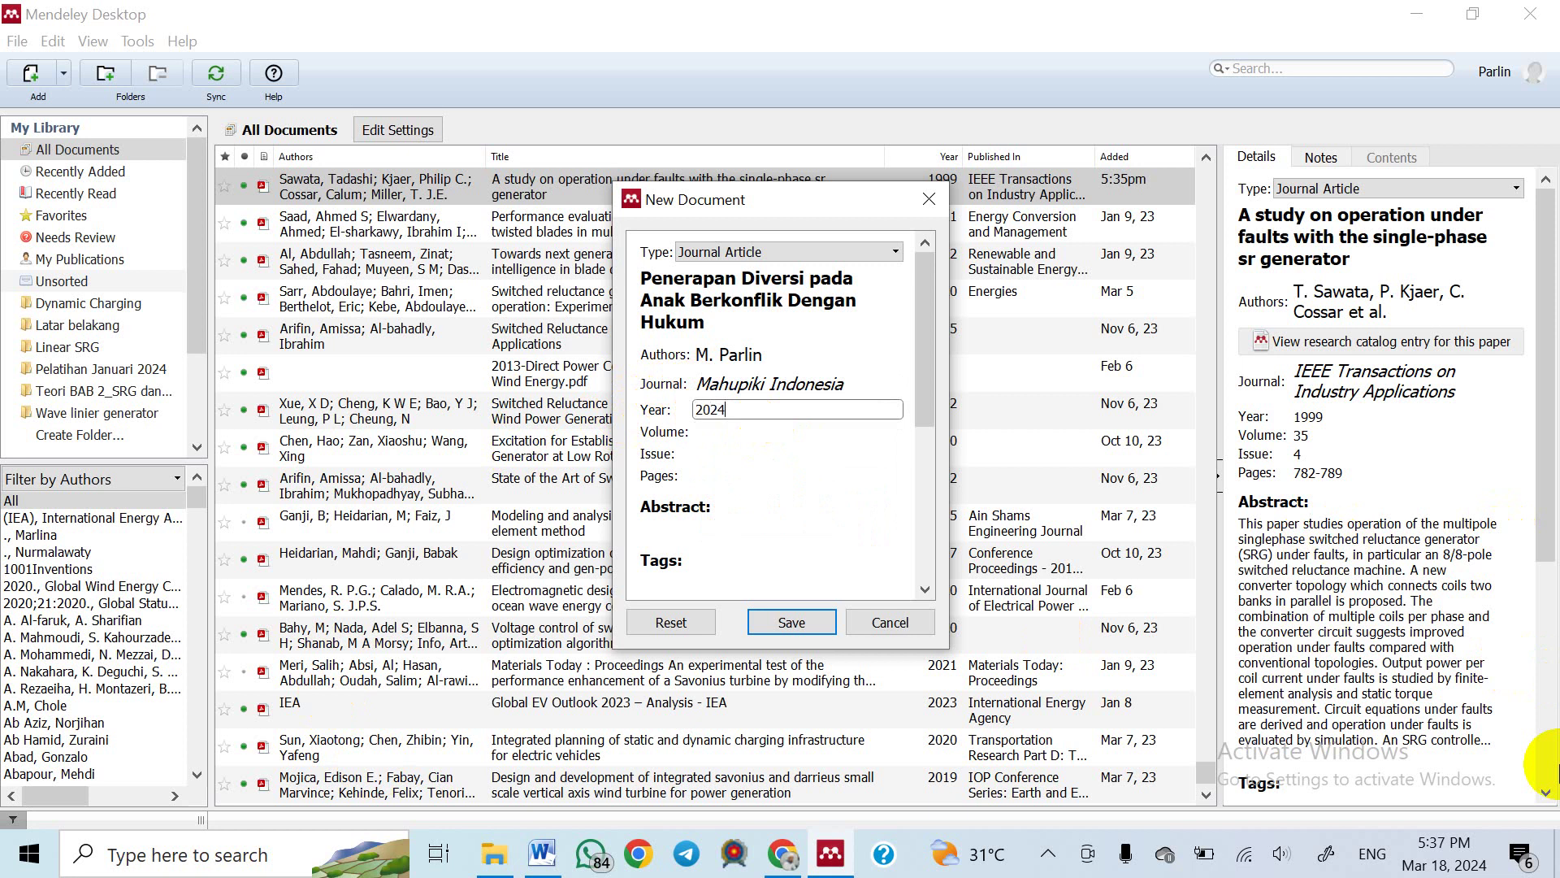
Set the new entry's volume to 3, issue to 2 and pages to 54-56
{"action": "left_click", "coordinate": [807, 439]}
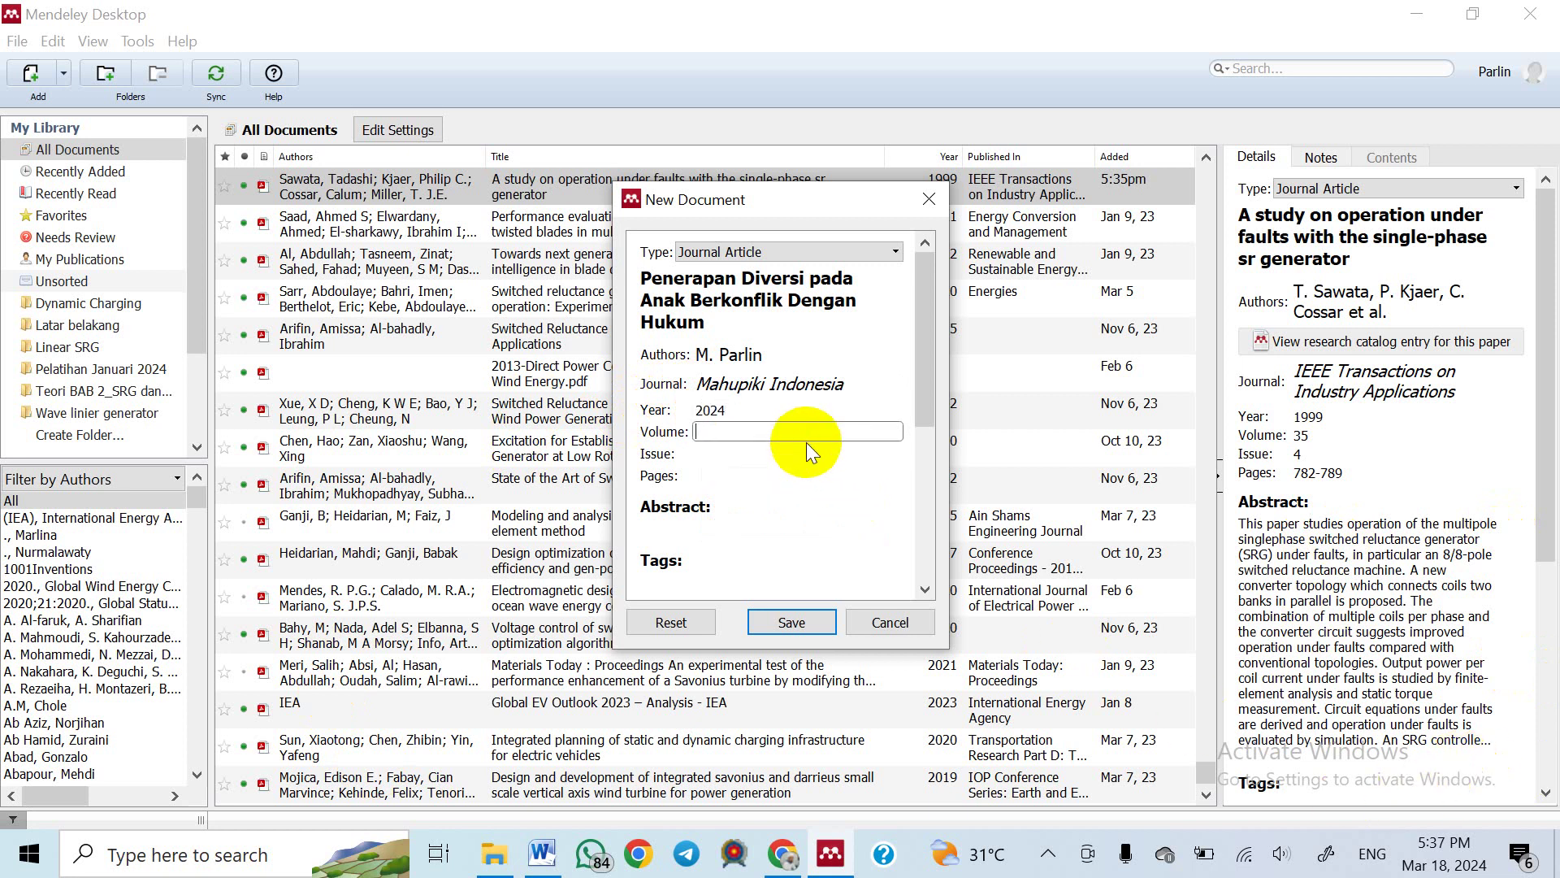
{"action": "type", "text": "3"}
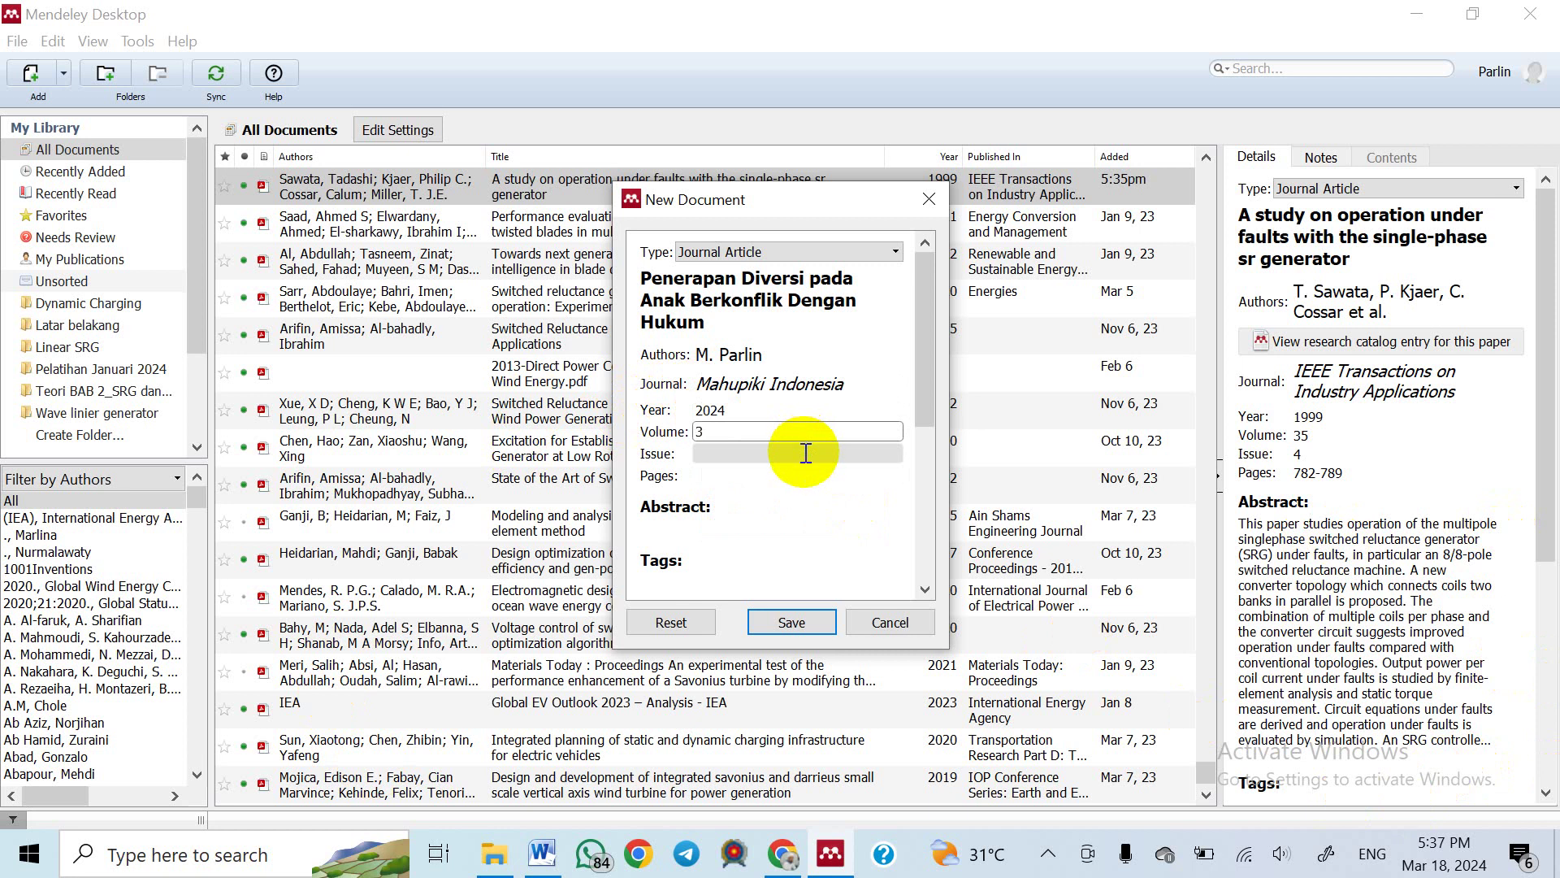
{"action": "left_click", "coordinate": [804, 453]}
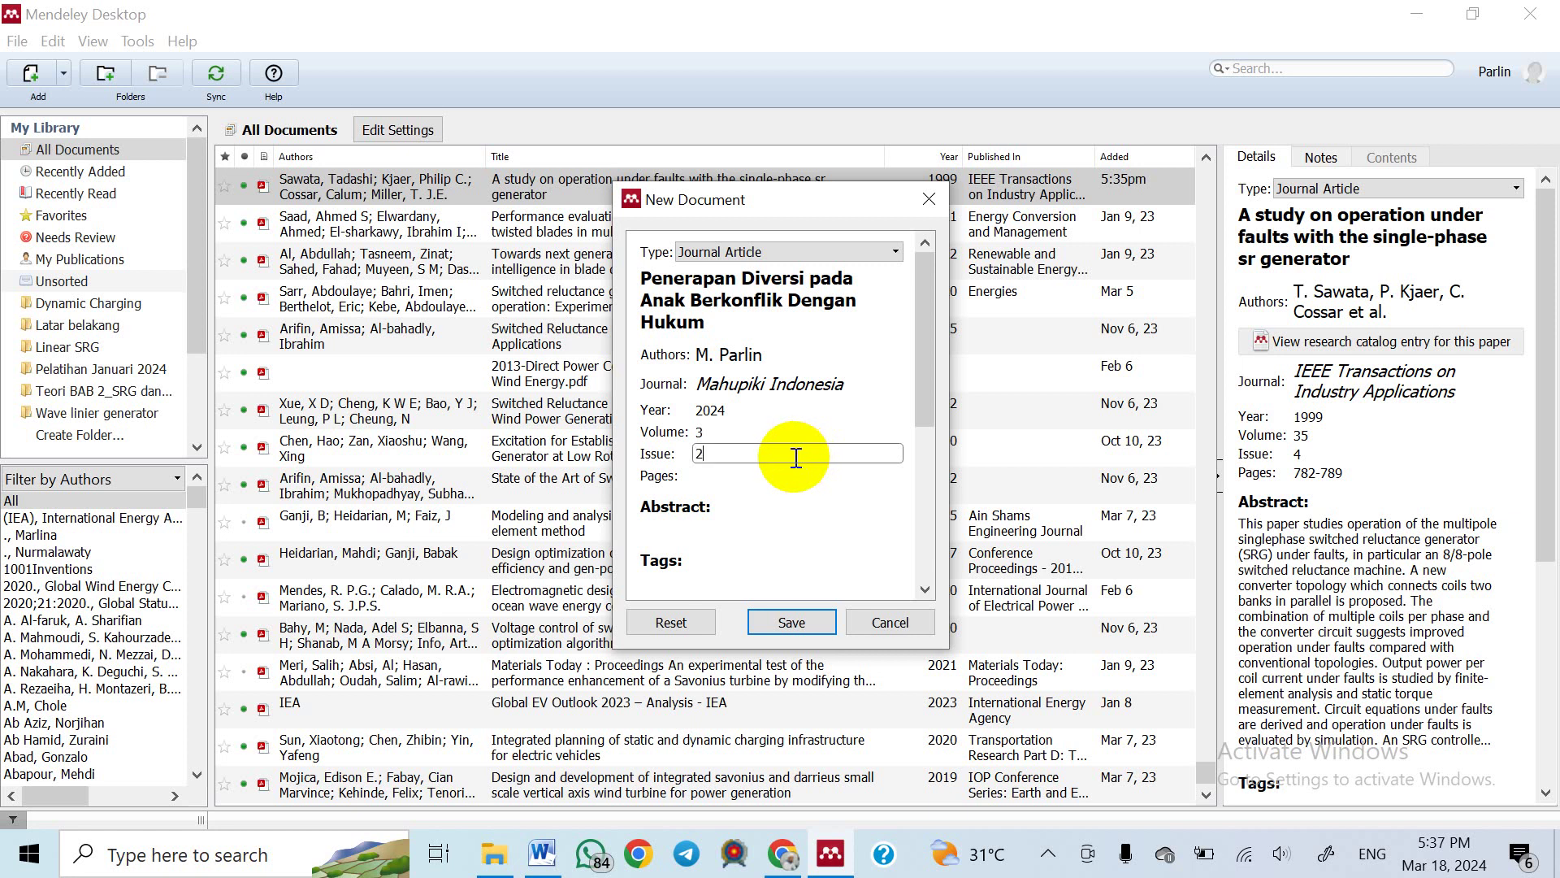
{"action": "left_click", "coordinate": [798, 480]}
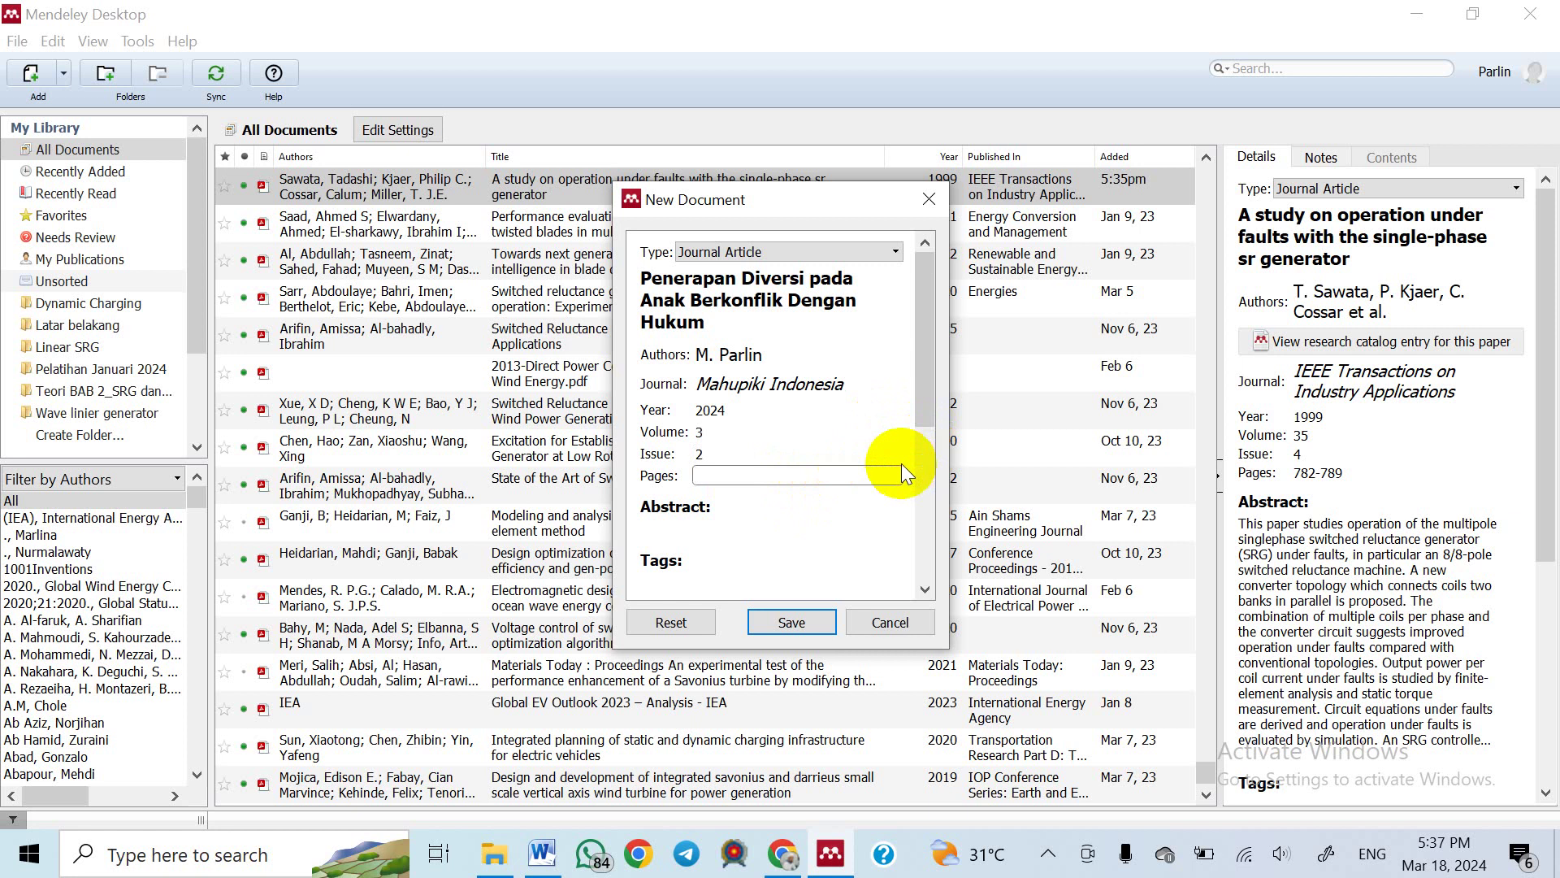
{"action": "type", "text": "54-56"}
Leave the abstract empty and open the new entry's URL for editing
{"action": "left_click", "coordinate": [785, 530]}
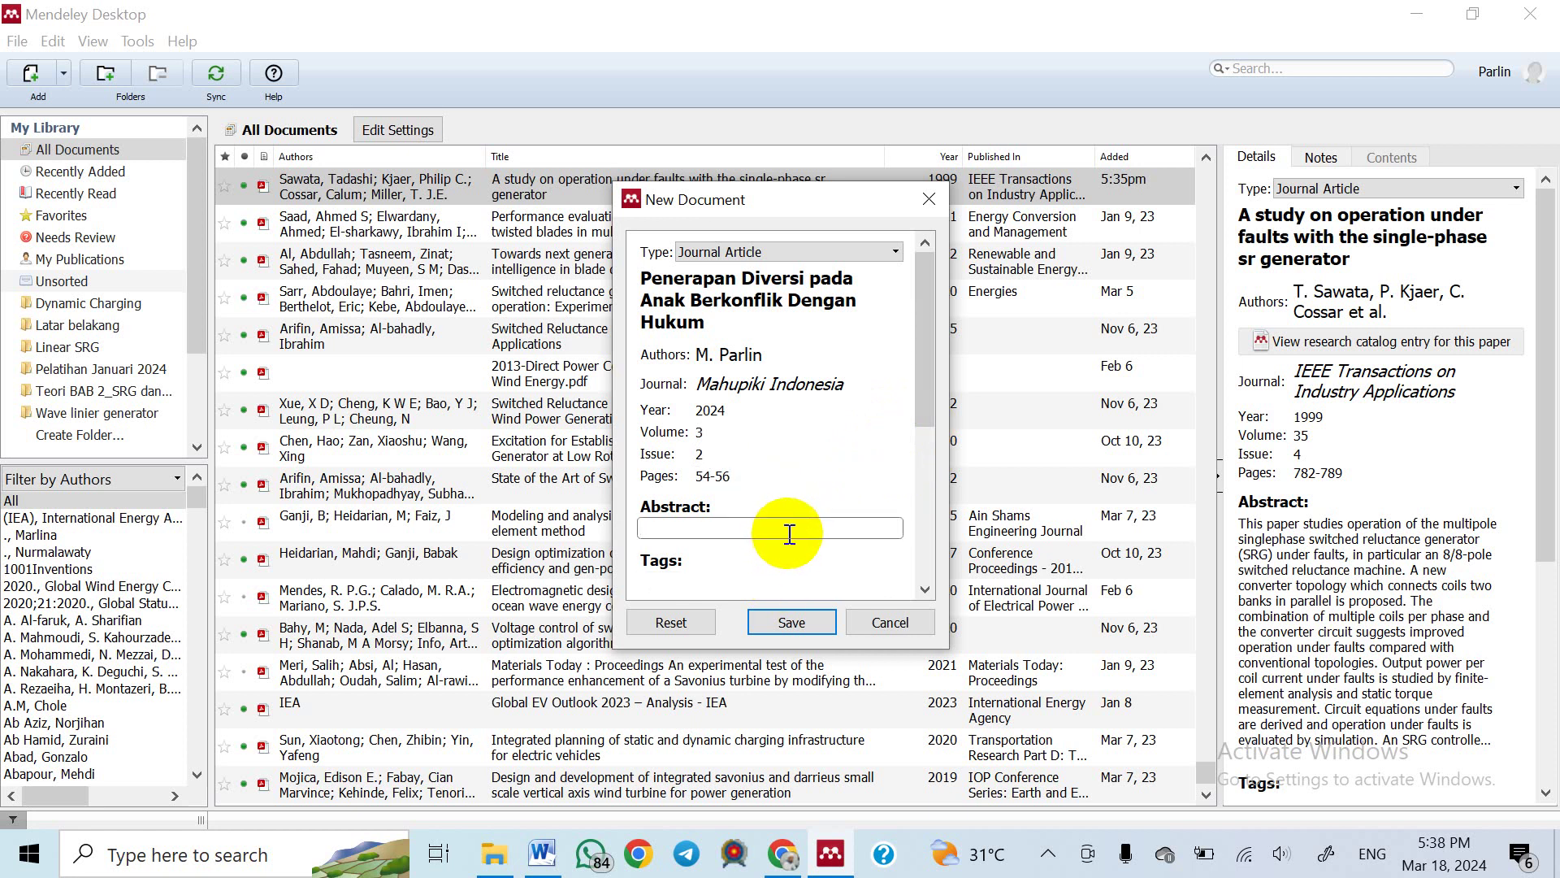
{"action": "scroll", "coordinate": [756, 528], "scroll_direction": "down", "scroll_amount": 2}
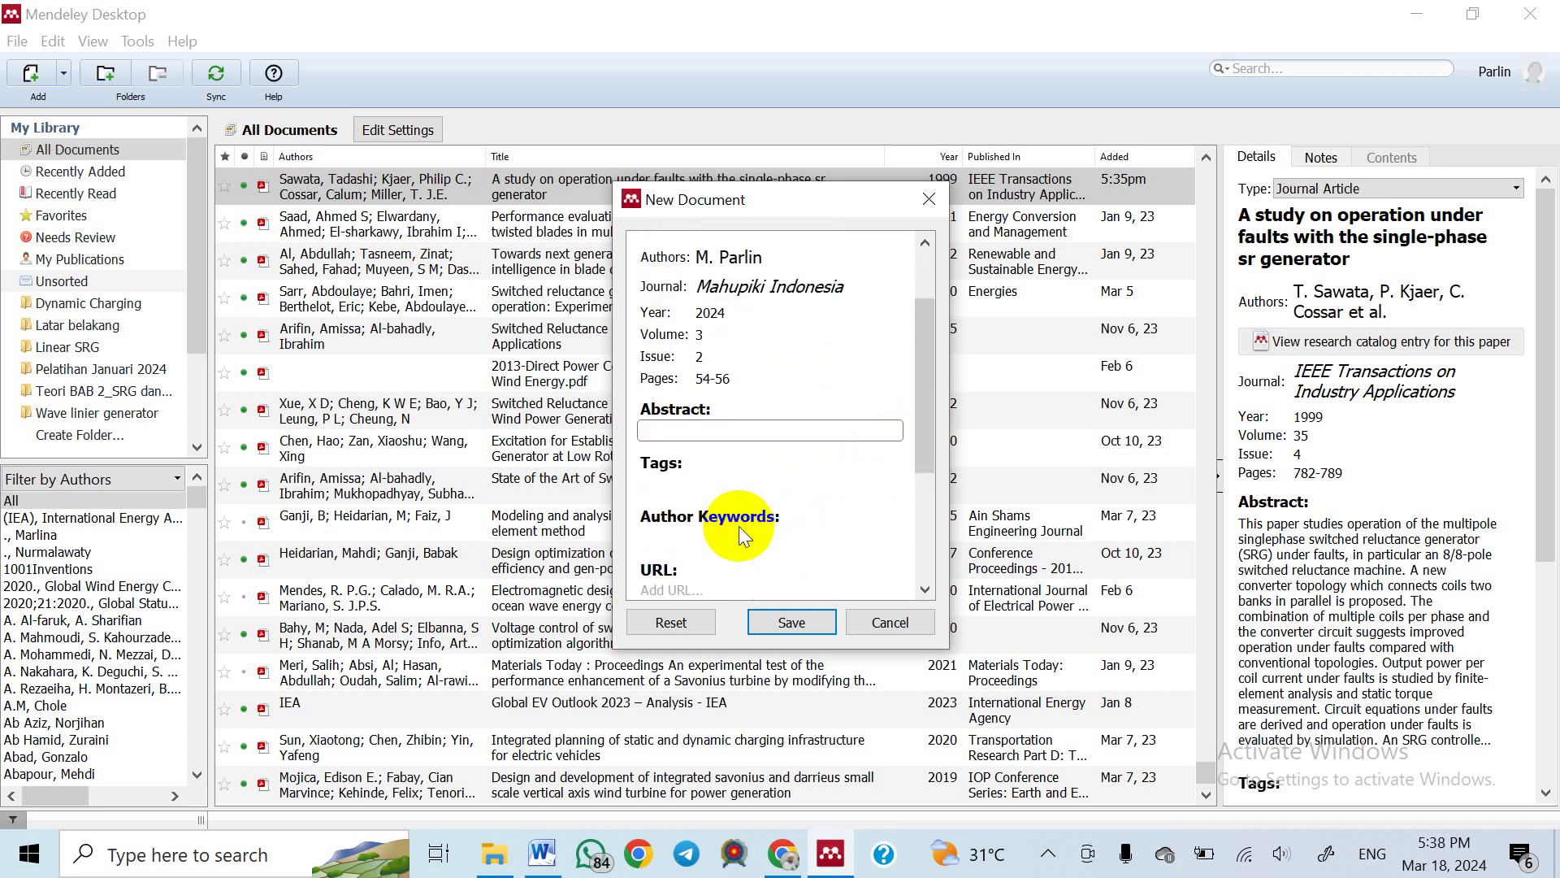
{"action": "scroll", "coordinate": [739, 525], "scroll_direction": "down", "scroll_amount": 1}
{"action": "scroll", "coordinate": [722, 473], "scroll_direction": "down", "scroll_amount": 1}
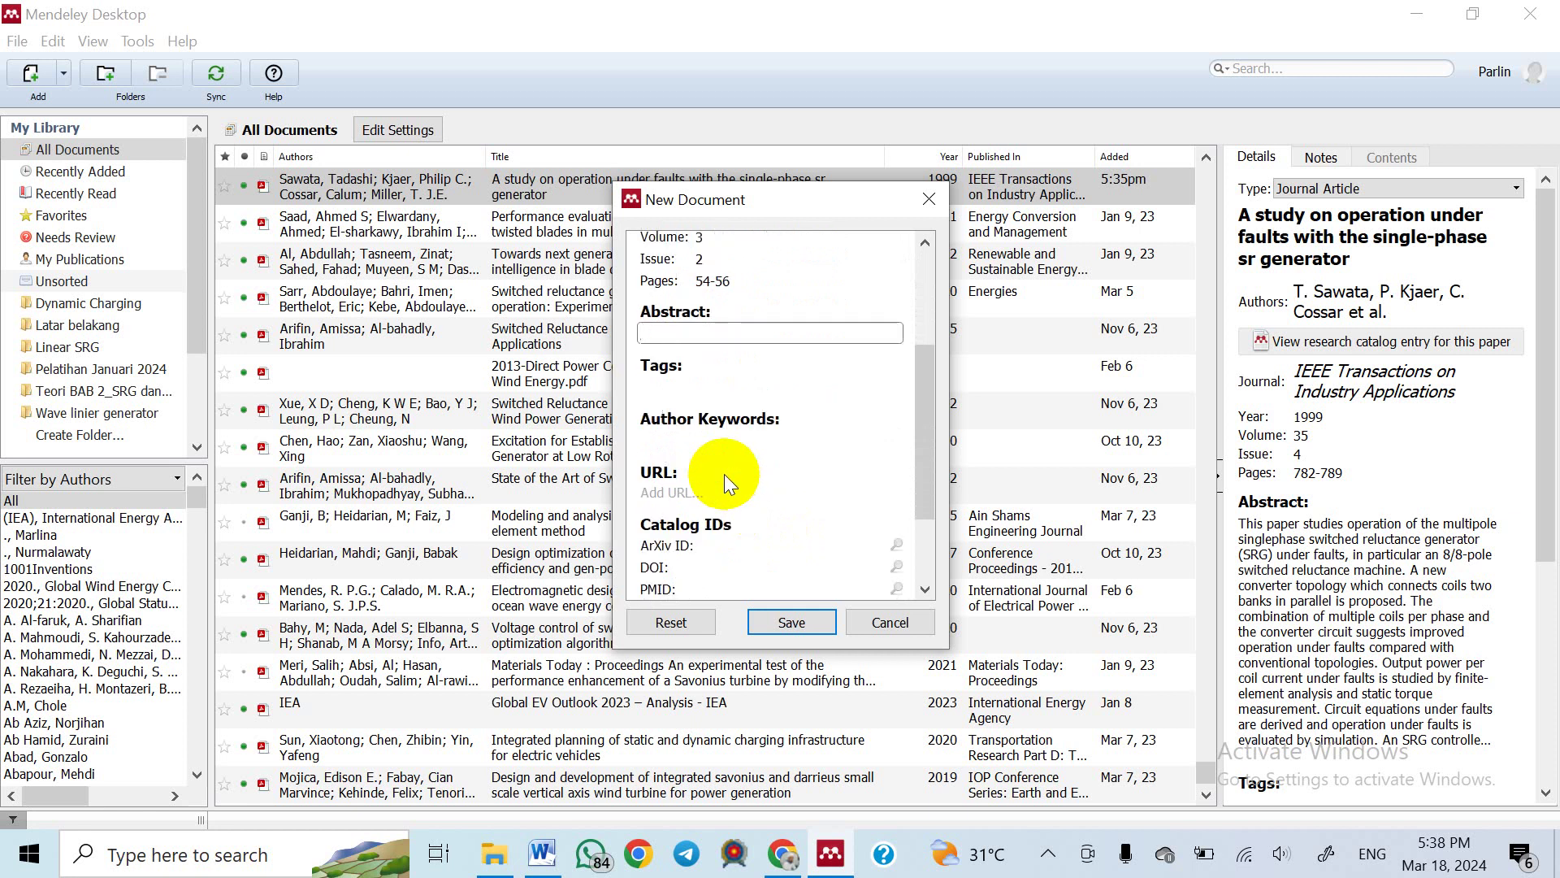
{"action": "left_click", "coordinate": [695, 492]}
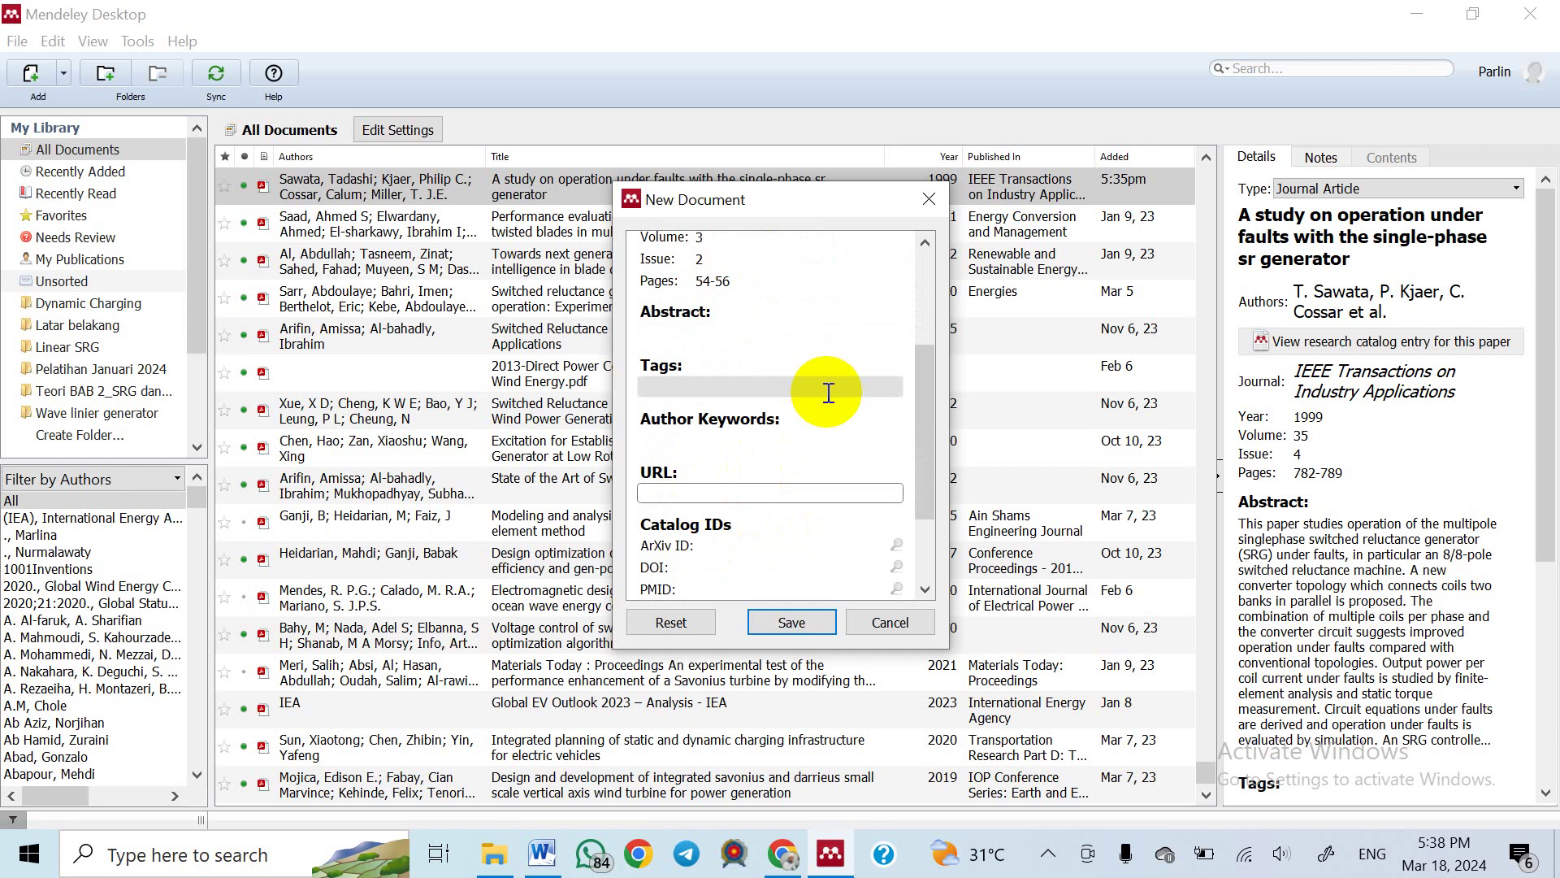
Switch to Chrome and search Google in a new tab for "penerapan diversi terhadap anak yang berhadapan dengan hukum dalam sistem peradilan pidana"
{"action": "left_click", "coordinate": [796, 857]}
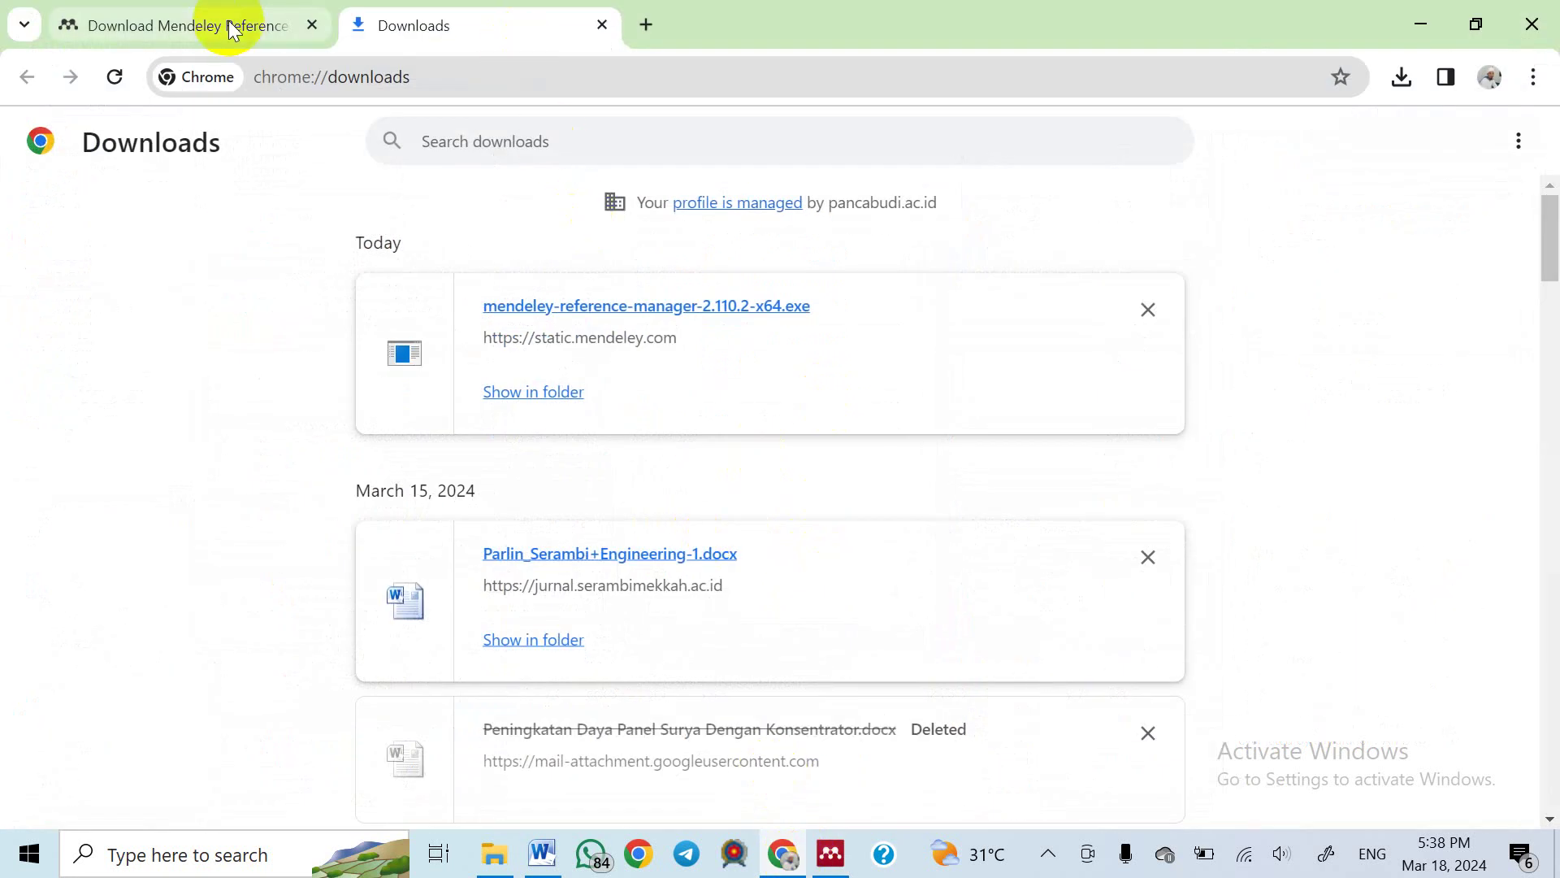
{"action": "left_click", "coordinate": [642, 26]}
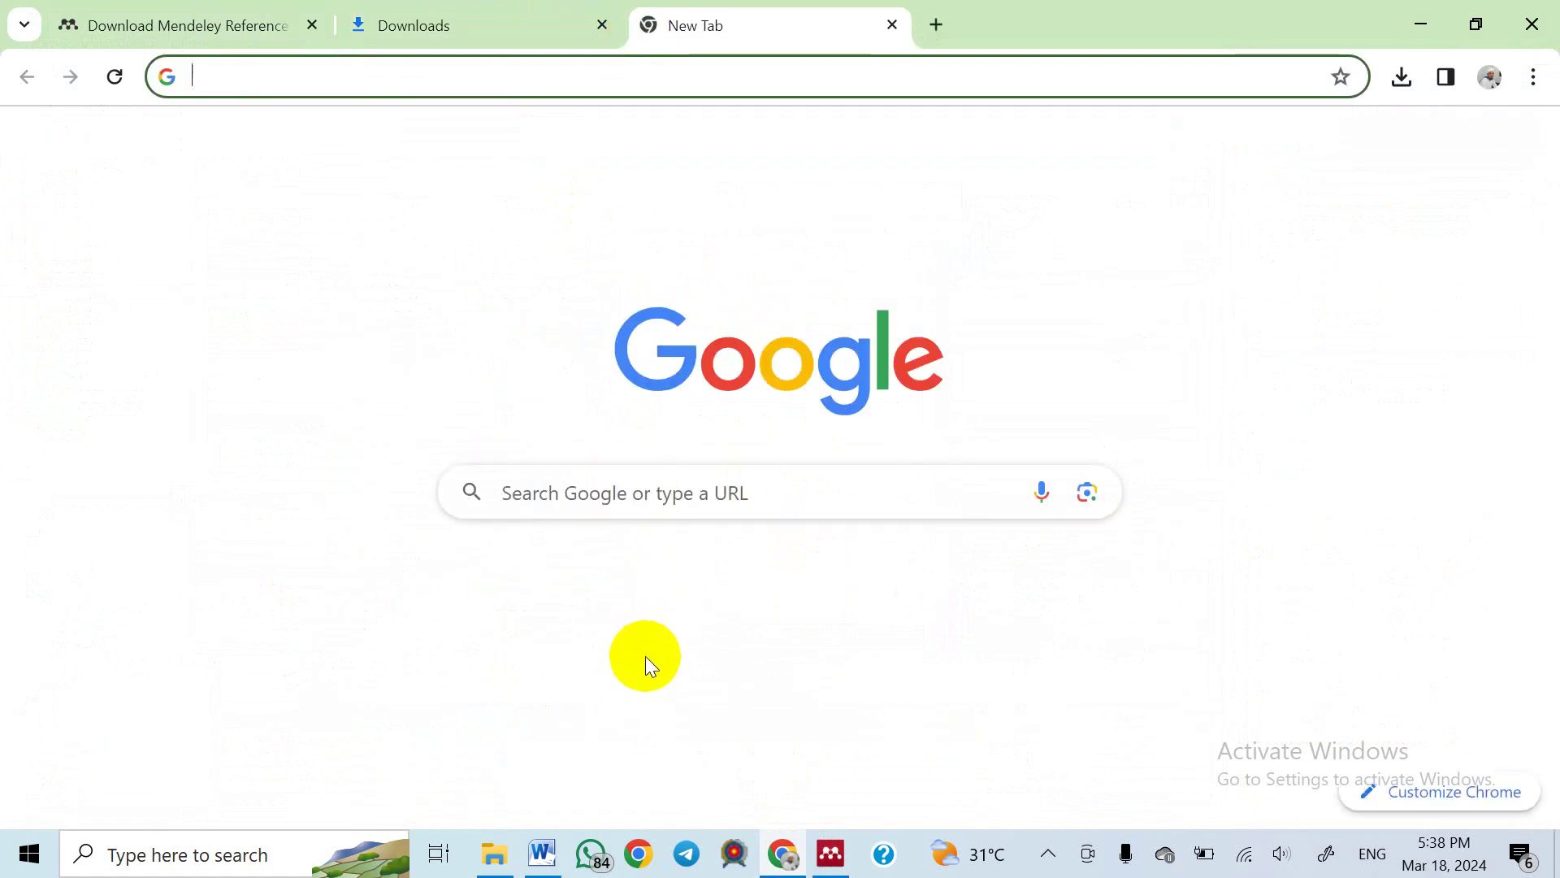
{"action": "left_click", "coordinate": [698, 495]}
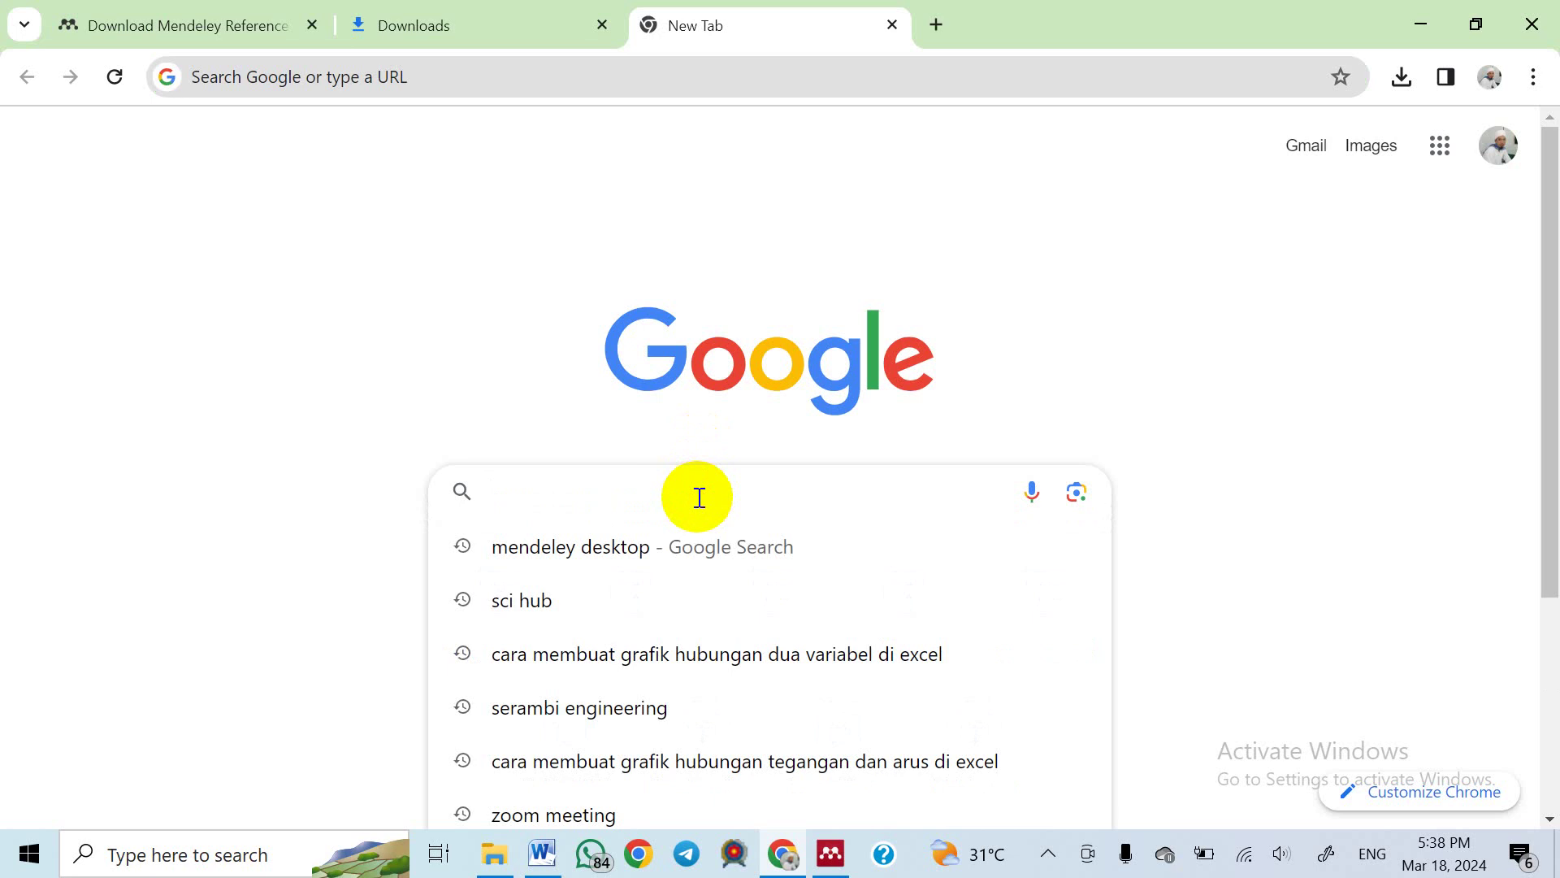
{"action": "type", "text": "penerapan"}
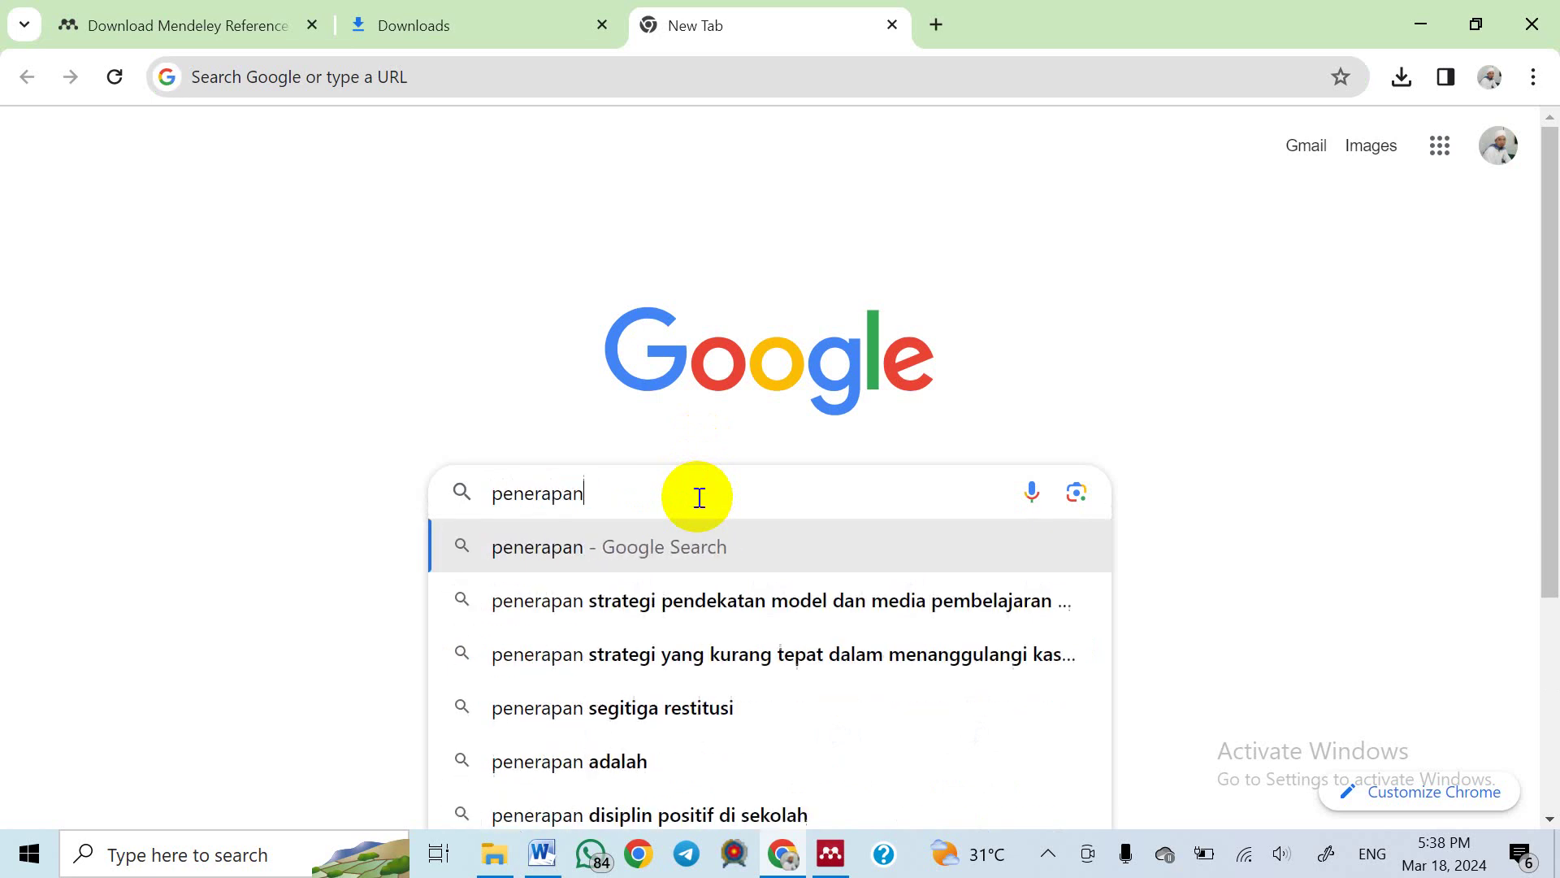
{"action": "type", "text": " divers"}
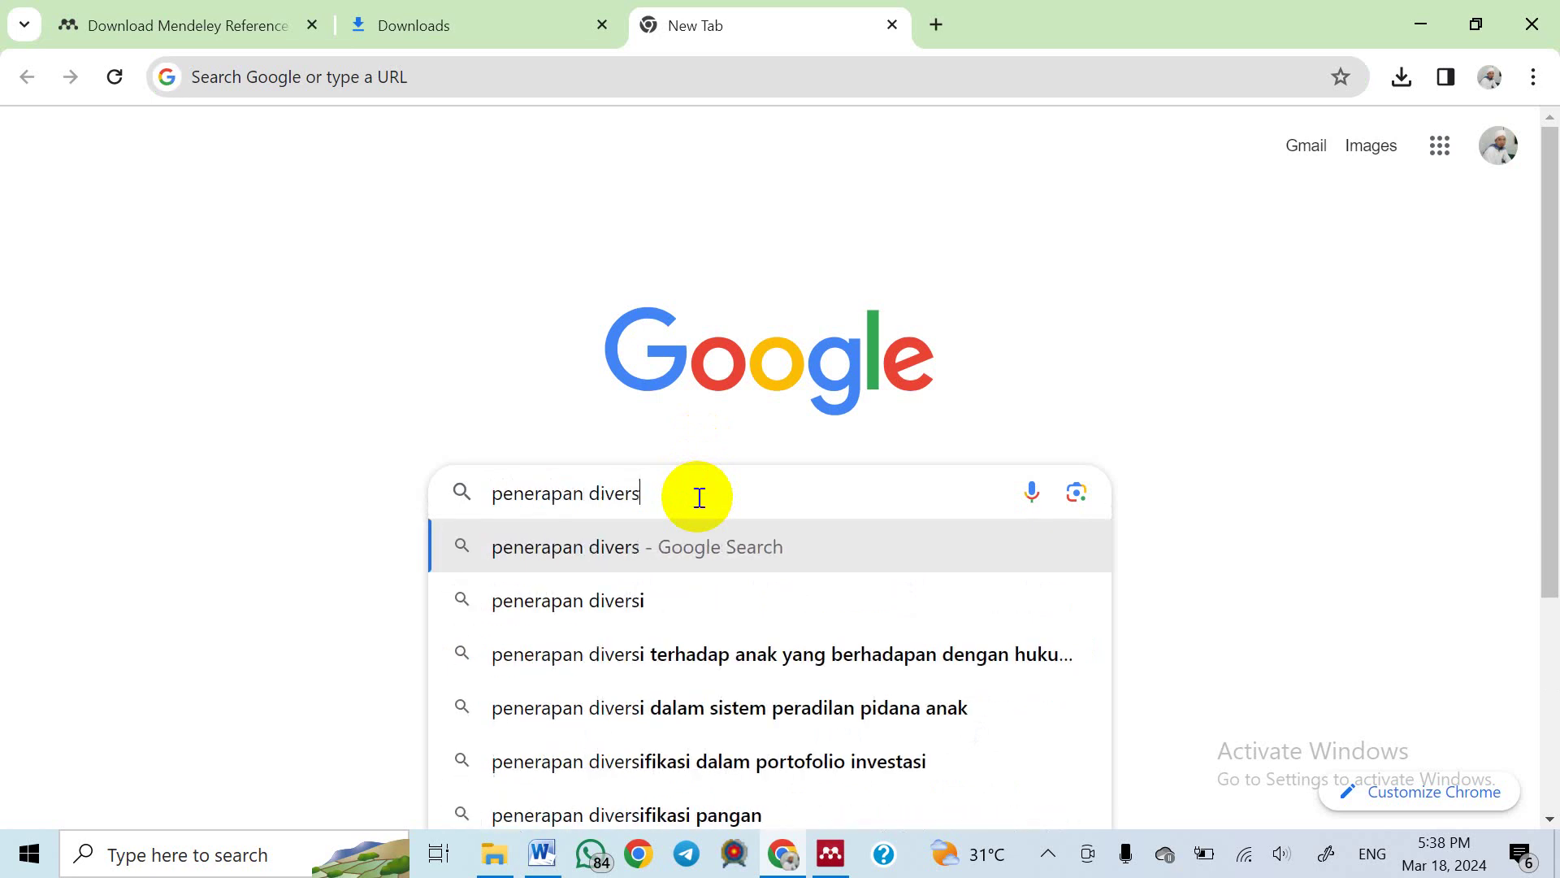
{"action": "type", "text": "i"}
{"action": "key", "text": "Down"}
{"action": "key", "text": "Return"}
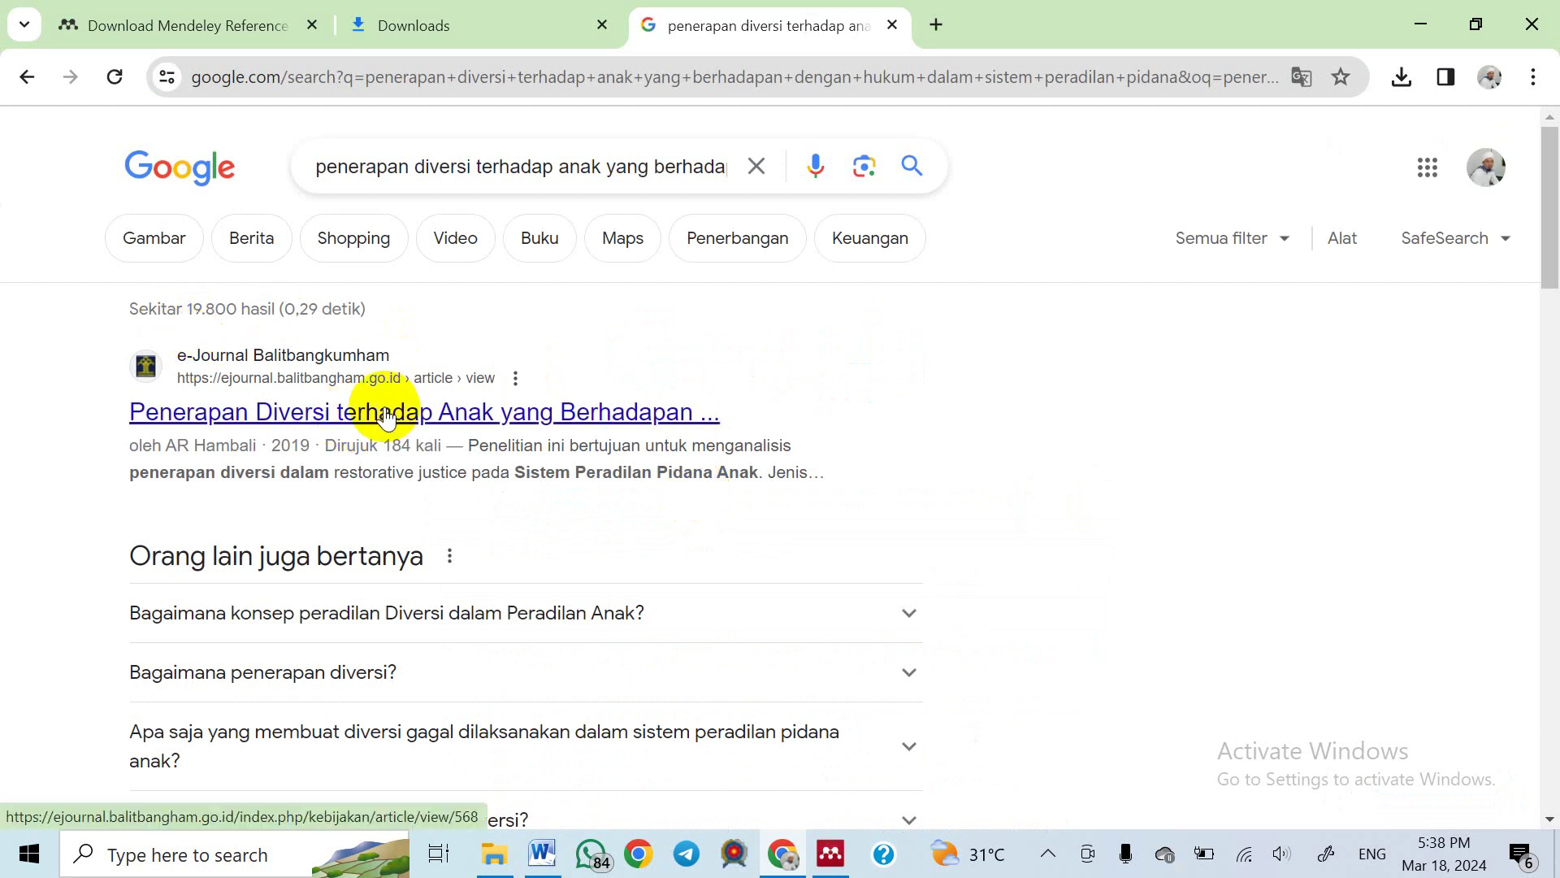
Try to open the e-Journal Balitbangkumham article on "Penerapan Diversi terhadap Anak yang Berhadapan" in a separate tab
{"action": "right_click", "coordinate": [387, 413]}
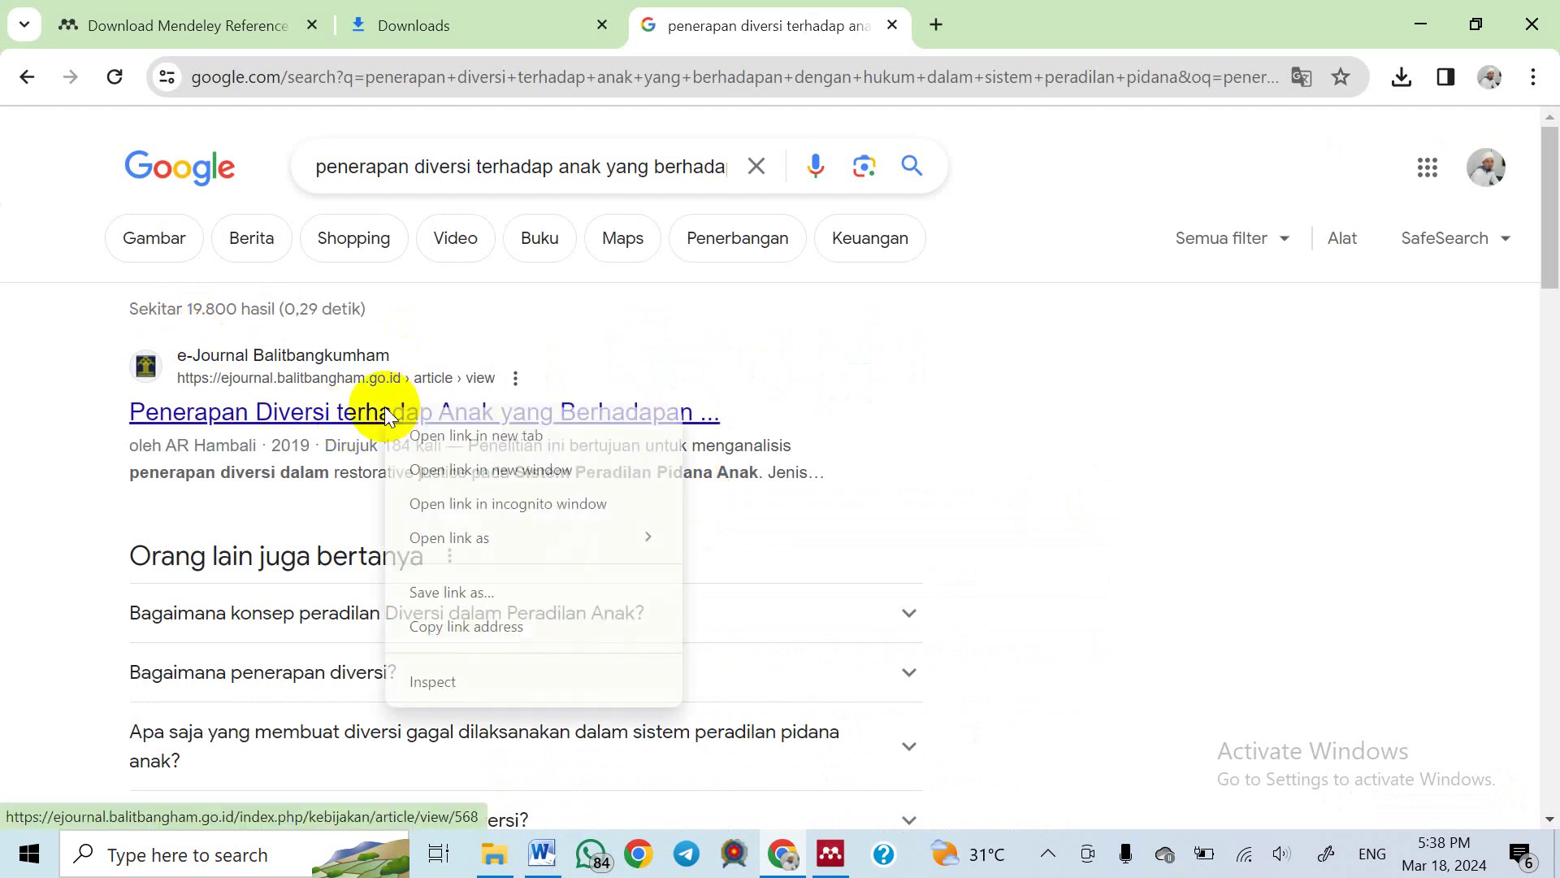
{"action": "left_click", "coordinate": [437, 435]}
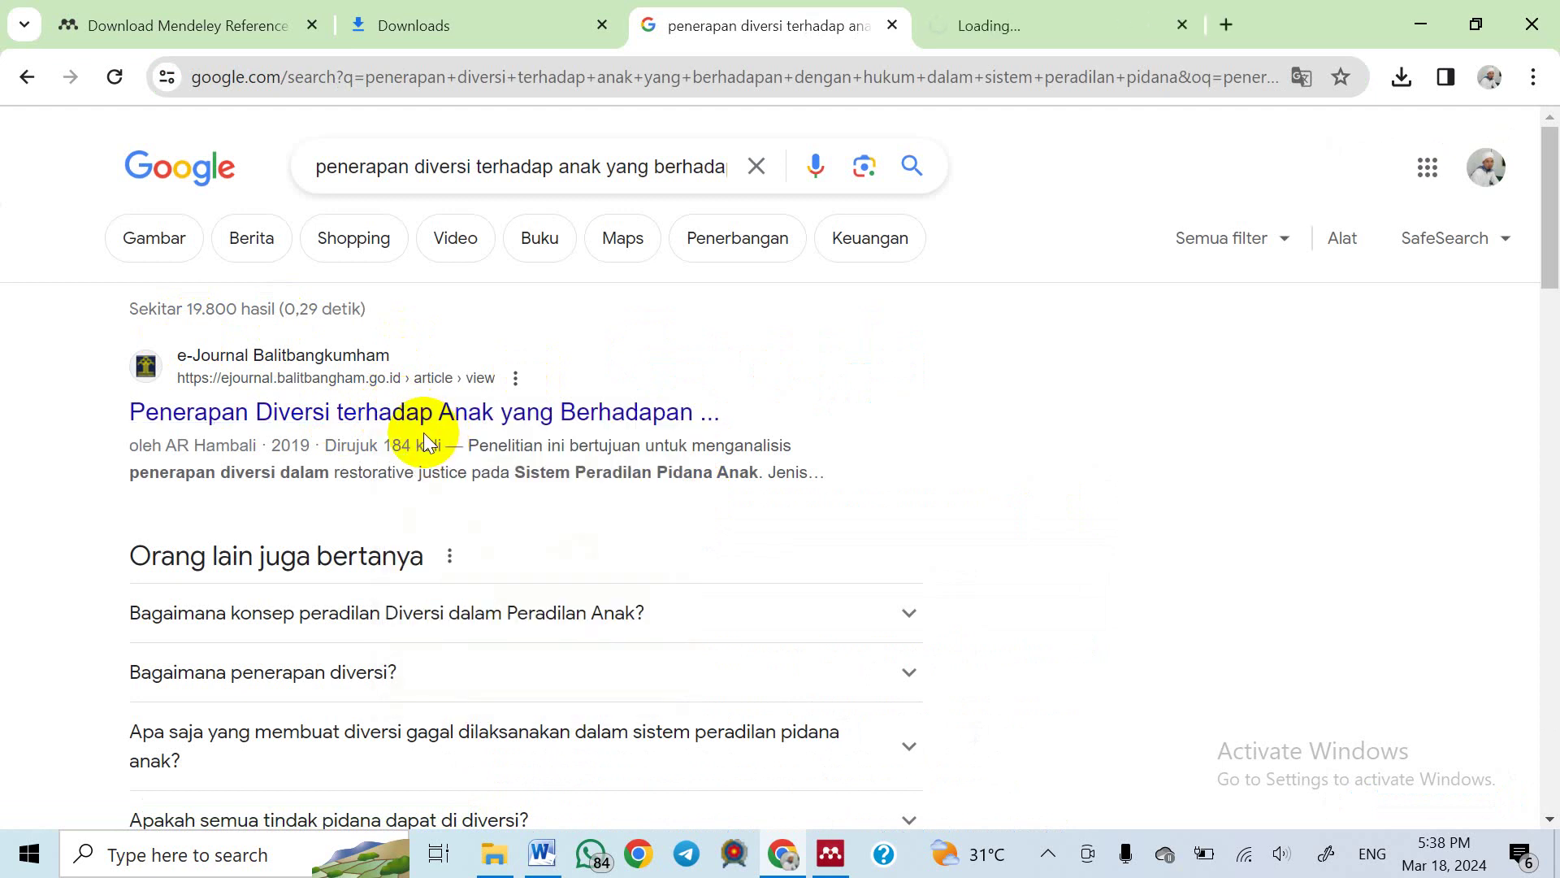
{"action": "left_click", "coordinate": [1005, 12]}
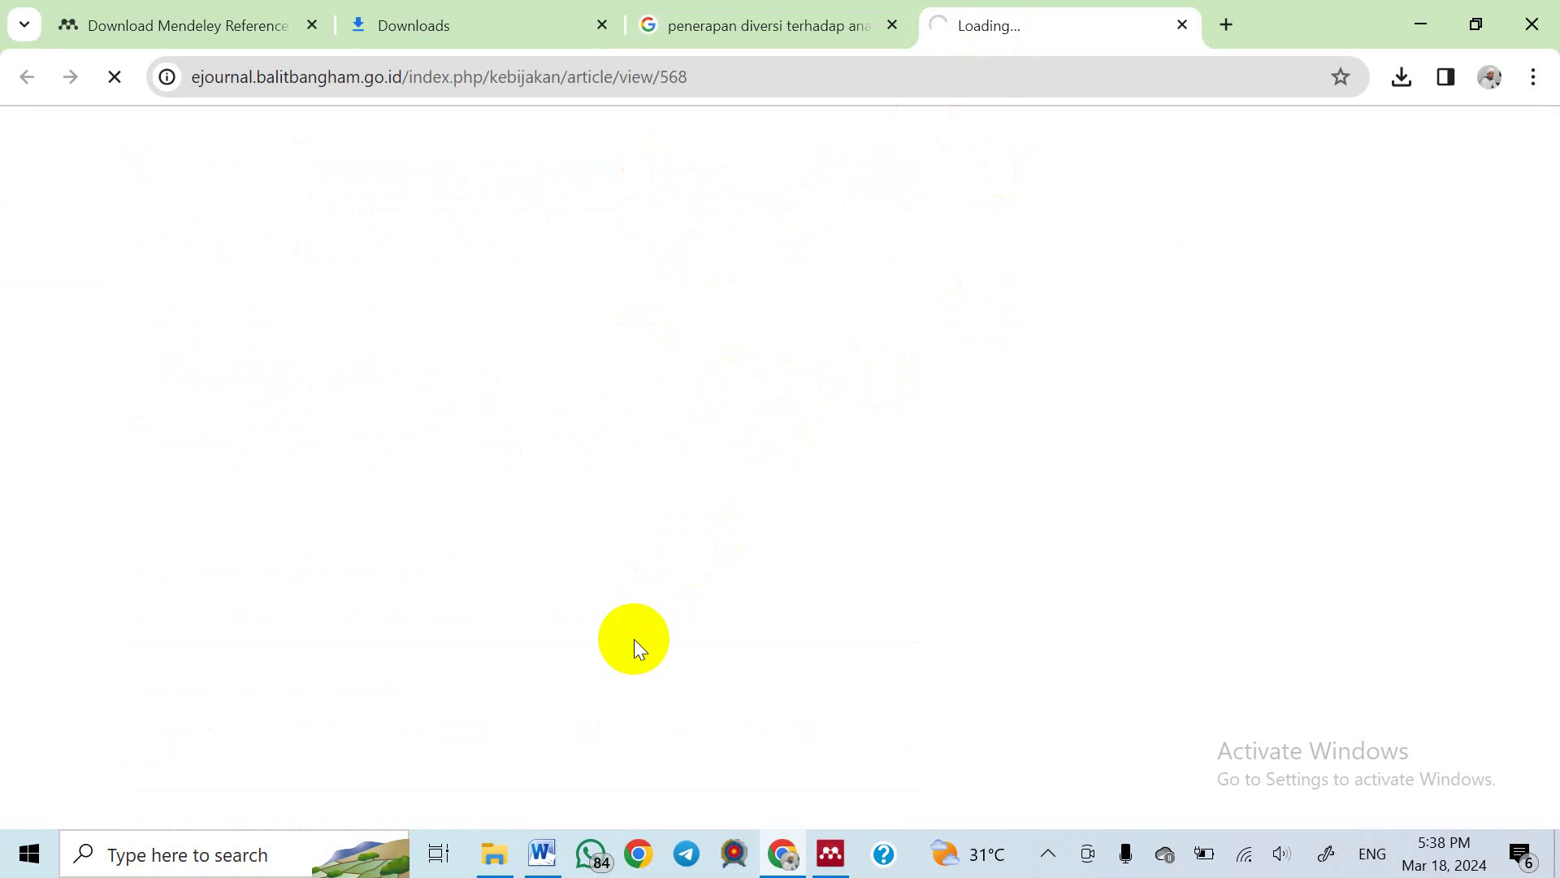
{"action": "key", "text": "ctrl+w"}
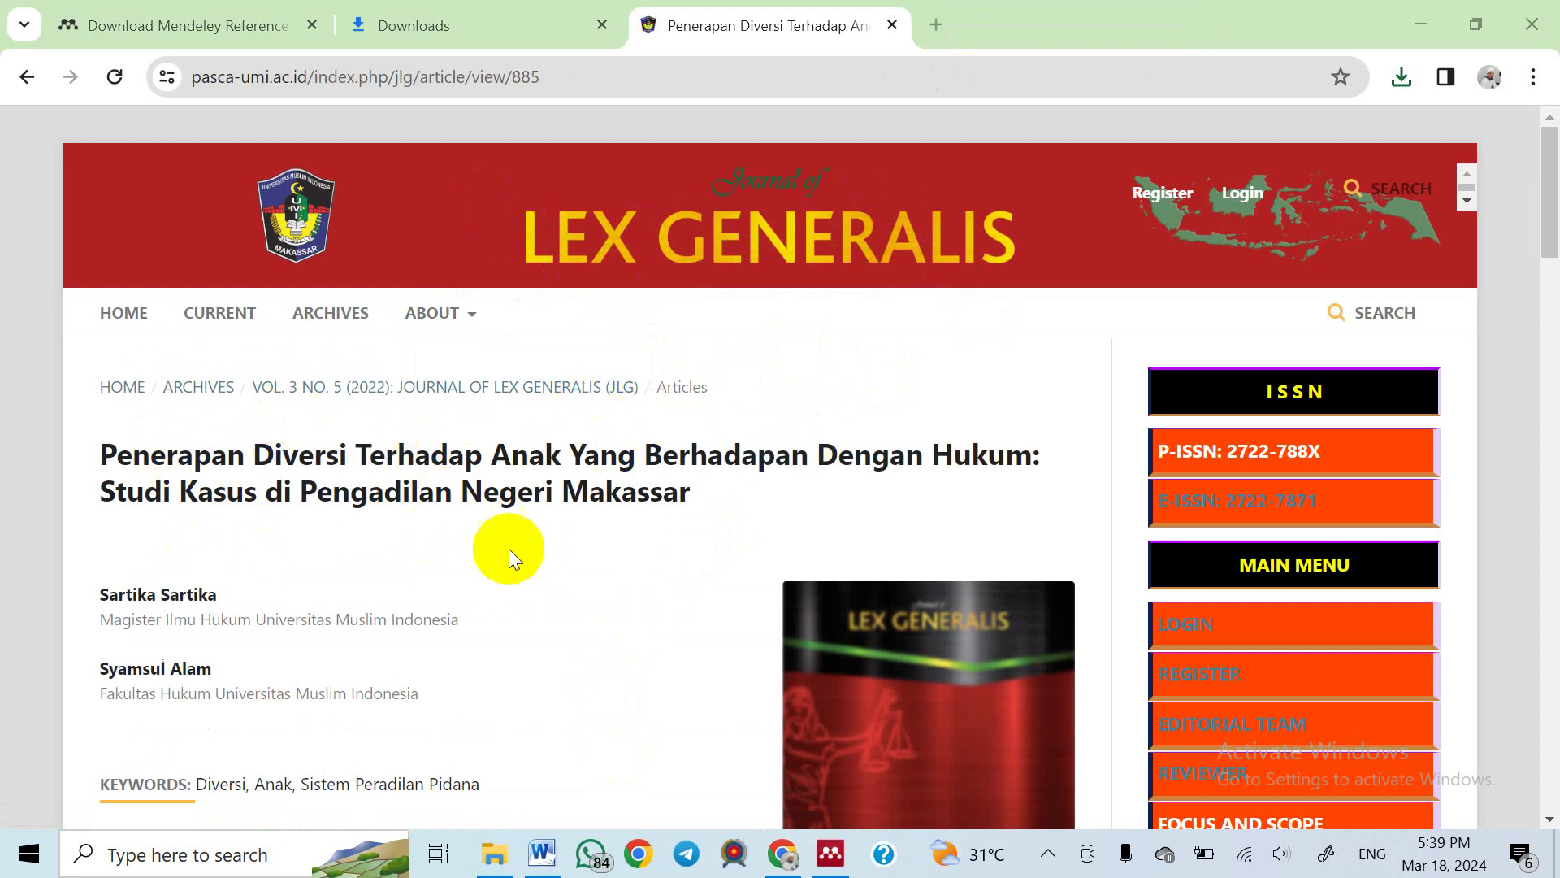
Look through the Journal of Lex Generalis article page on the Pengadilan Negeri Makassar case study and open its PDF
{"action": "scroll", "coordinate": [483, 539], "scroll_direction": "down", "scroll_amount": 10}
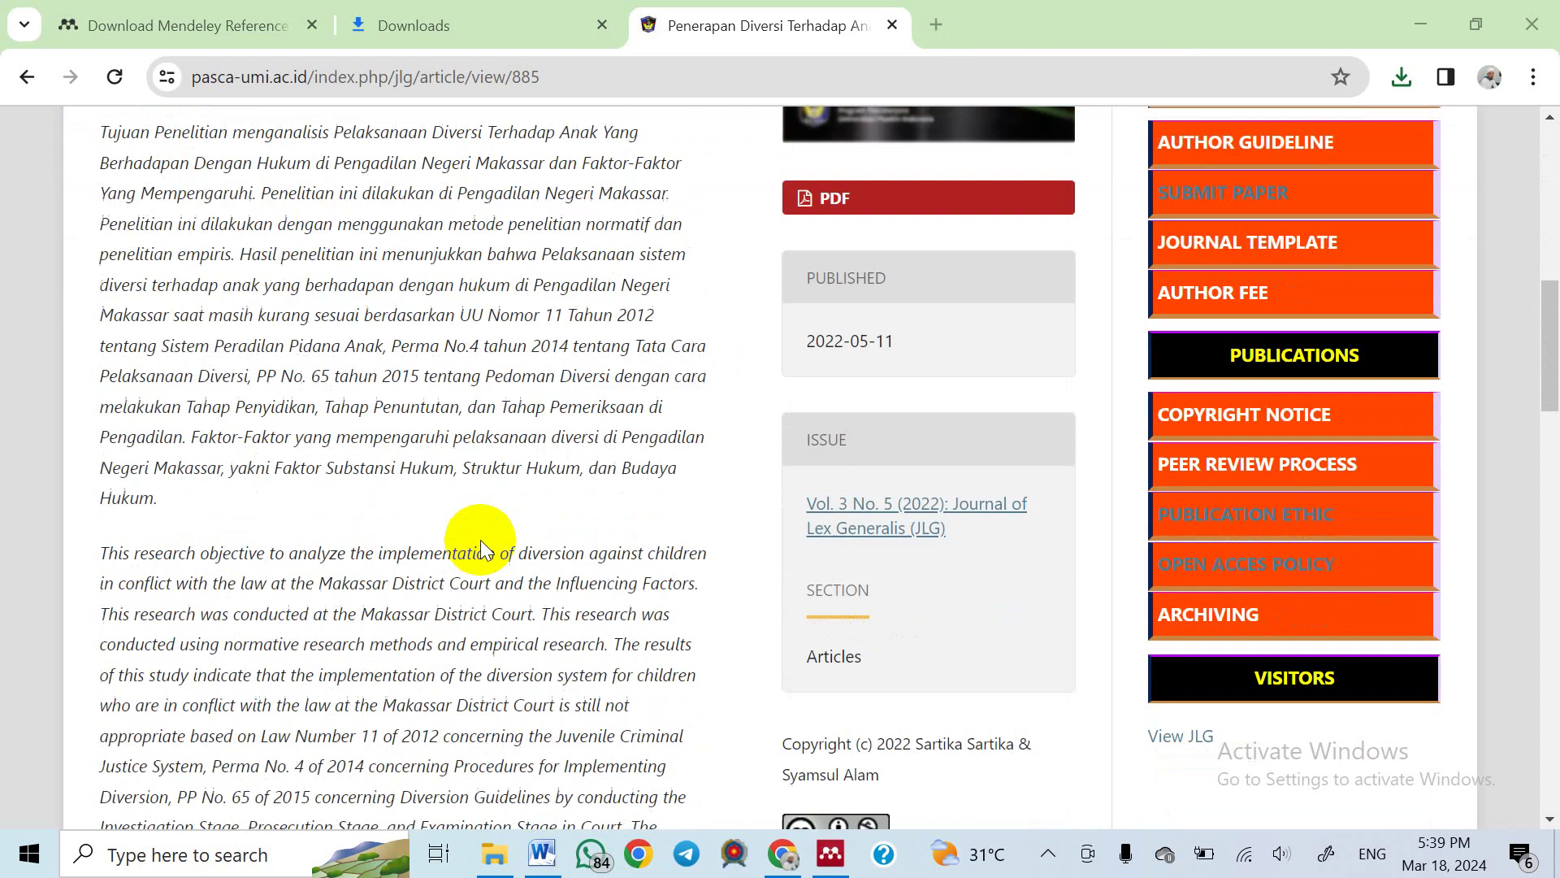
{"action": "scroll", "coordinate": [826, 421], "scroll_direction": "down", "scroll_amount": 3}
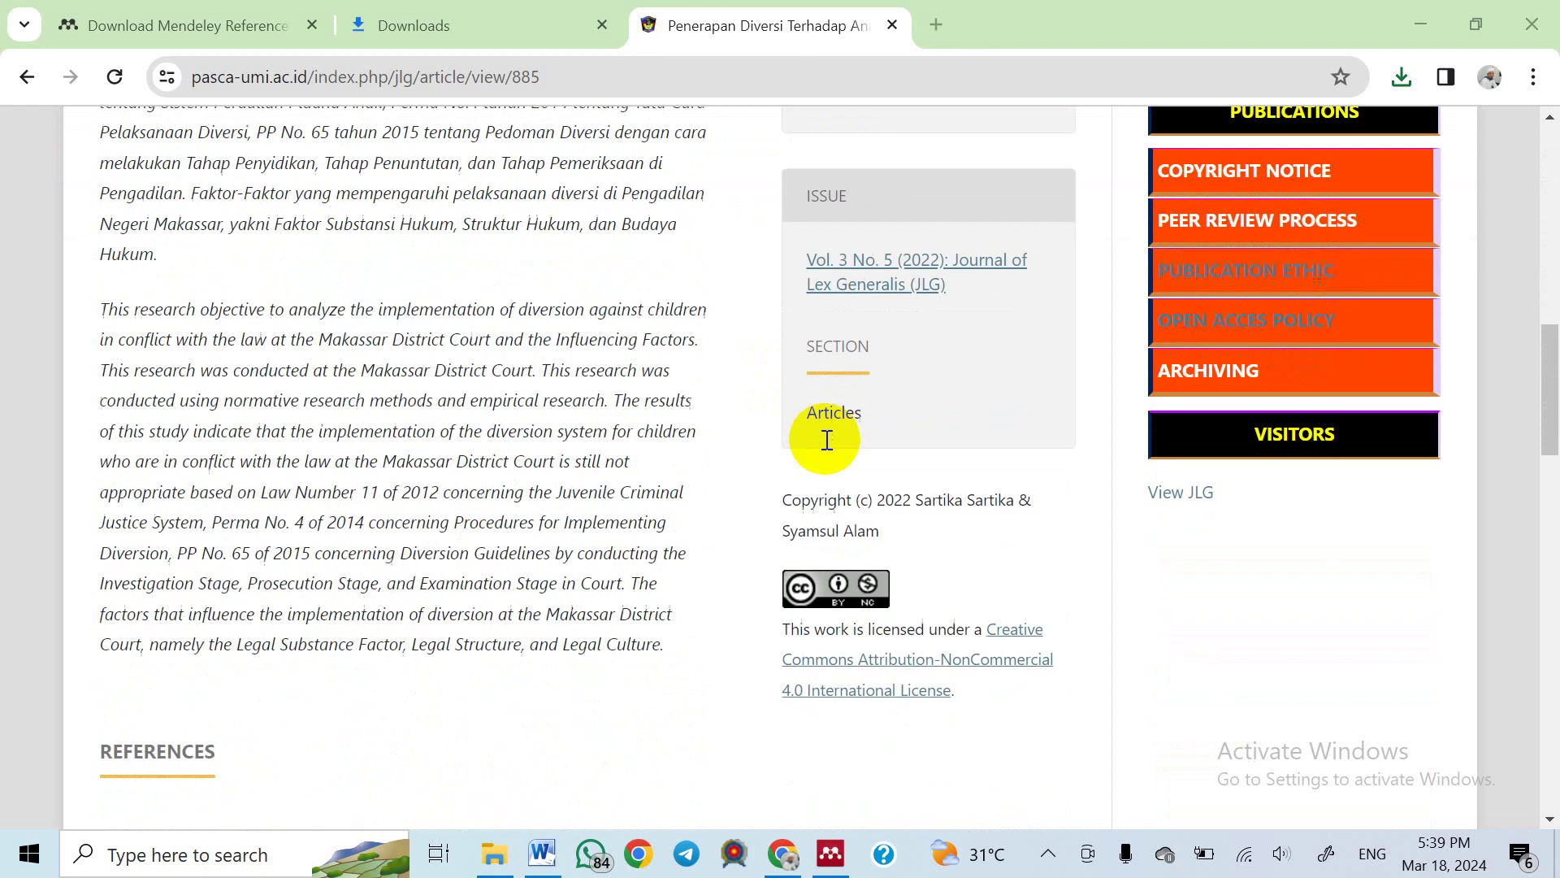
{"action": "scroll", "coordinate": [514, 559], "scroll_direction": "down", "scroll_amount": 3}
{"action": "scroll", "coordinate": [514, 559], "scroll_direction": "down", "scroll_amount": 4}
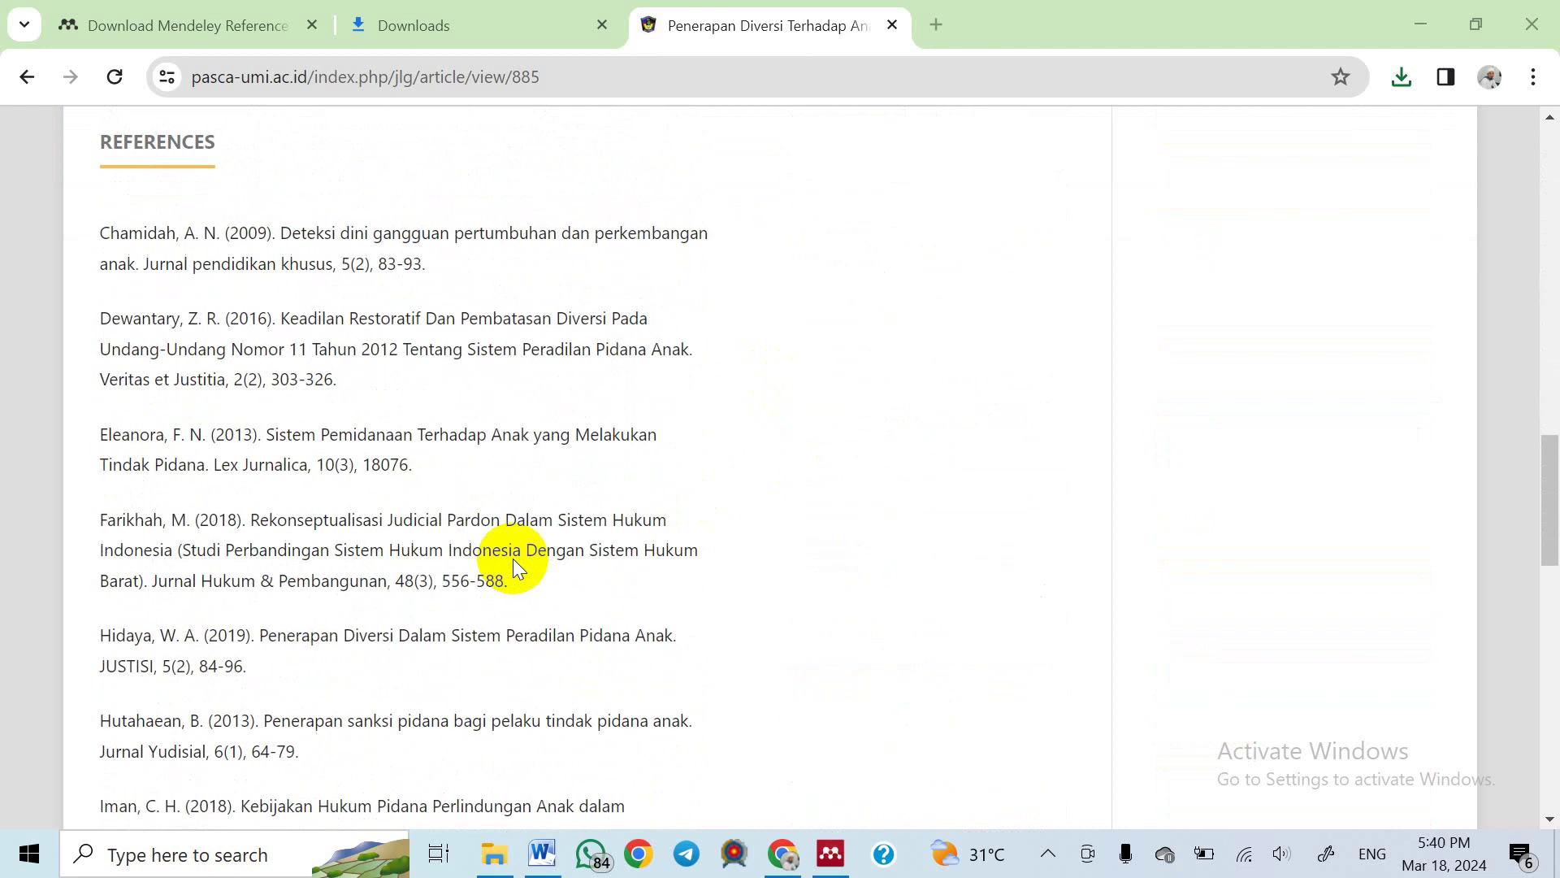
{"action": "scroll", "coordinate": [514, 559], "scroll_direction": "up", "scroll_amount": 15}
{"action": "scroll", "coordinate": [524, 434], "scroll_direction": "down", "scroll_amount": 3}
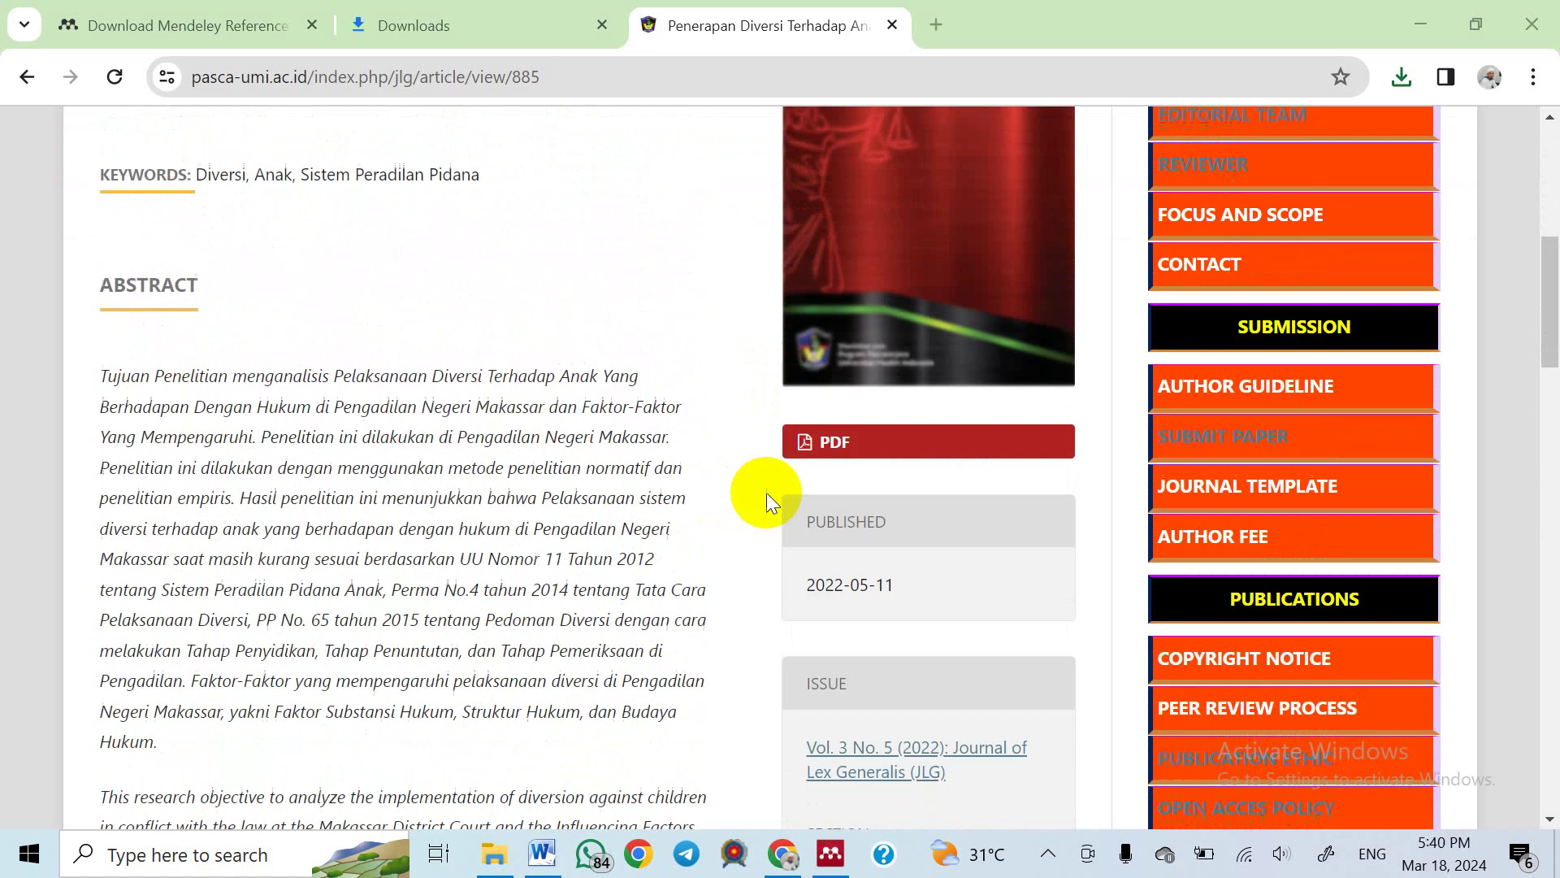
{"action": "left_click", "coordinate": [845, 443]}
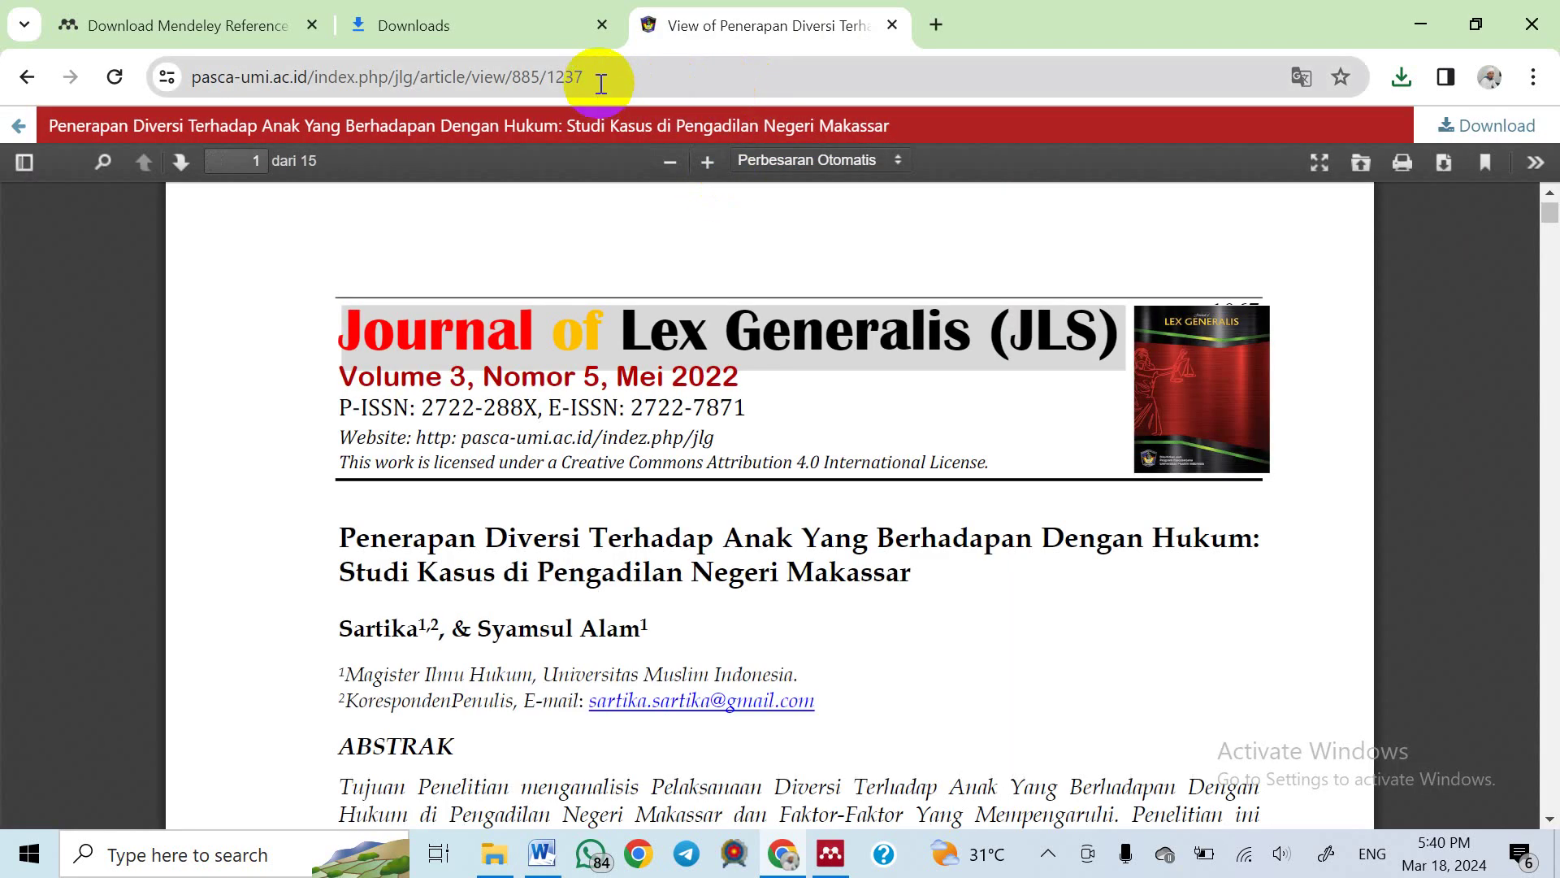
Copy the article PDF page's web address from Chrome and enter it as the new document's URL in Mendeley Desktop
{"action": "left_click", "coordinate": [600, 80]}
{"action": "key", "text": "ctrl+c"}
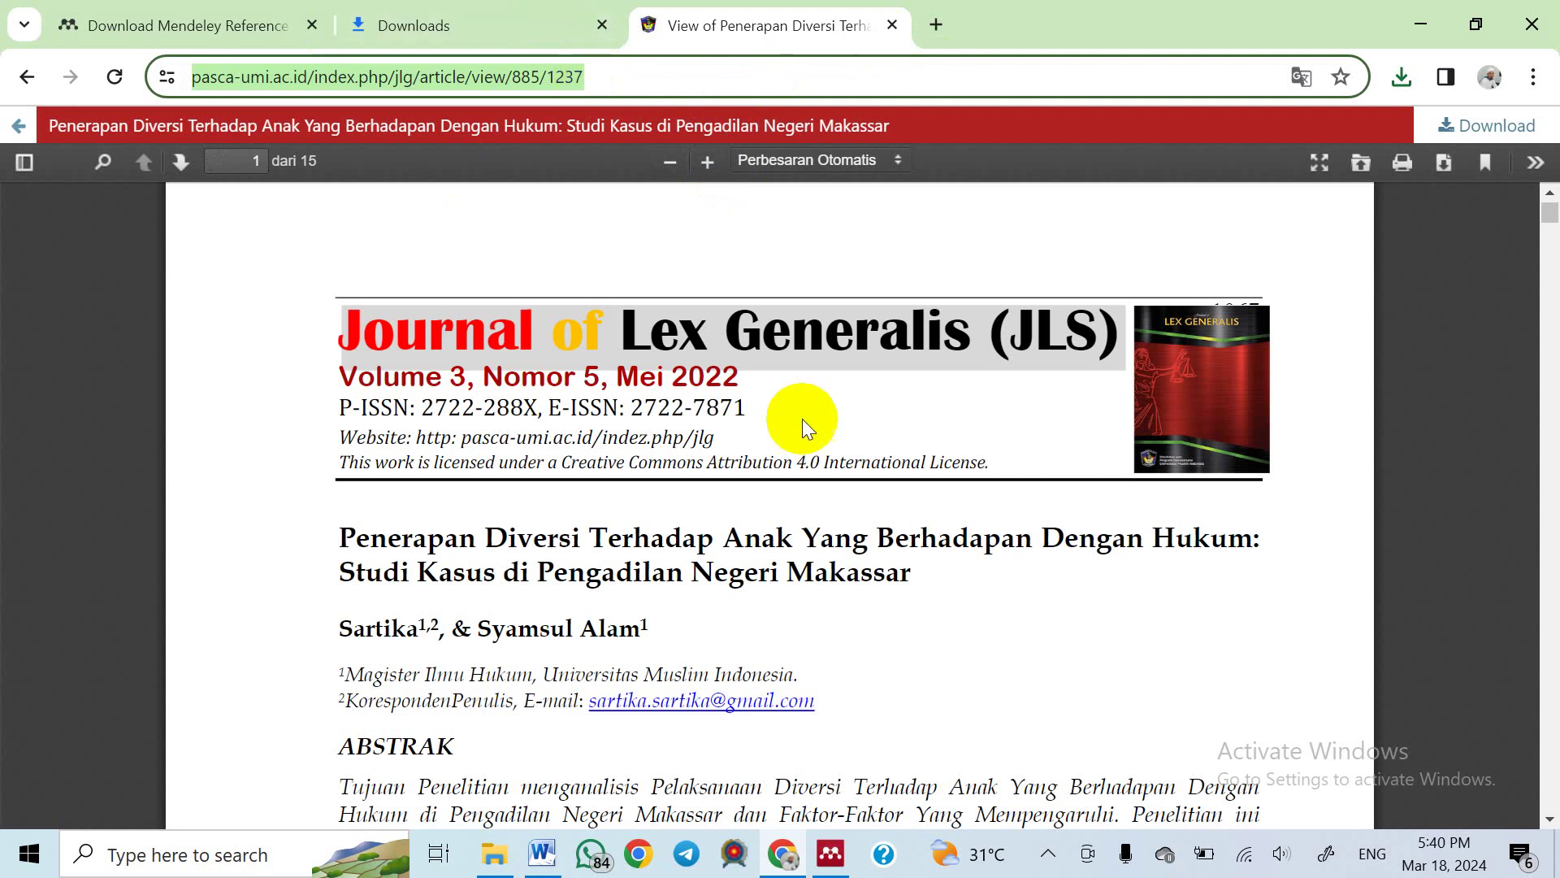
{"action": "left_click", "coordinate": [837, 865]}
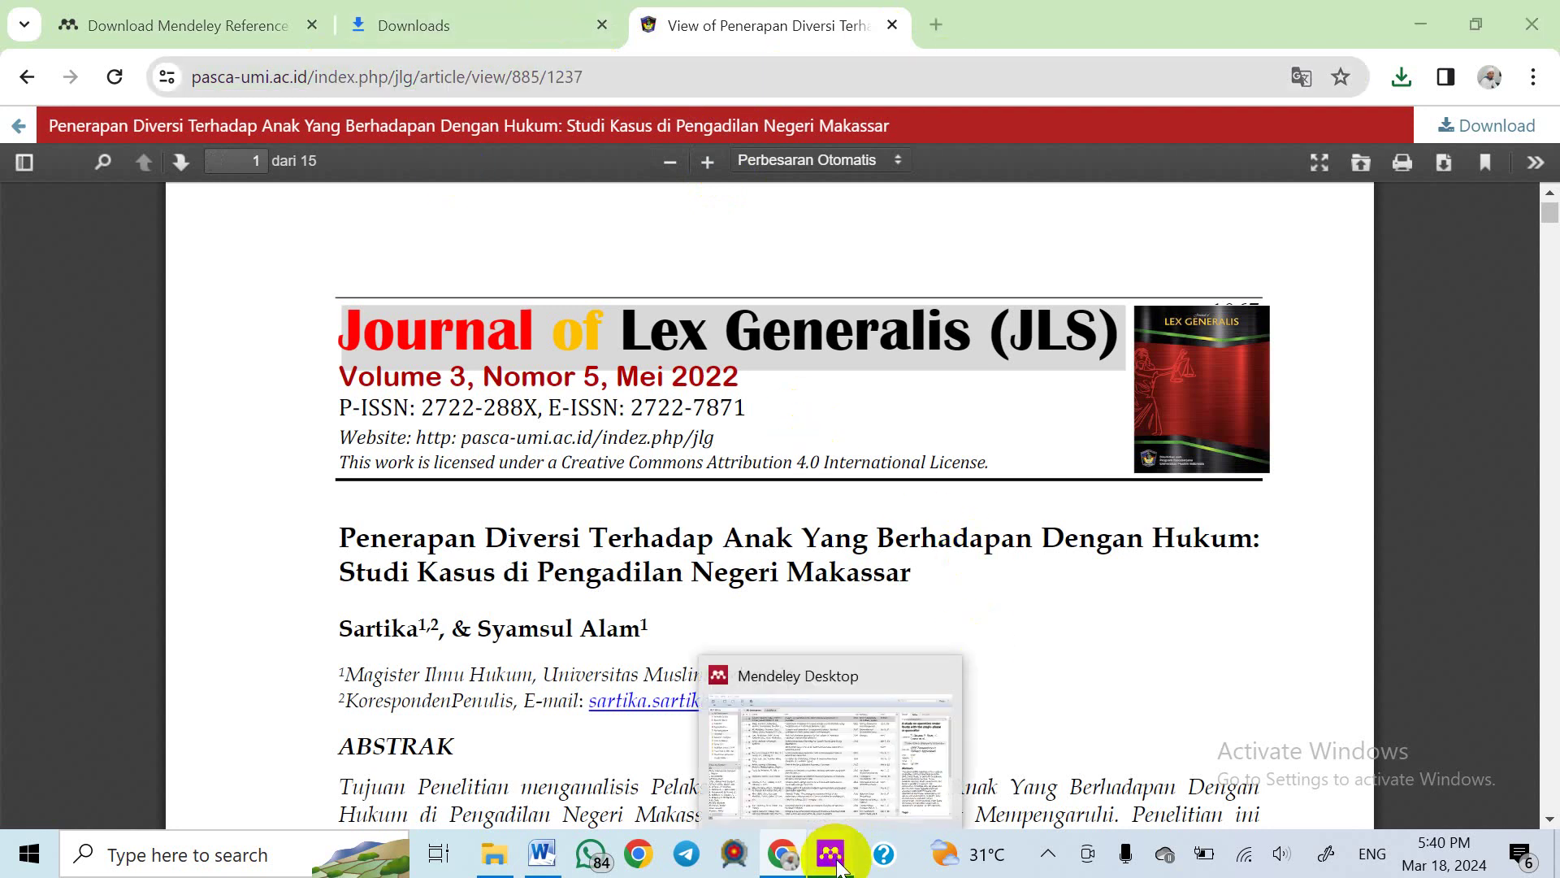
{"action": "left_click", "coordinate": [837, 865]}
{"action": "key", "text": "ctrl+v"}
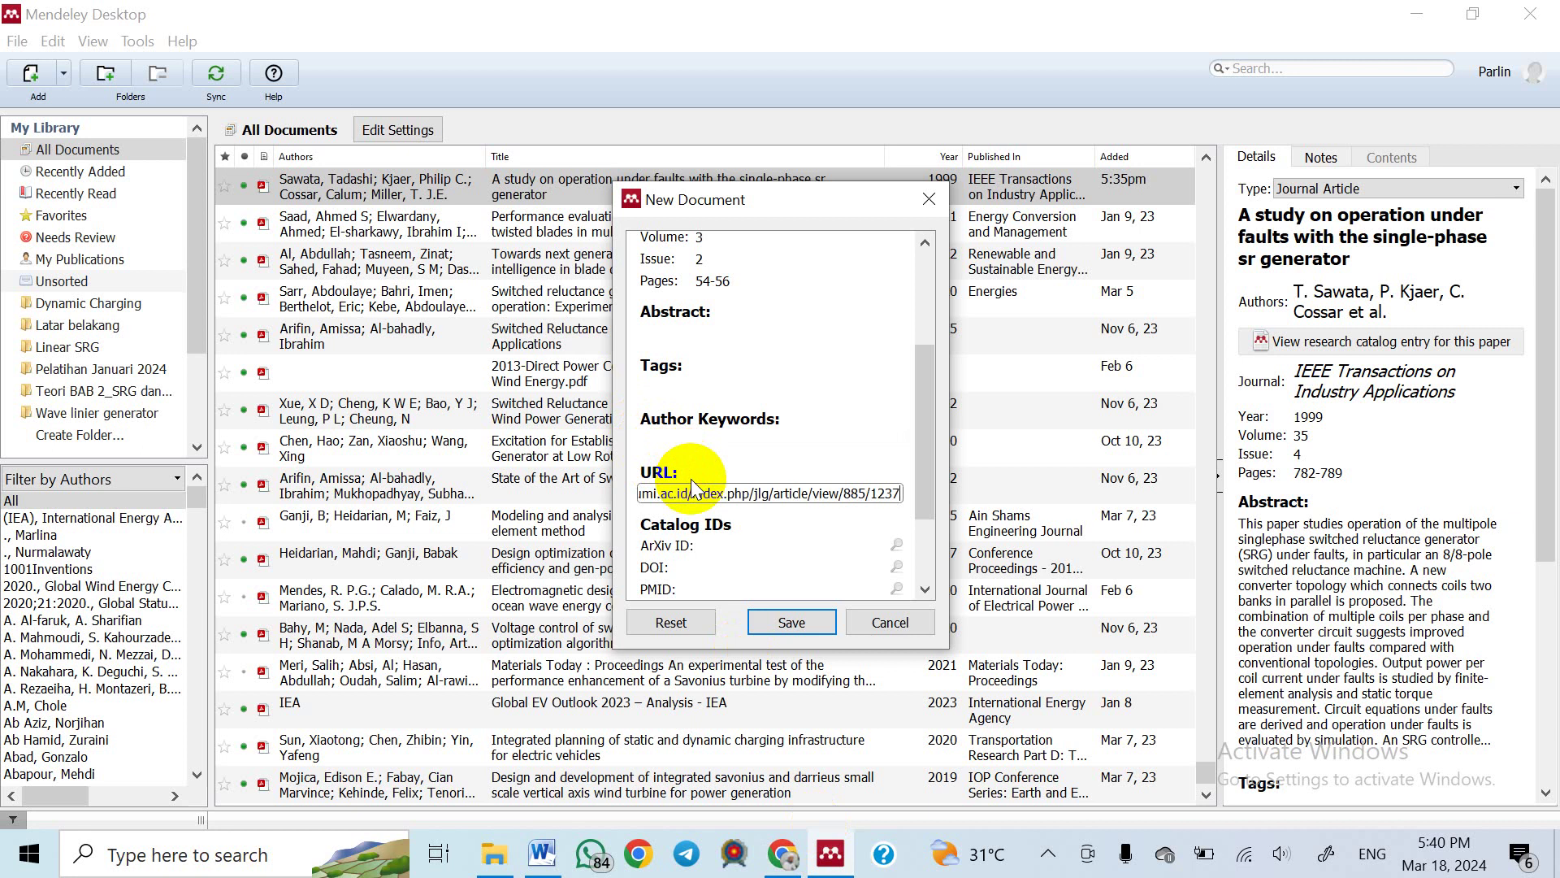
{"action": "scroll", "coordinate": [689, 517], "scroll_direction": "down", "scroll_amount": 1}
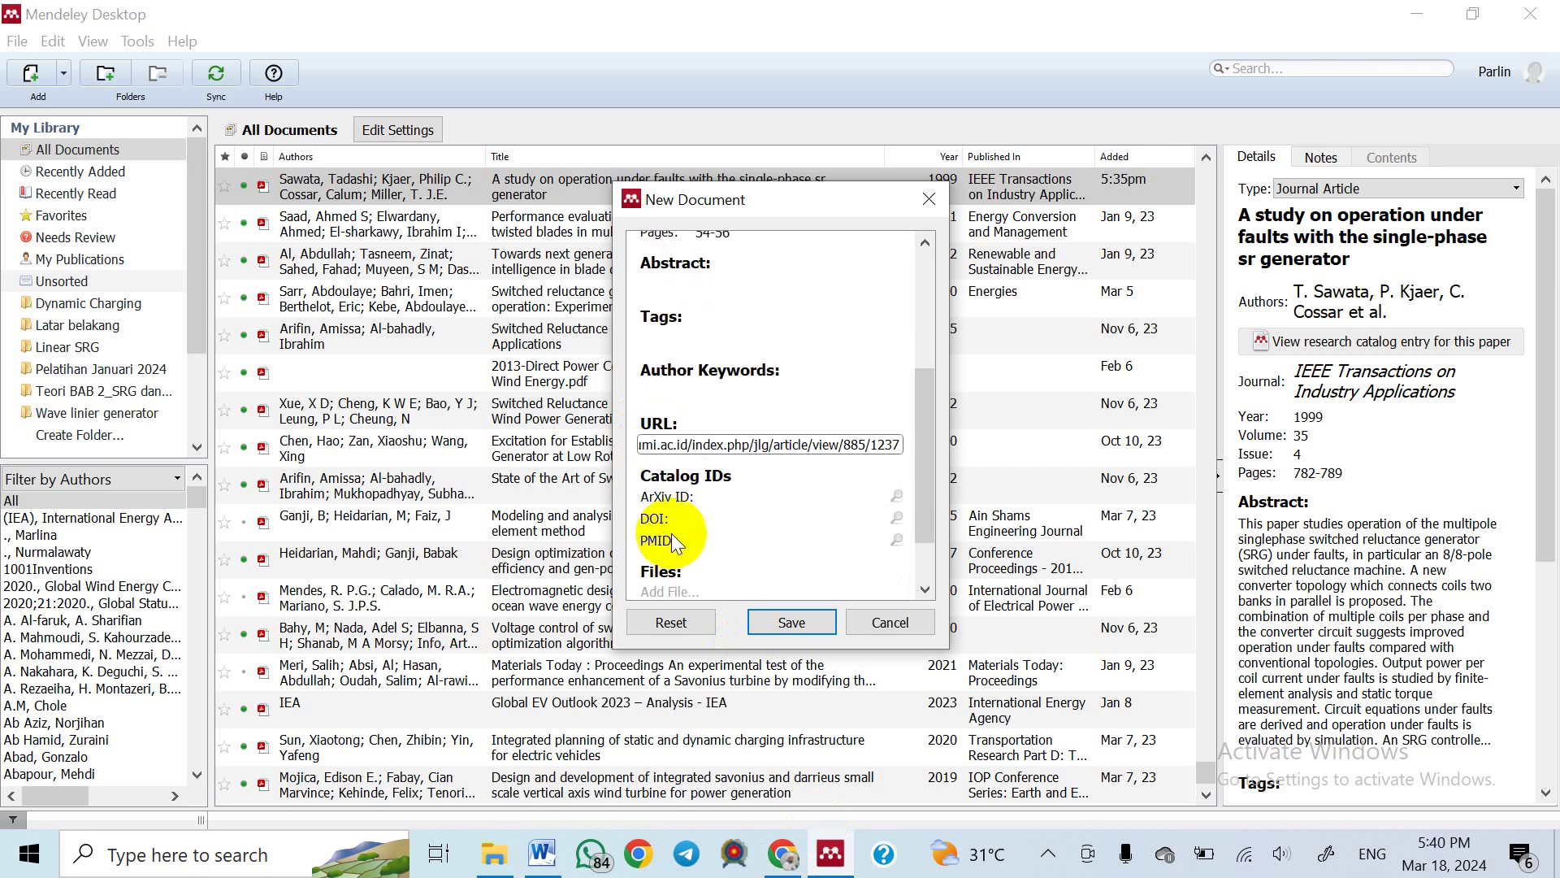
{"action": "scroll", "coordinate": [671, 533], "scroll_direction": "up", "scroll_amount": 3}
{"action": "scroll", "coordinate": [667, 529], "scroll_direction": "down", "scroll_amount": 3}
{"action": "scroll", "coordinate": [666, 529], "scroll_direction": "down", "scroll_amount": 2}
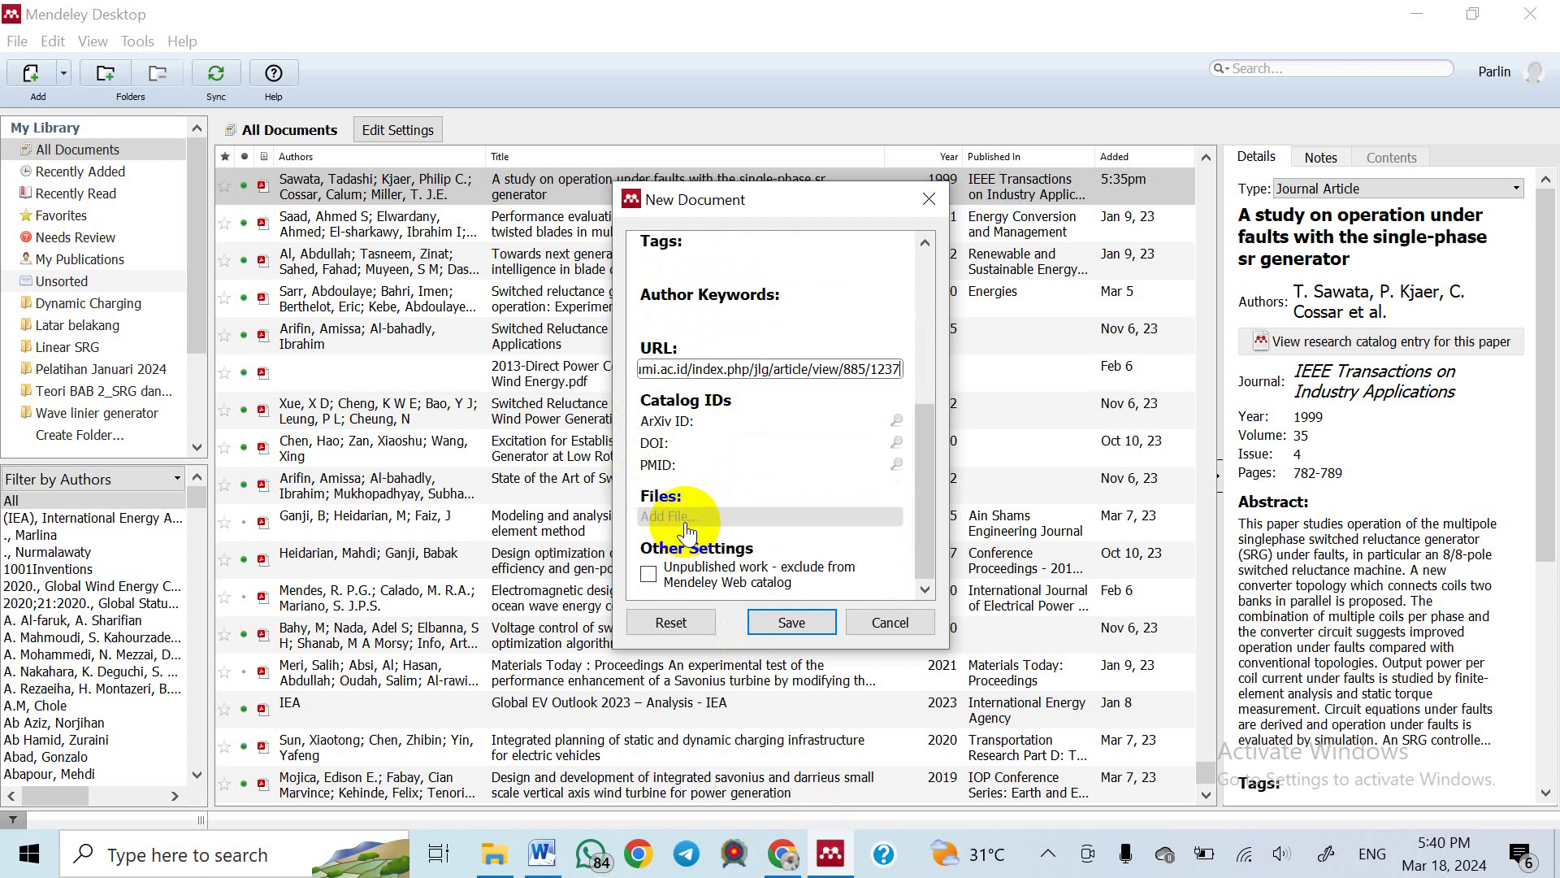
{"action": "key", "text": "Return"}
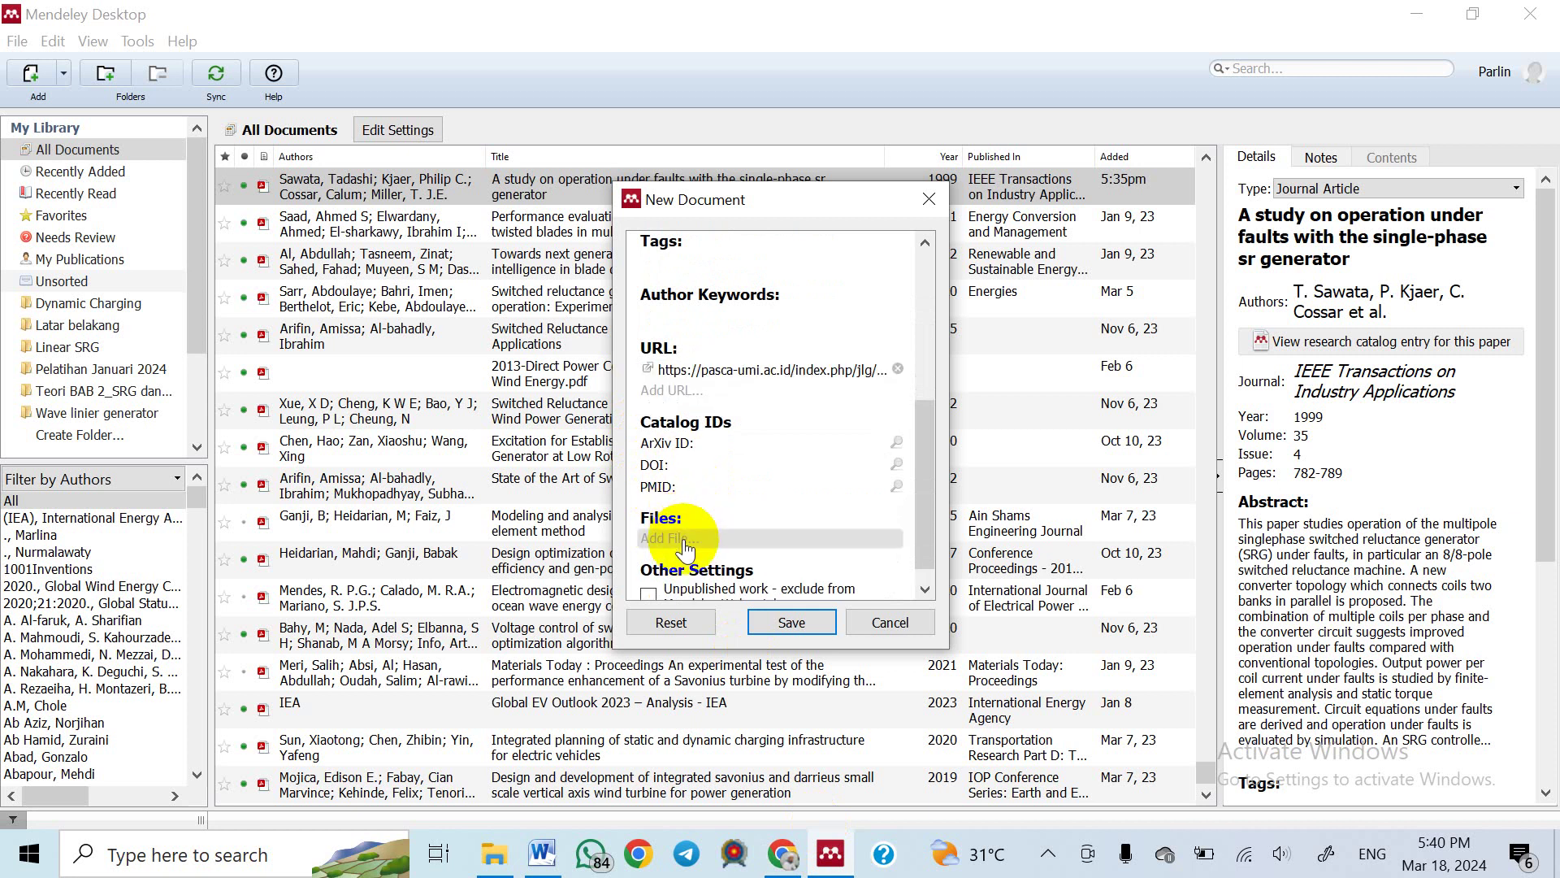
Save the new journal article entry without attaching a file
{"action": "left_click", "coordinate": [685, 540]}
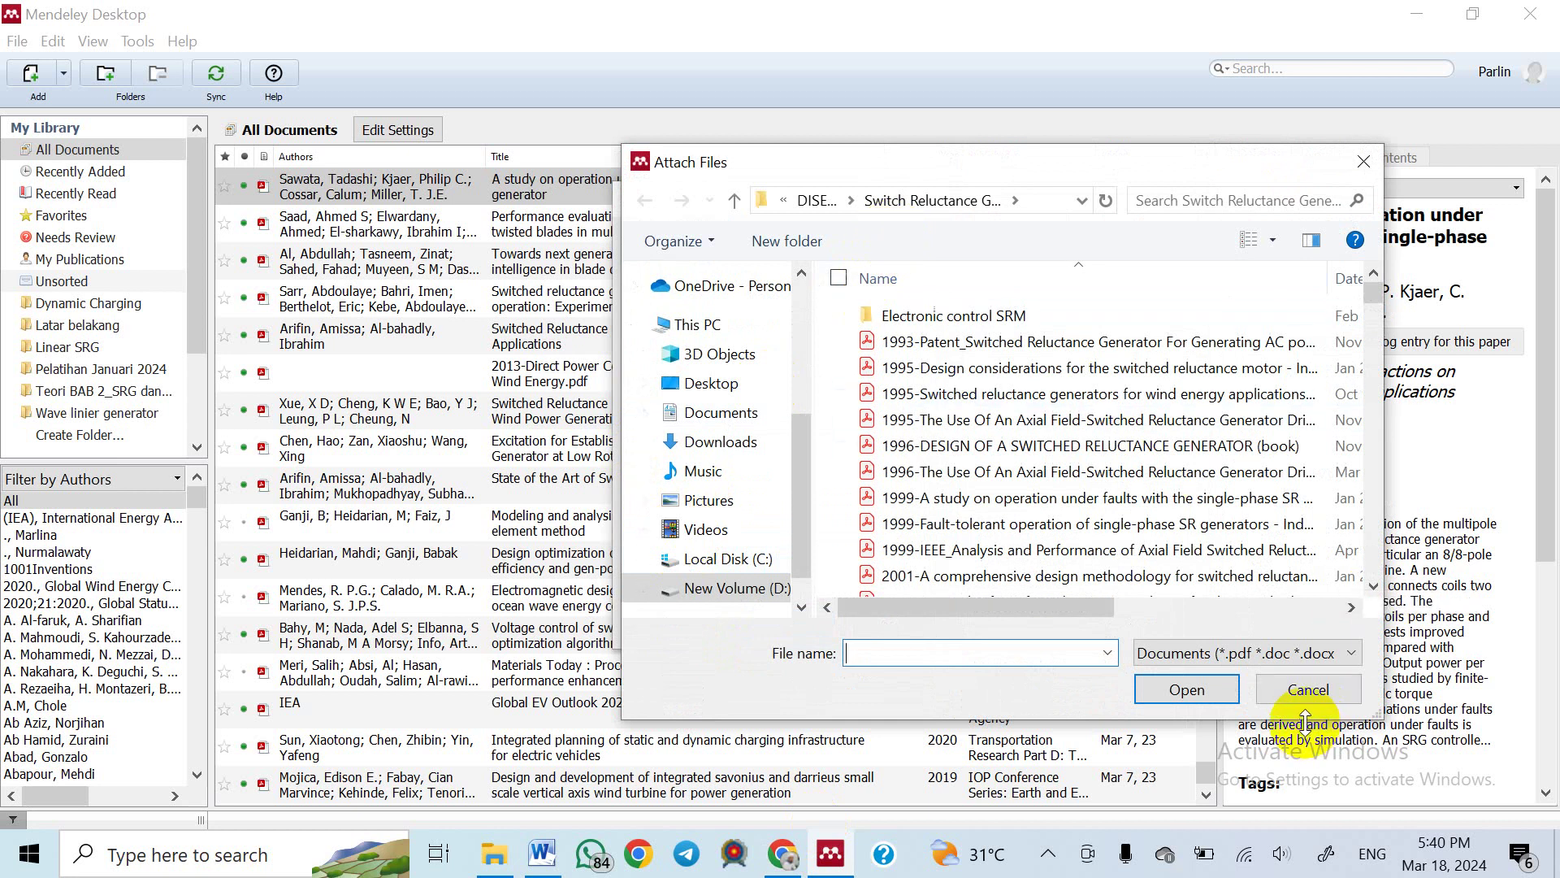
{"action": "left_click", "coordinate": [1298, 689]}
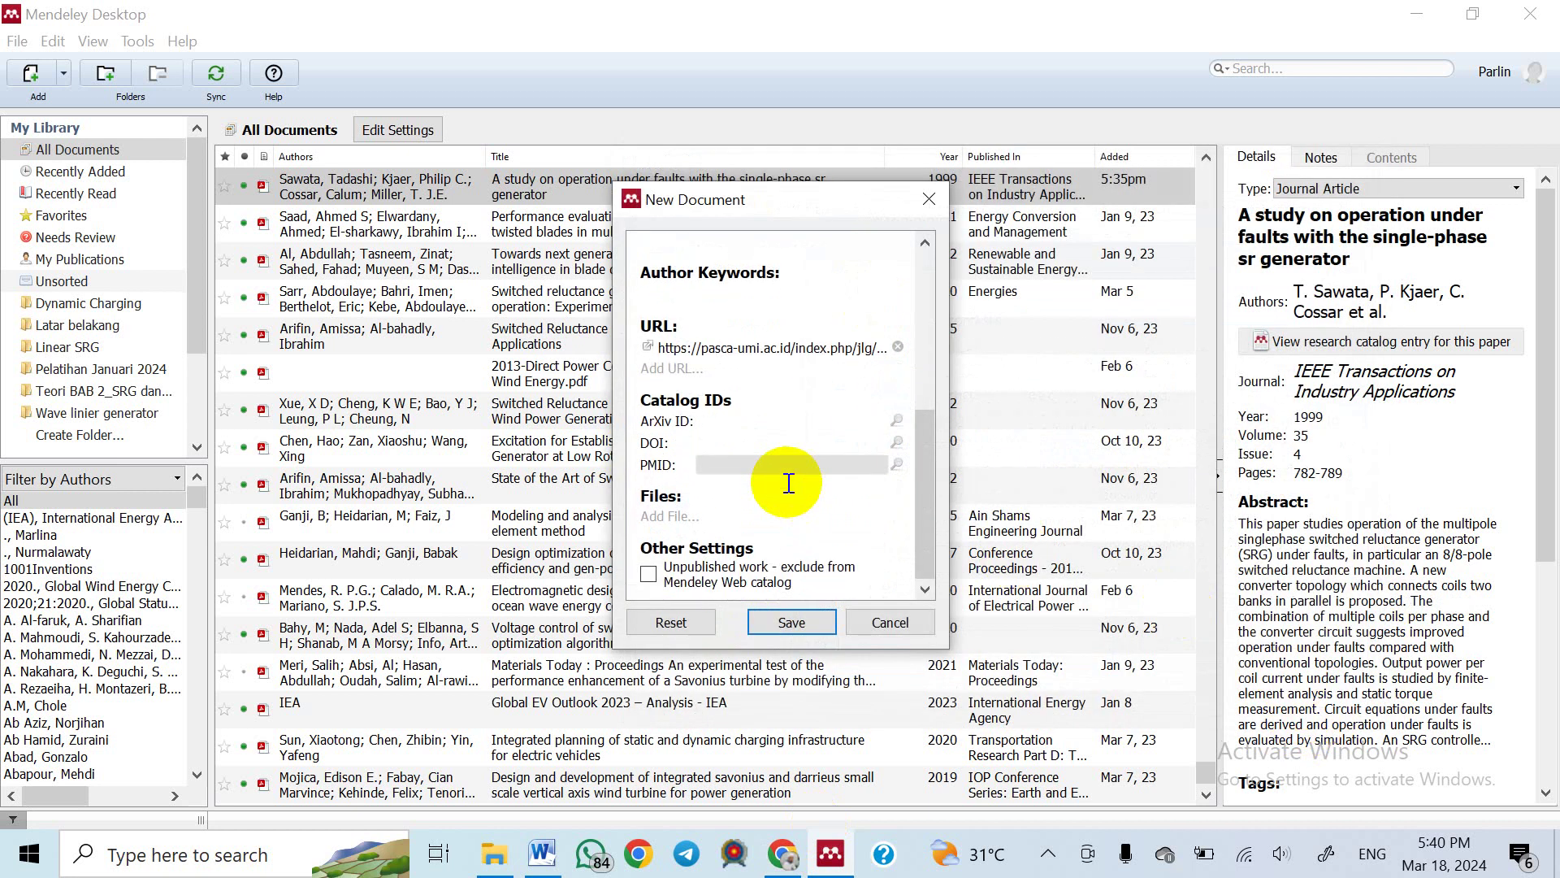
{"action": "left_click", "coordinate": [769, 622]}
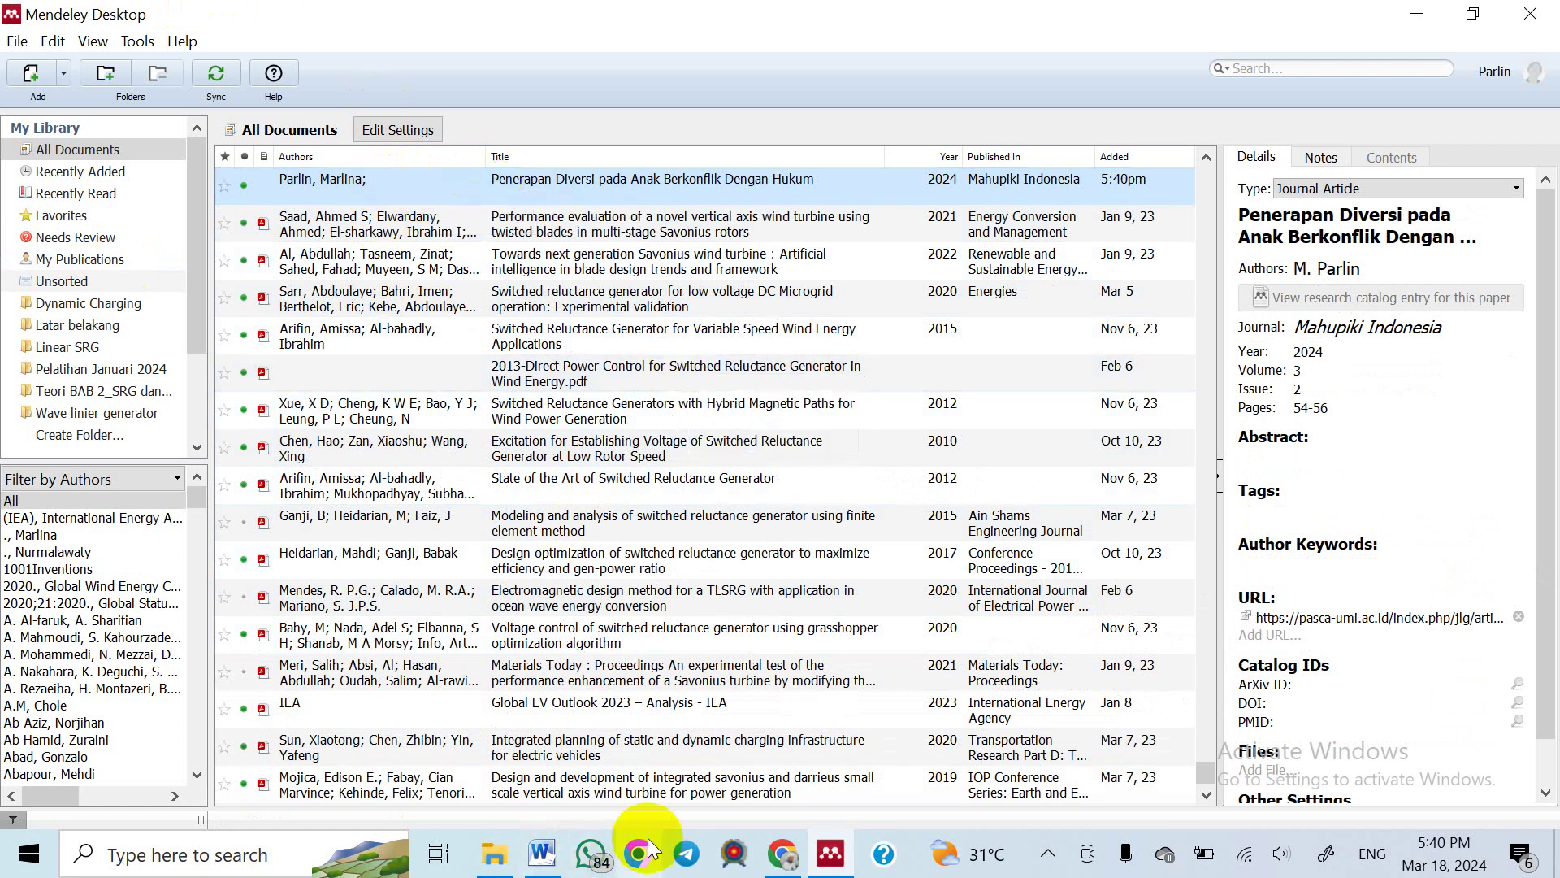
Switch to Word, cite "Penerapan Diversi pada Anak Berkonflik Dengan Hukum" from Mendeley after "pembimbing" under Studi Bimbingan, and check the reference list
{"action": "left_click", "coordinate": [542, 854]}
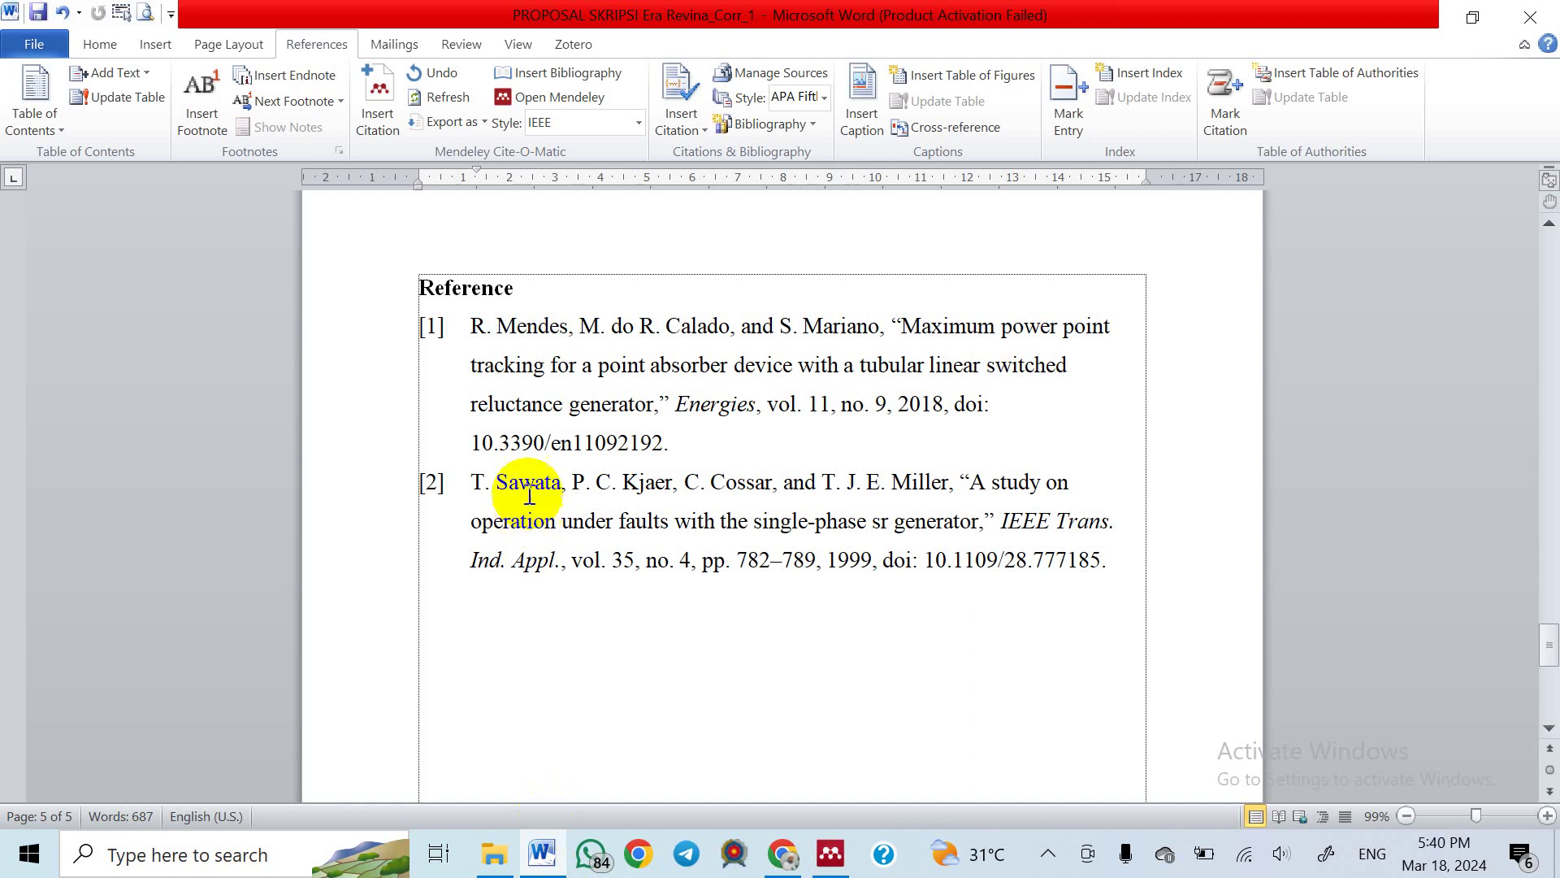
{"action": "scroll", "coordinate": [520, 492], "scroll_direction": "up", "scroll_amount": 3}
{"action": "scroll", "coordinate": [479, 427], "scroll_direction": "up", "scroll_amount": 8}
{"action": "scroll", "coordinate": [742, 442], "scroll_direction": "down", "scroll_amount": 3}
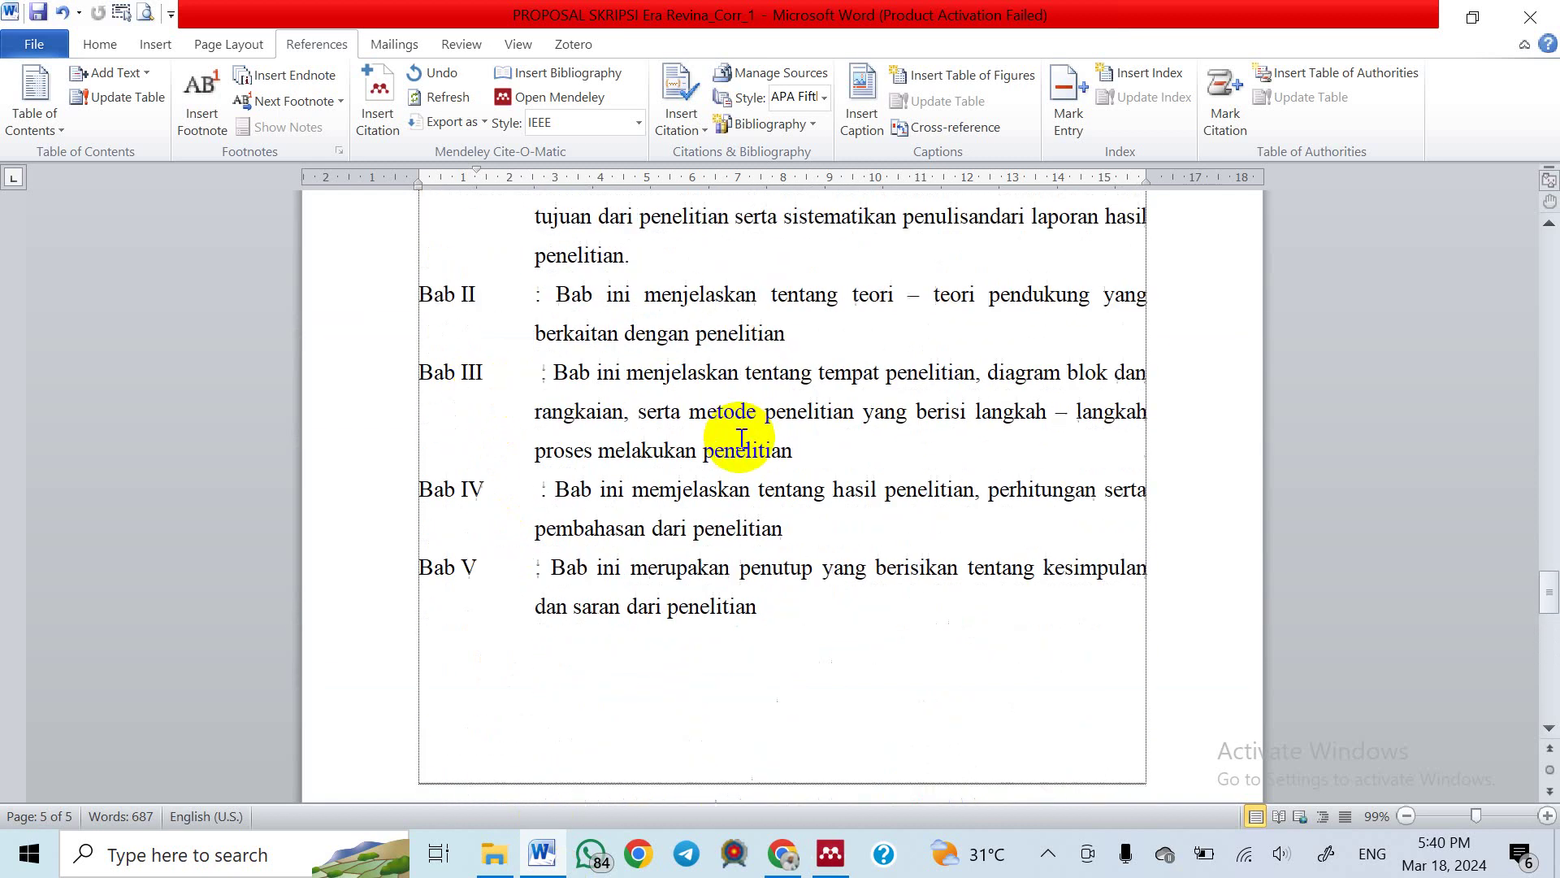
{"action": "scroll", "coordinate": [620, 425], "scroll_direction": "up", "scroll_amount": 3}
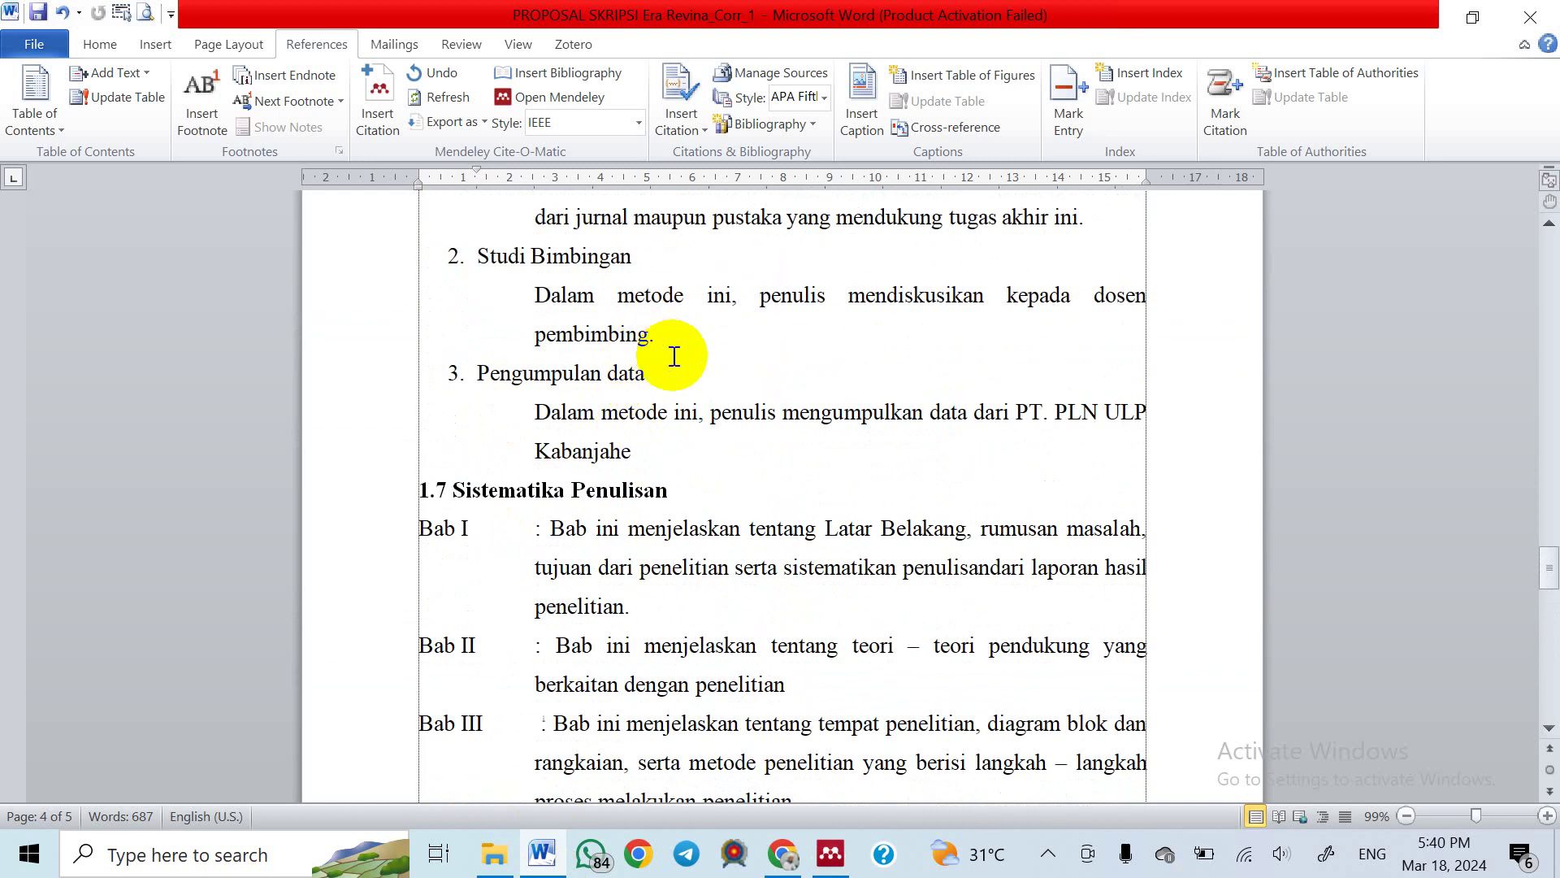
{"action": "left_click", "coordinate": [652, 340]}
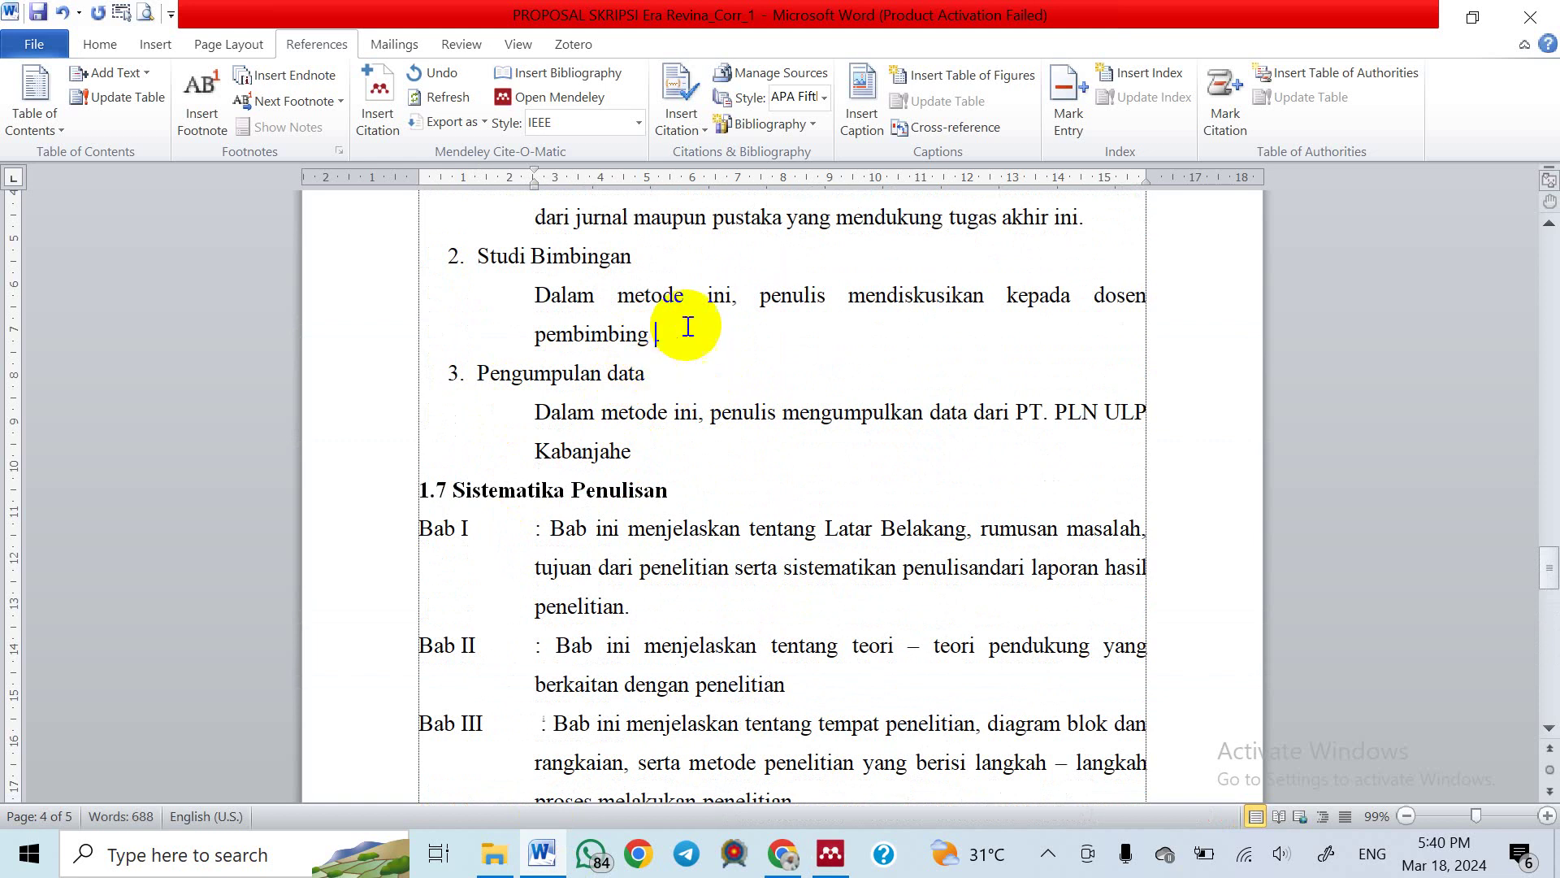
{"action": "left_click", "coordinate": [398, 133]}
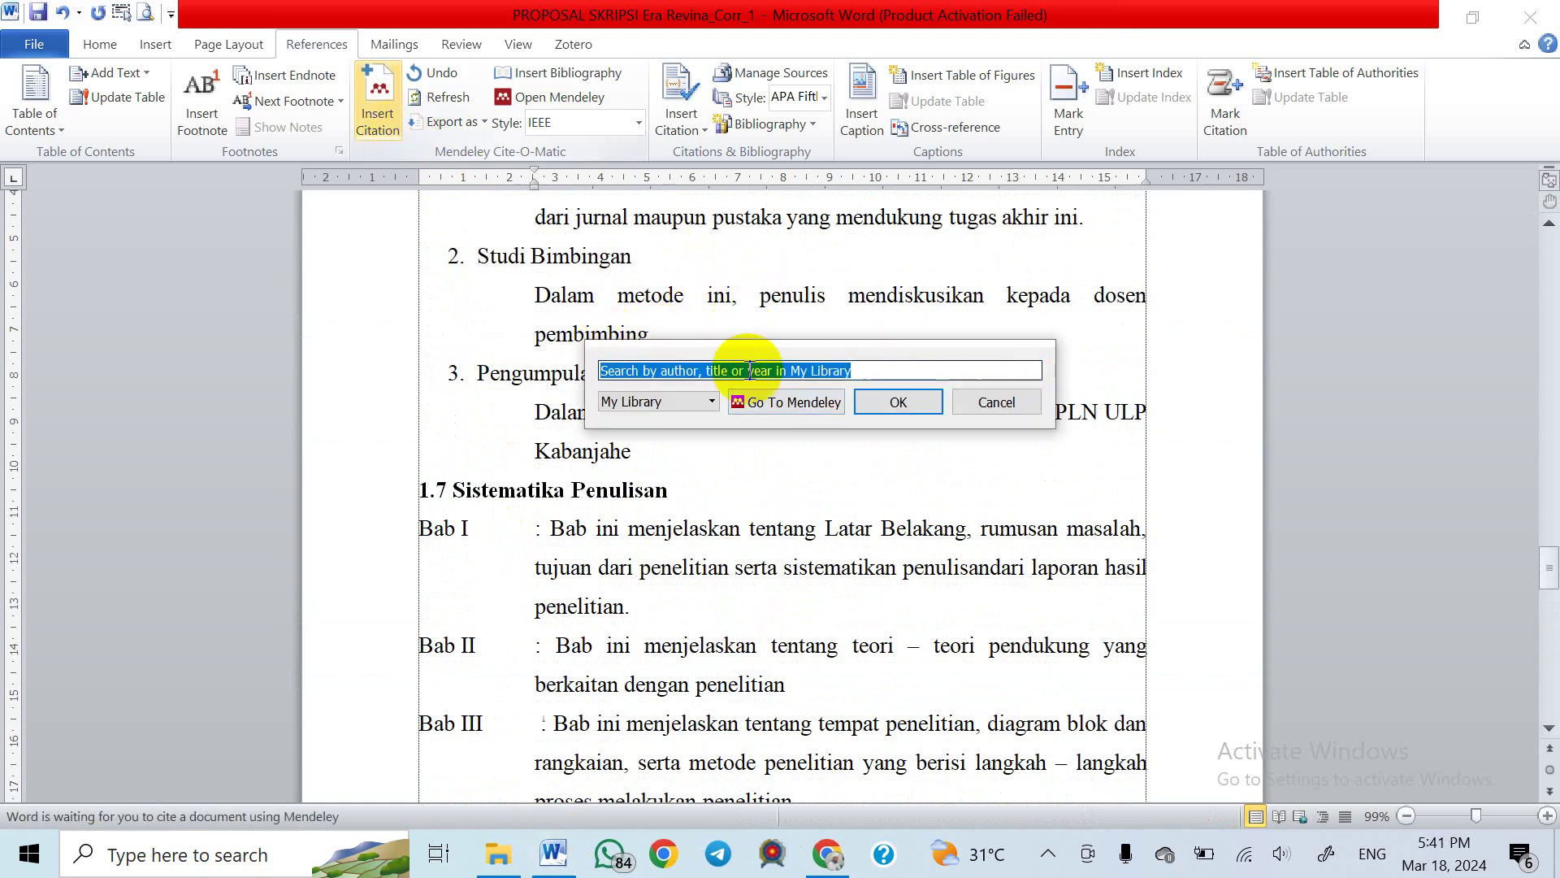
{"action": "left_click", "coordinate": [780, 405]}
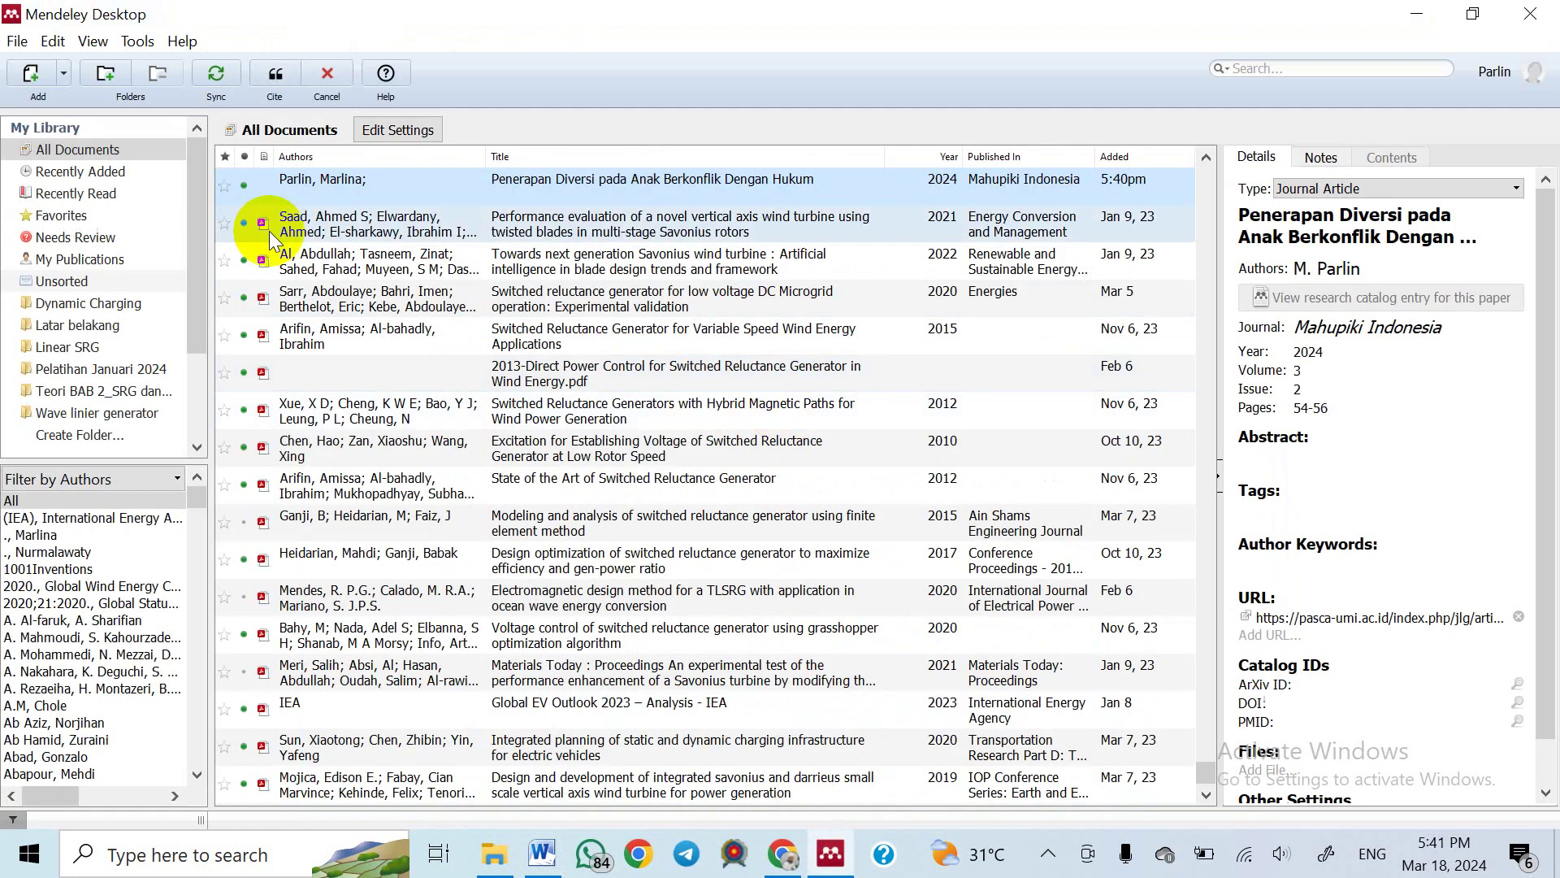
{"action": "left_click", "coordinate": [276, 82]}
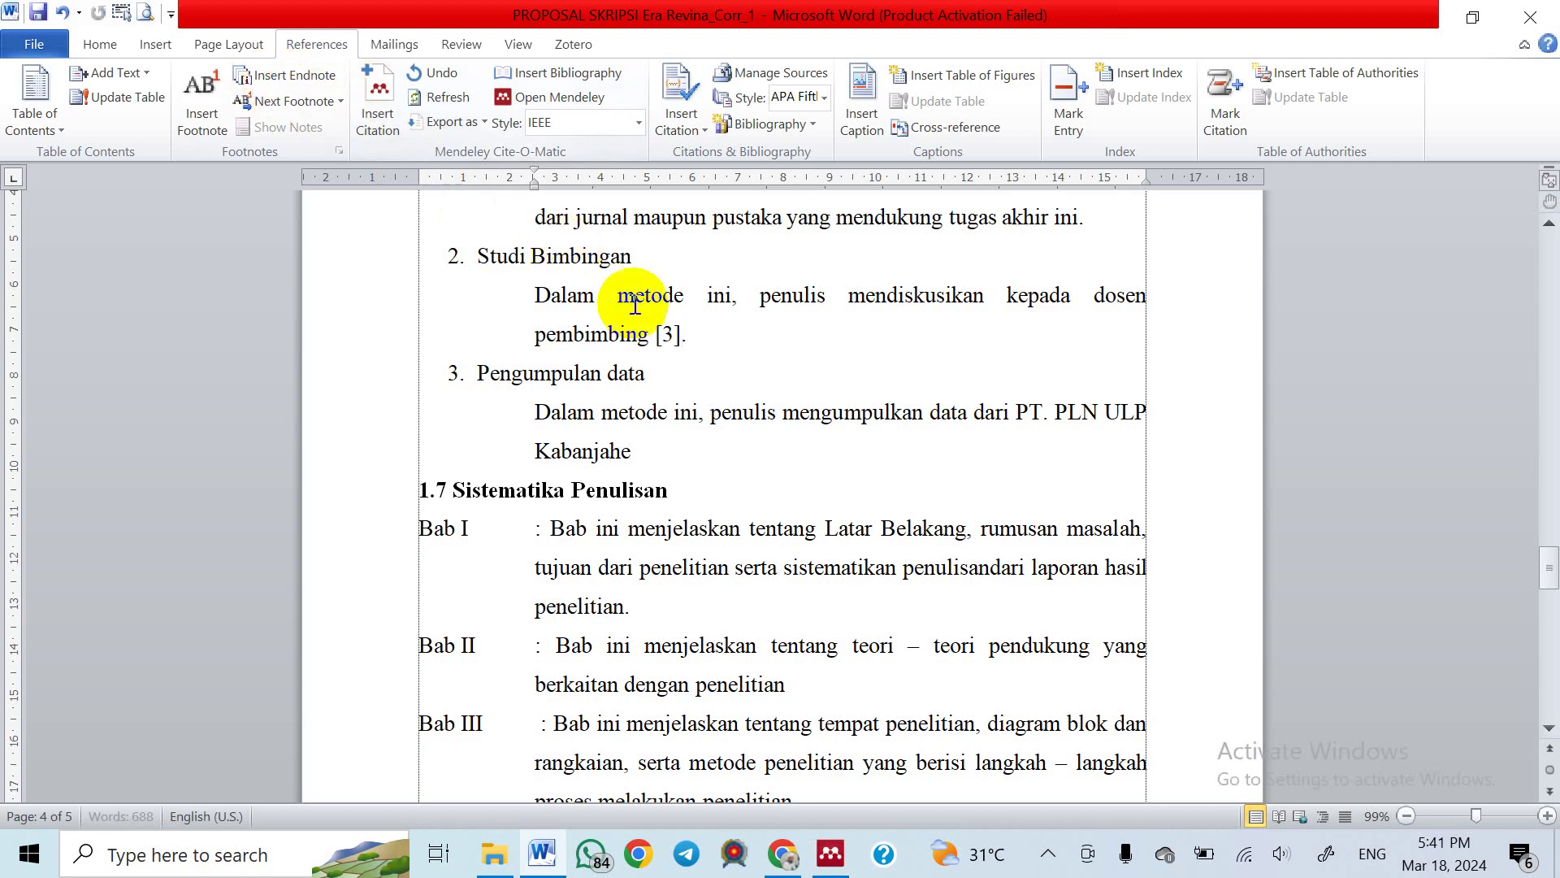
{"action": "scroll", "coordinate": [635, 305], "scroll_direction": "down", "scroll_amount": 8}
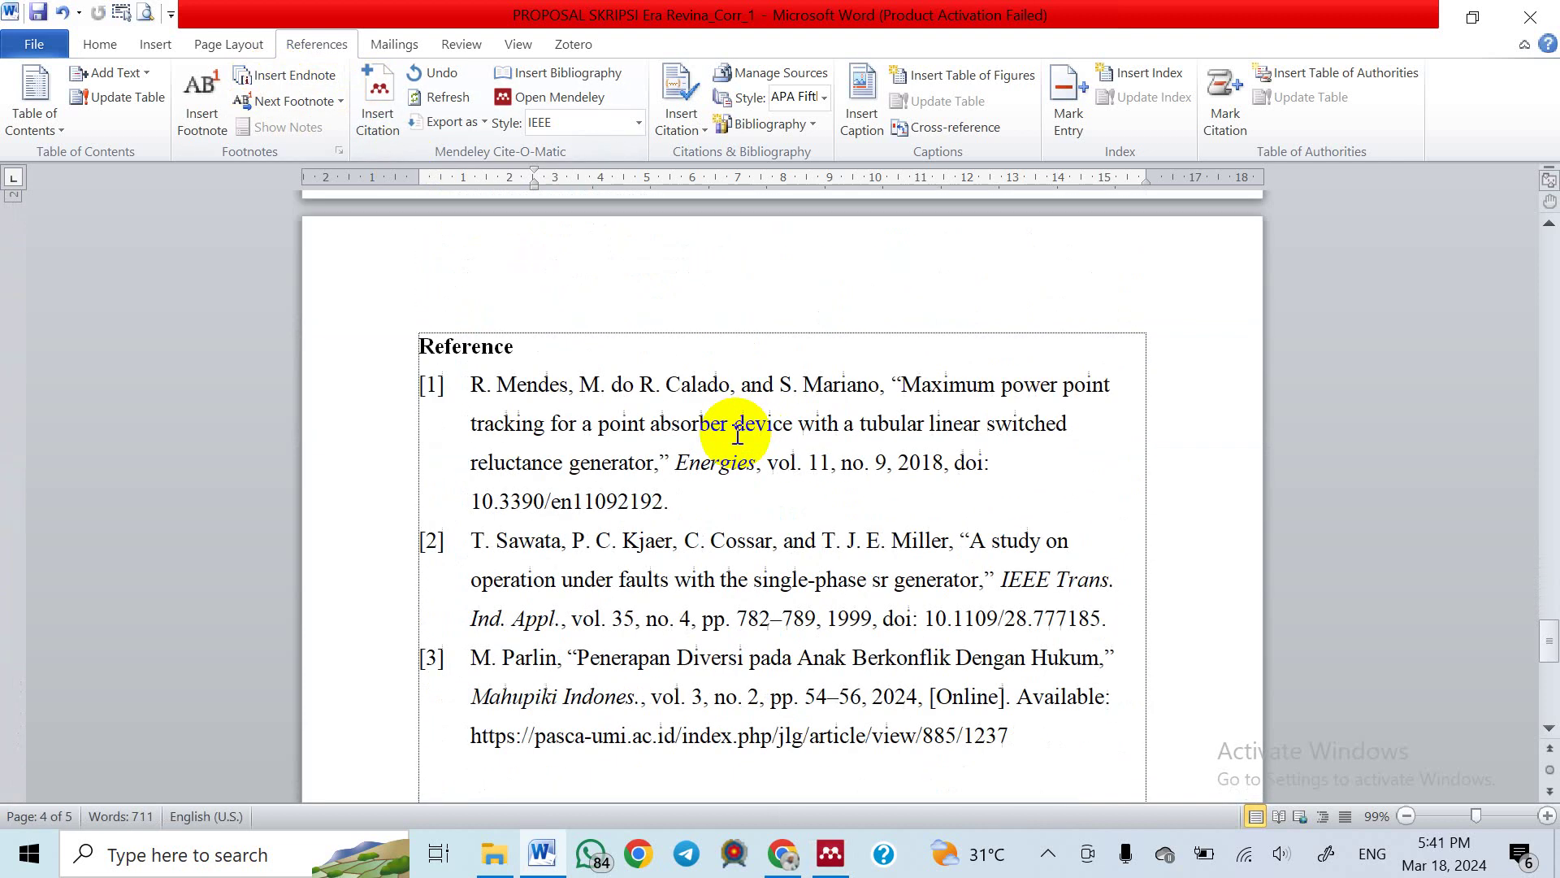
{"action": "scroll", "coordinate": [737, 434], "scroll_direction": "down", "scroll_amount": 1}
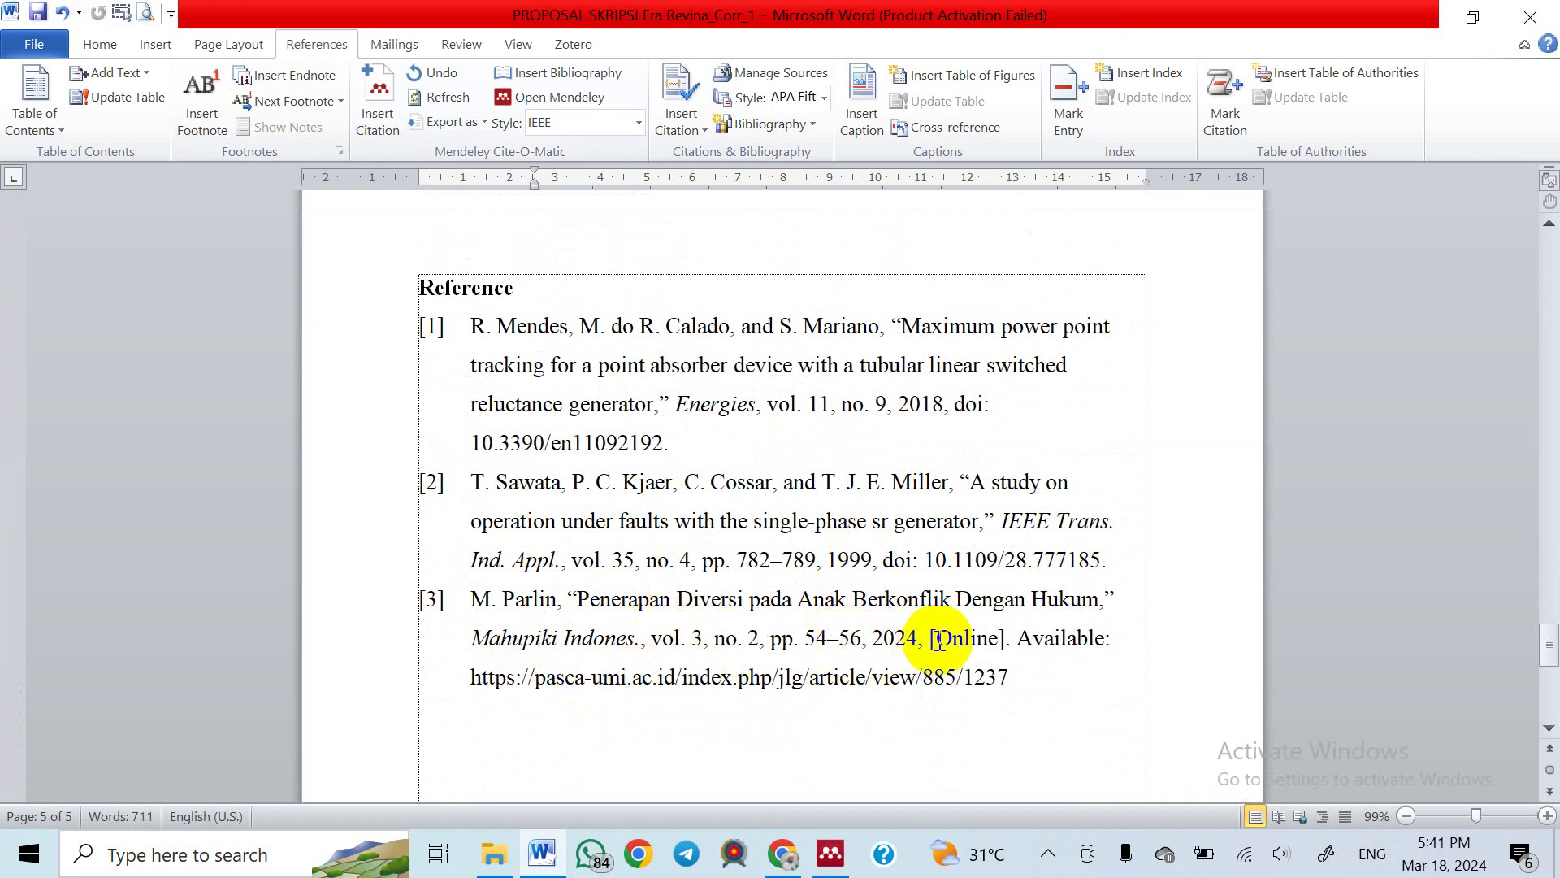
Raise the system volume to 88
{"action": "key", "text": "XF86AudioRaiseVolume"}
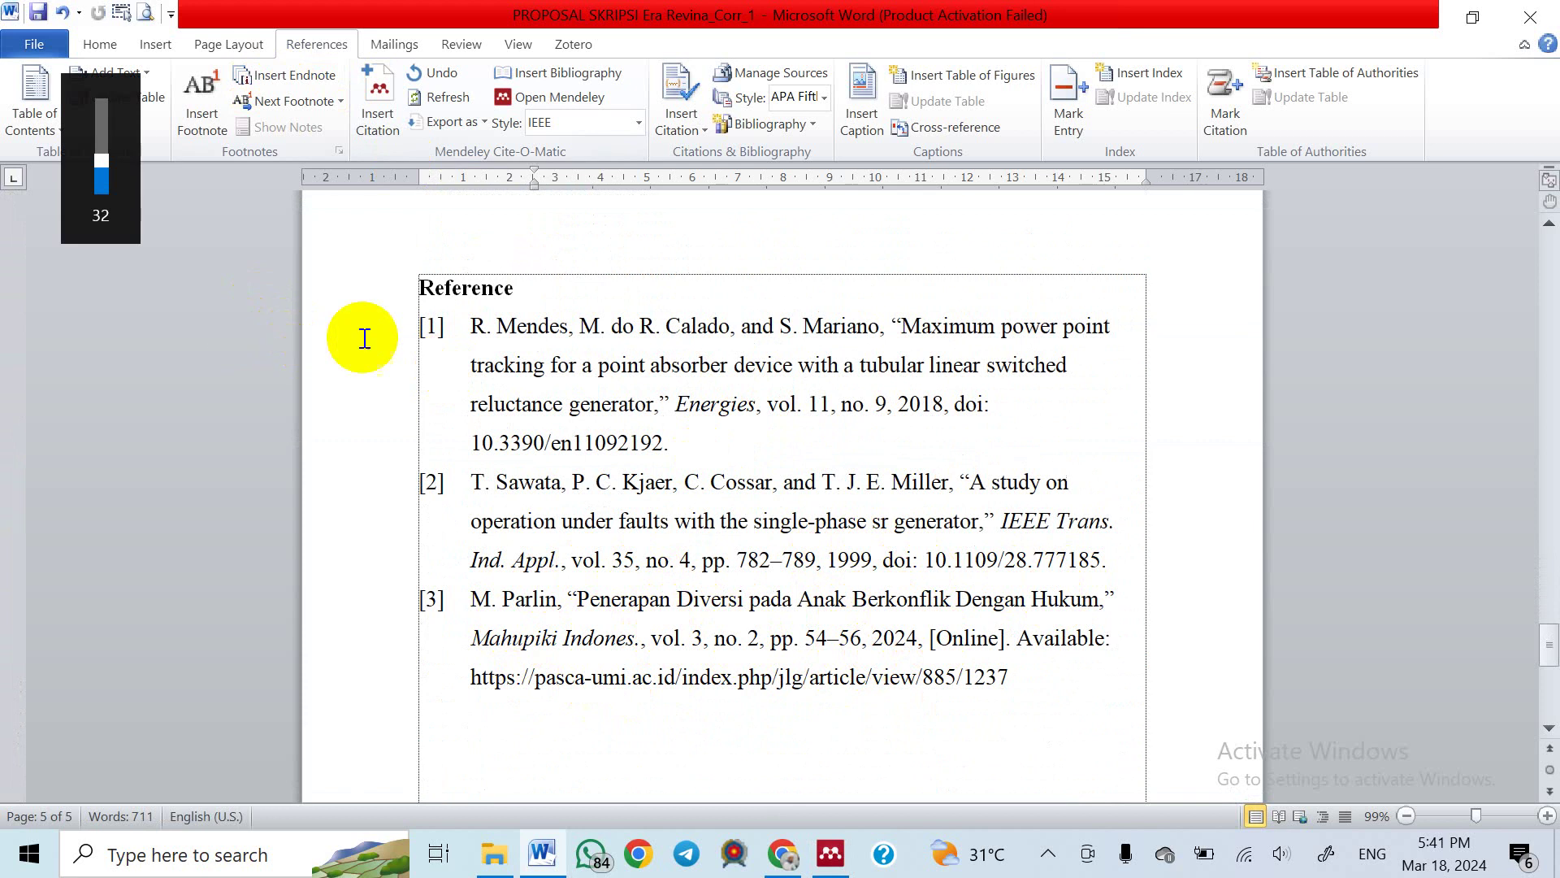
{"action": "key", "text": "XF86AudioRaiseVolume"}
{"action": "key", "text": "XF86AudioRaiseVolume"}
{"action": "key", "text": "XF86AudioRaiseVolume"}
{"action": "key", "text": "XF86AudioRaiseVolume"}
{"action": "key", "text": "XF86AudioRaiseVolume"}
{"action": "key", "text": "XF86AudioRaiseVolume"}
{"action": "key", "text": "XF86AudioRaiseVolume"}
{"action": "key", "text": "XF86AudioRaiseVolume"}
{"action": "key", "text": "XF86AudioRaiseVolume"}
{"action": "key", "text": "XF86AudioRaiseVolume"}
{"action": "key", "text": "XF86AudioRaiseVolume"}
{"action": "key", "text": "XF86AudioRaiseVolume"}
{"action": "key", "text": "XF86AudioRaiseVolume"}
{"action": "key", "text": "XF86AudioRaiseVolume"}
{"action": "key", "text": "XF86AudioRaiseVolume"}
{"action": "key", "text": "XF86AudioRaiseVolume"}
{"action": "key", "text": "XF86AudioRaiseVolume"}
{"action": "key", "text": "XF86AudioRaiseVolume"}
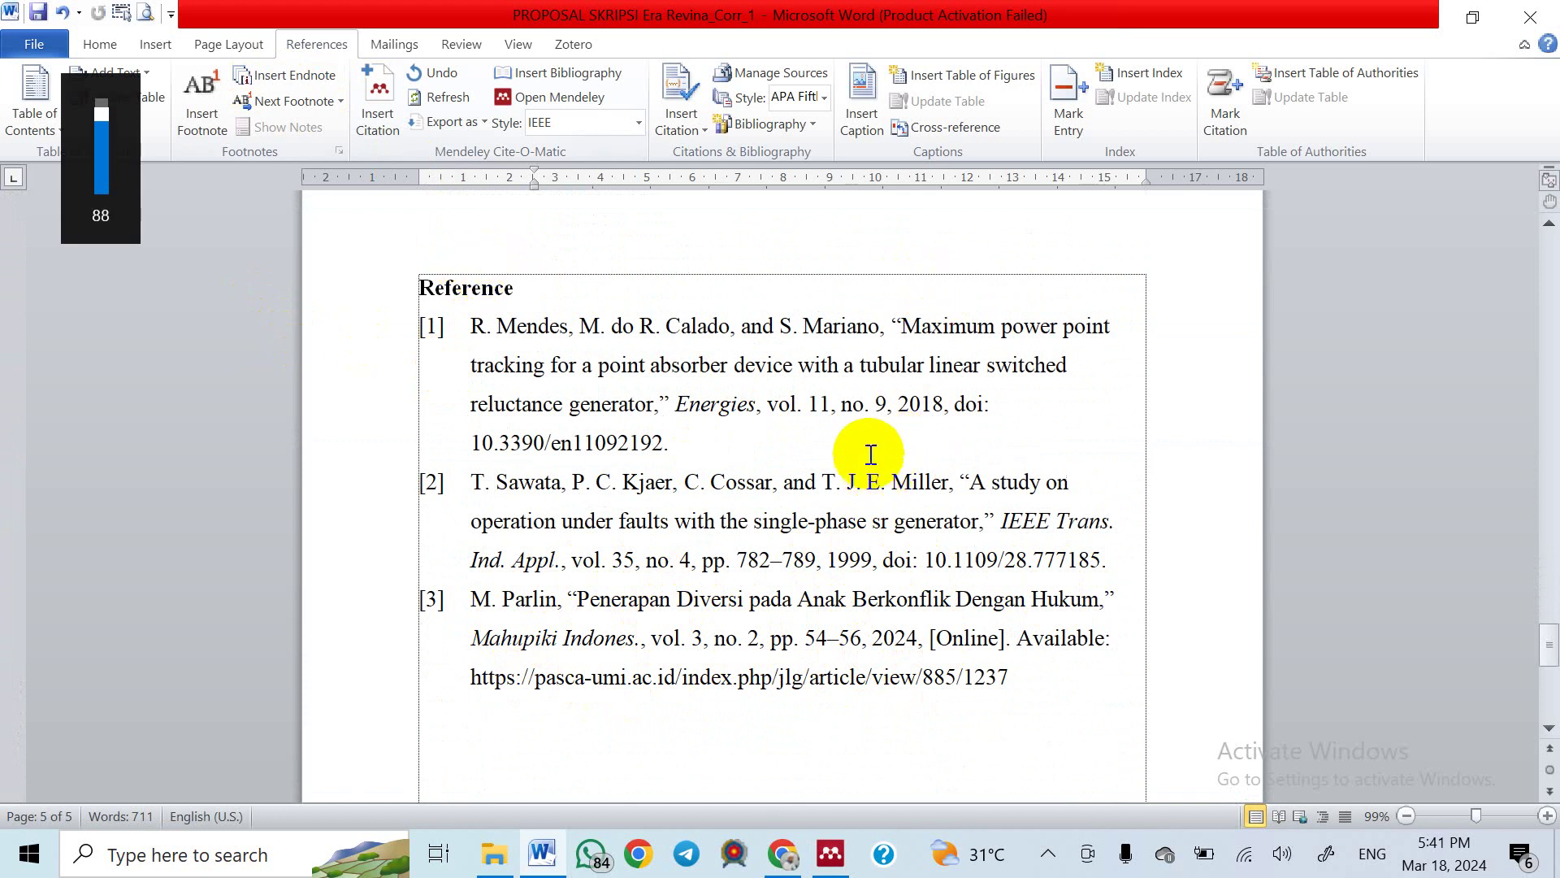